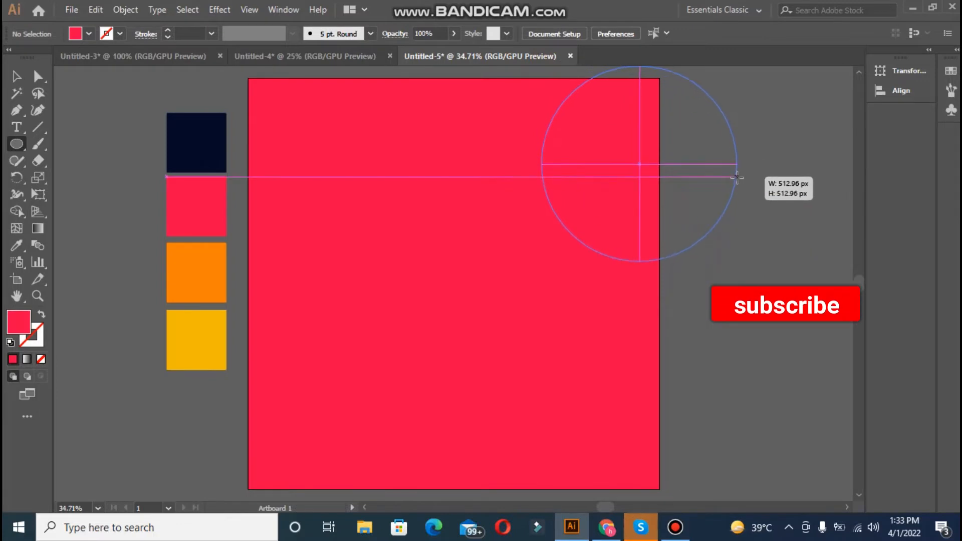
# Step: Resize the red circle slightly smaller and position it overlapping the artboard's top-right corner
pyautogui.hotkey('ctrl', '-')
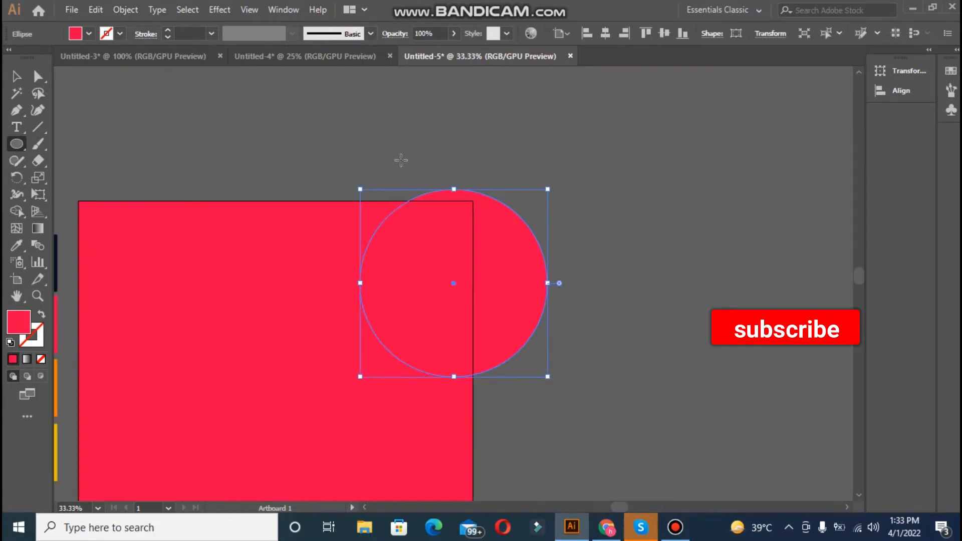
pyautogui.click(17, 76)
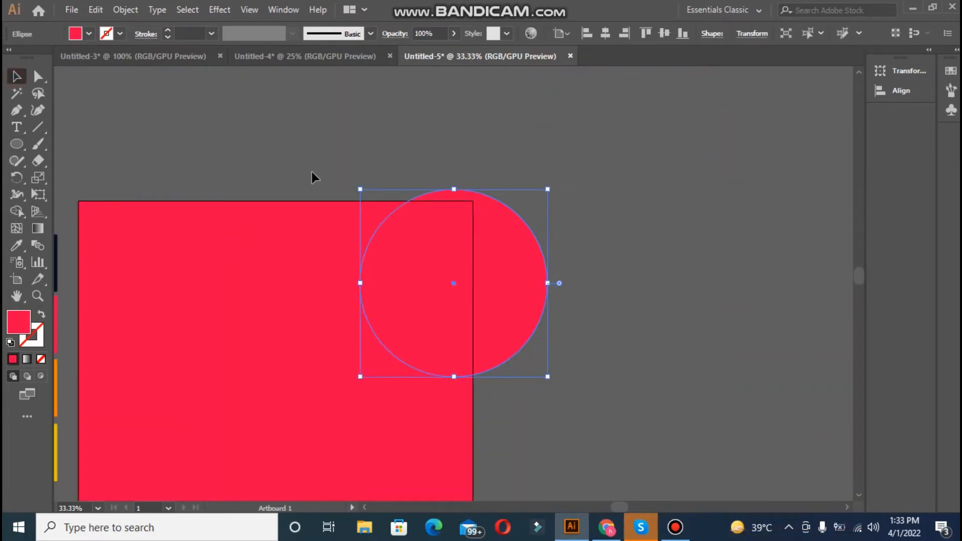
pyautogui.moveTo(436, 244); pyautogui.dragTo(434, 219)
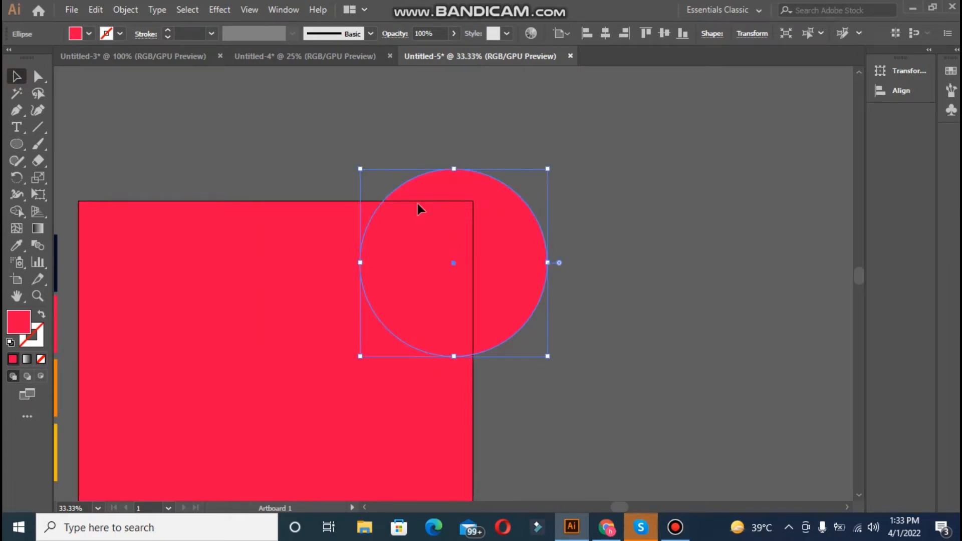
pyautogui.moveTo(357, 165); pyautogui.dragTo(371, 180)
pyautogui.moveTo(444, 251); pyautogui.dragTo(444, 235)
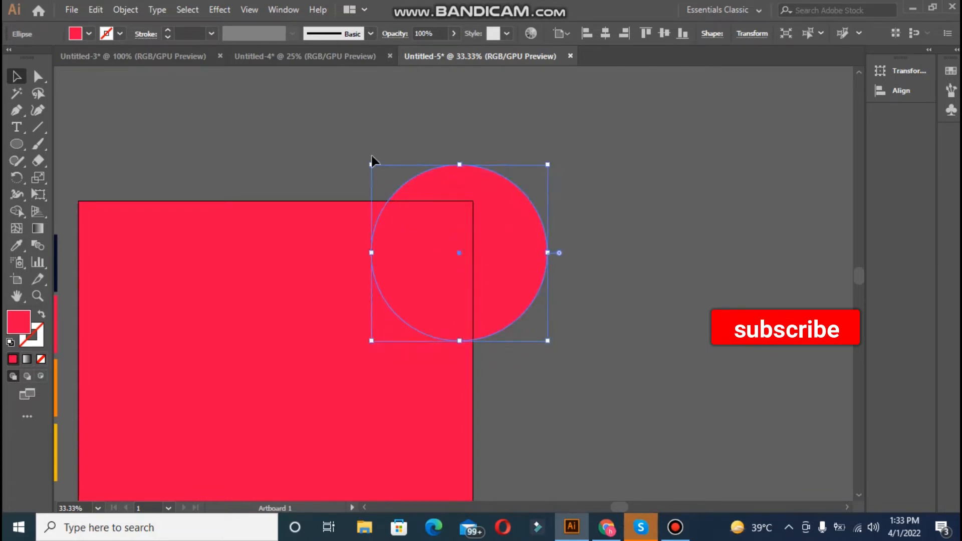
pyautogui.moveTo(370, 165); pyautogui.dragTo(376, 174)
pyautogui.moveTo(406, 220); pyautogui.dragTo(401, 223)
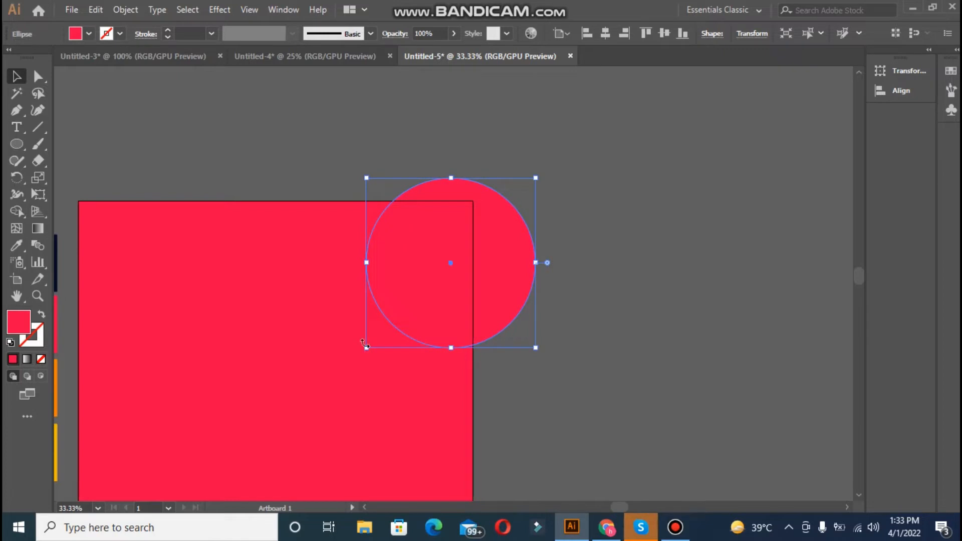
pyautogui.moveTo(366, 350); pyautogui.dragTo(358, 359)
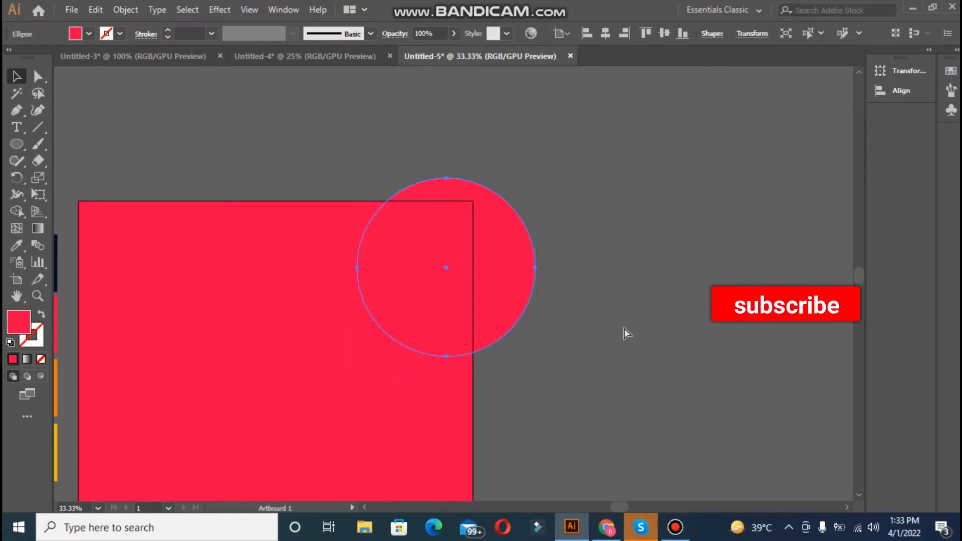
# Step: Recolor the corner circle by sampling the orange swatch square with the Eyedropper, and deselect it
pyautogui.hotkey('ctrl', '0')
pyautogui.click(17, 246)
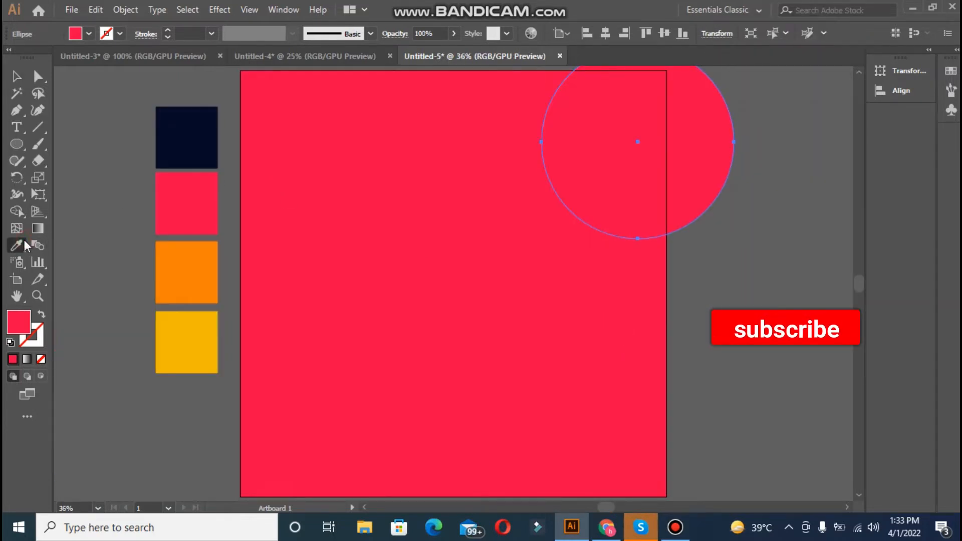
pyautogui.click(183, 275)
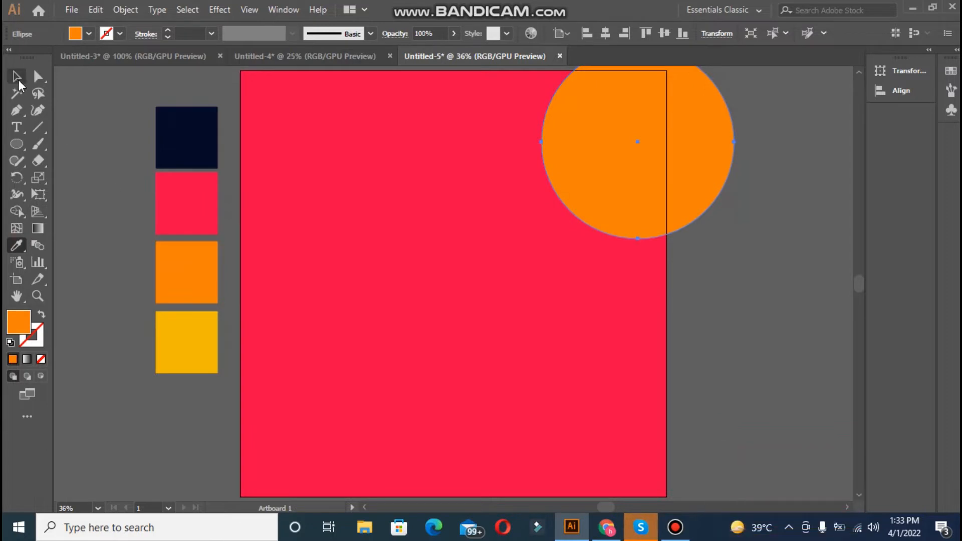
pyautogui.click(17, 75)
pyautogui.click(123, 141)
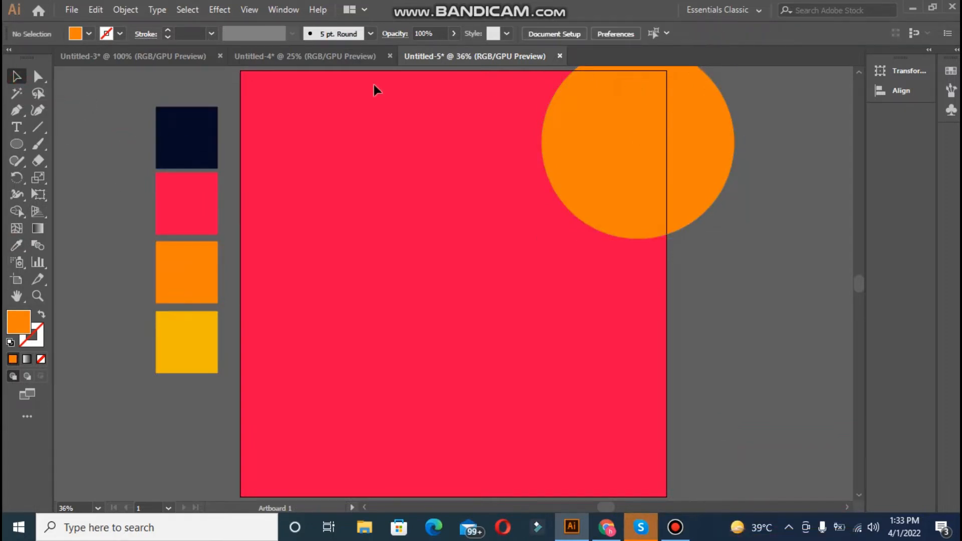
# Step: Start a Pen path on the artboard's top edge, just left of the orange circle
pyautogui.click(15, 110)
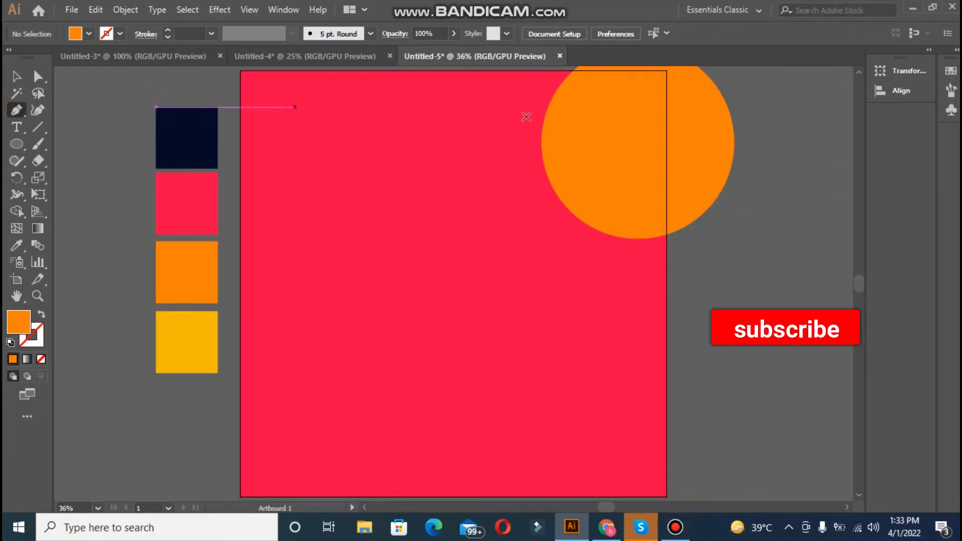
pyautogui.scroll(1, 545, 70)
pyautogui.click(544, 70)
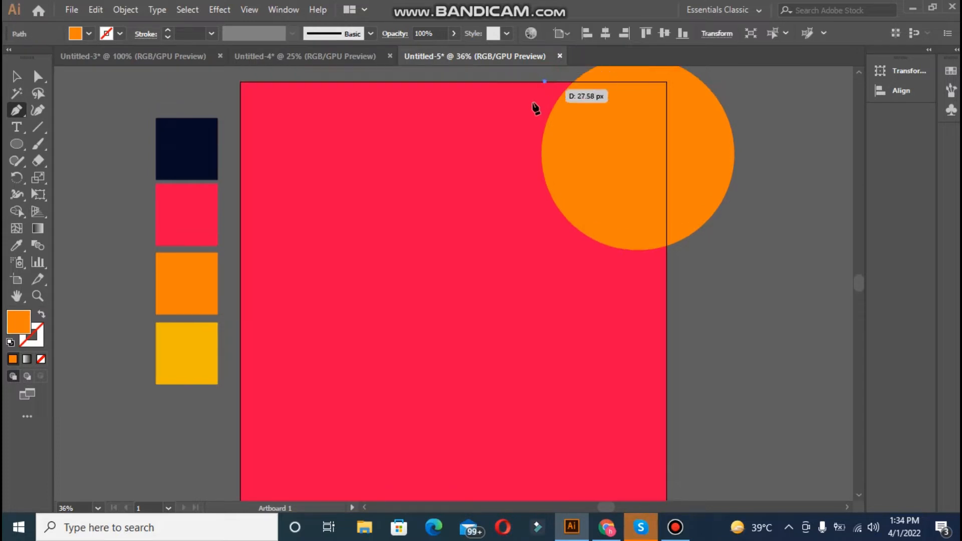
pyautogui.click(667, 258)
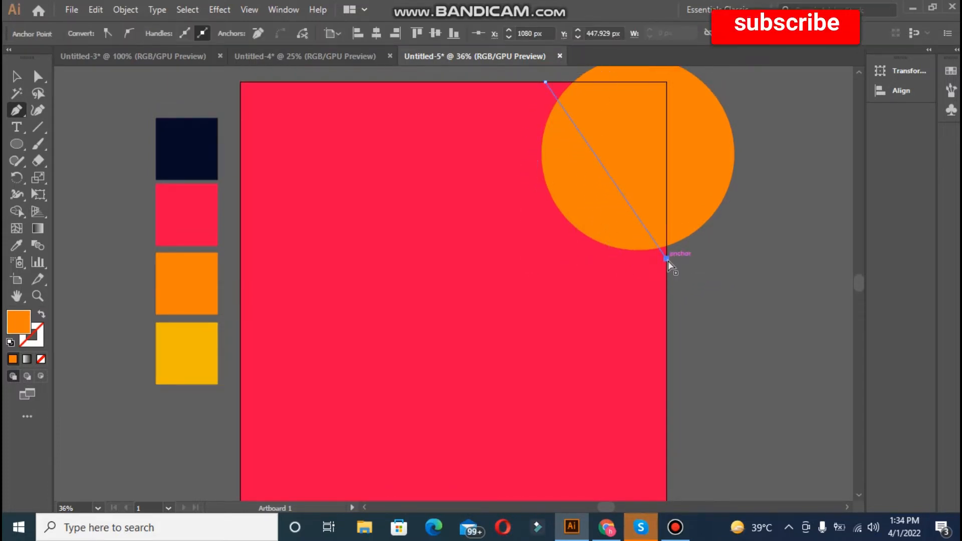
pyautogui.click(666, 266)
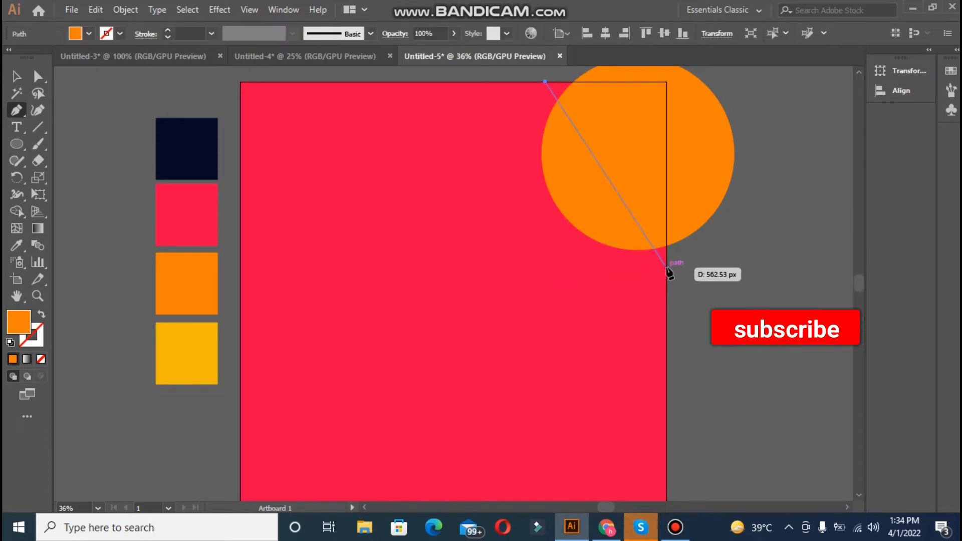
pyautogui.moveTo(667, 265); pyautogui.dragTo(839, 265)
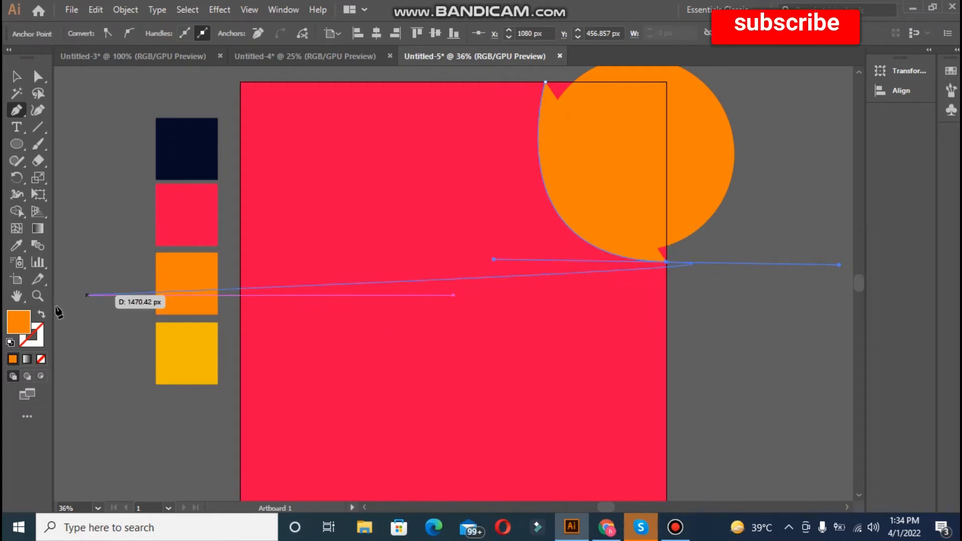
pyautogui.click(41, 314)
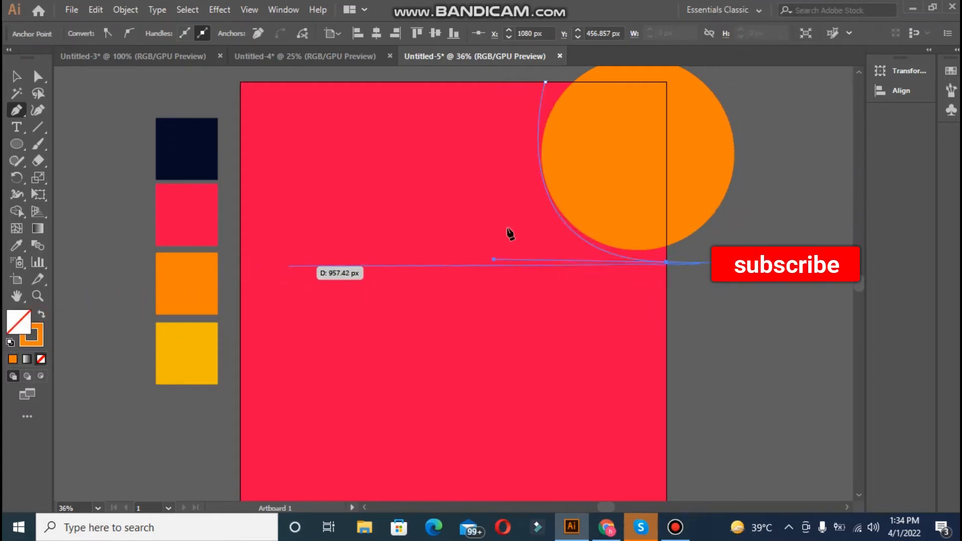
pyautogui.click(667, 262)
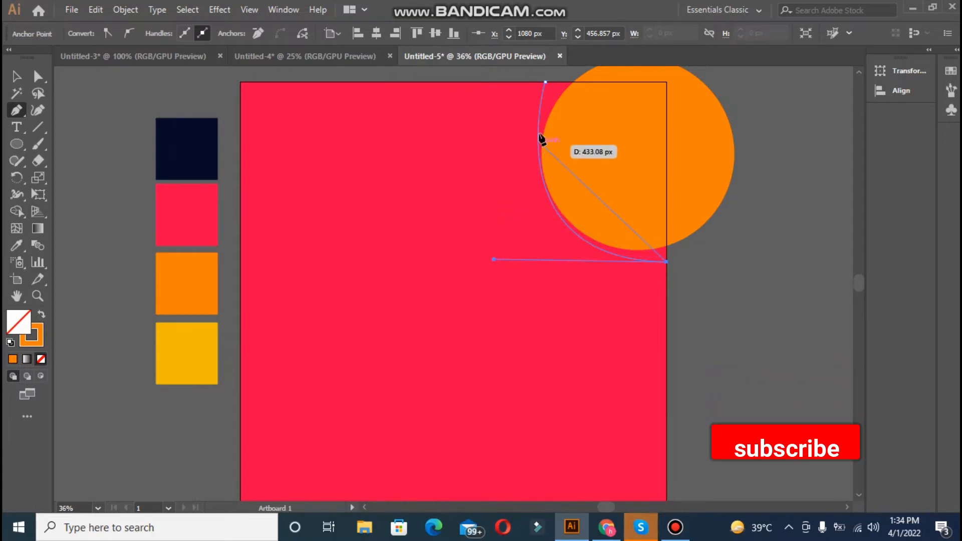
pyautogui.hotkey('ctrl', 'z')
pyautogui.hotkey('ctrl', 'z')
pyautogui.hotkey('ctrl', 'z')
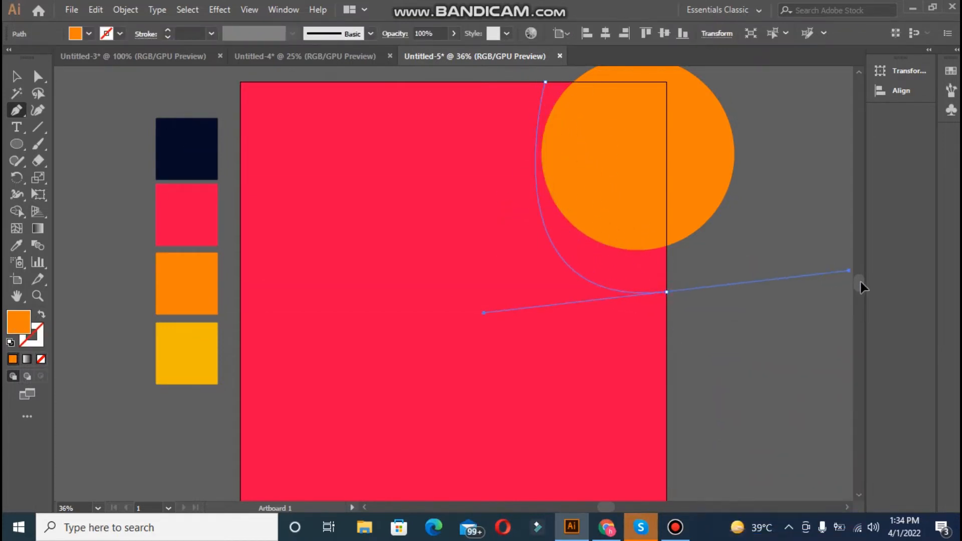
# Step: Draw and close a thin crescent path around the orange circle's lower-left side, ending at the artboard's right edge, with orange stroke and no fill
pyautogui.moveTo(861, 286); pyautogui.dragTo(721, 328)
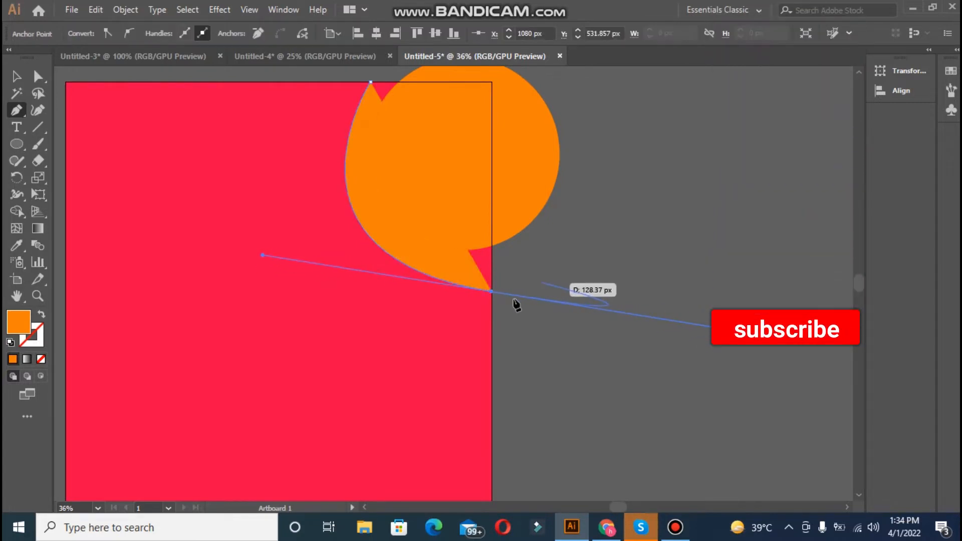
pyautogui.click(43, 317)
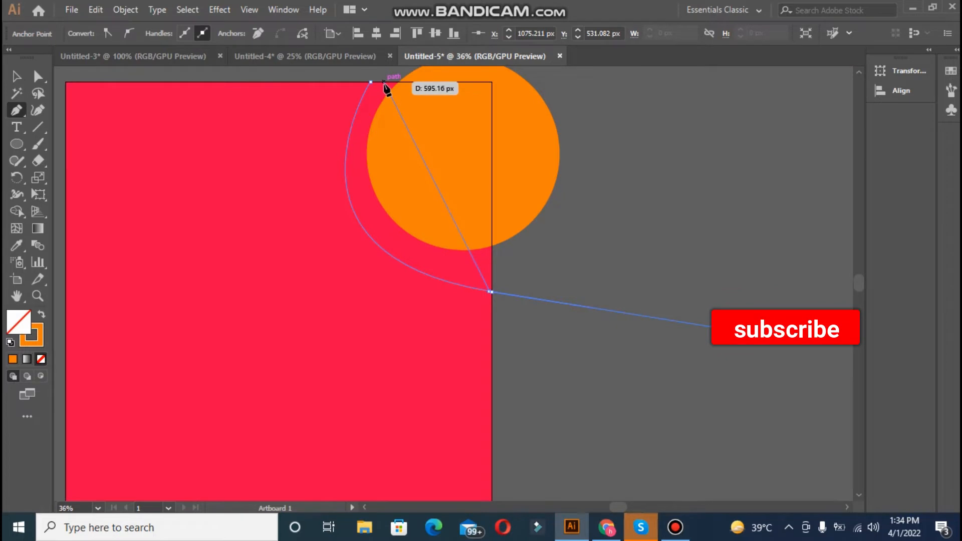
pyautogui.moveTo(386, 84); pyautogui.dragTo(481, 148)
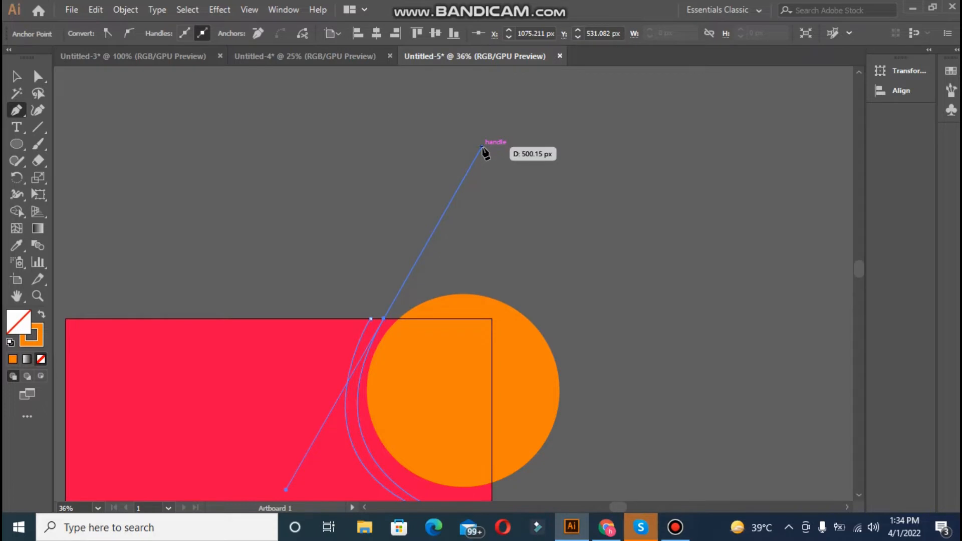
pyautogui.click(384, 320)
pyautogui.click(371, 319)
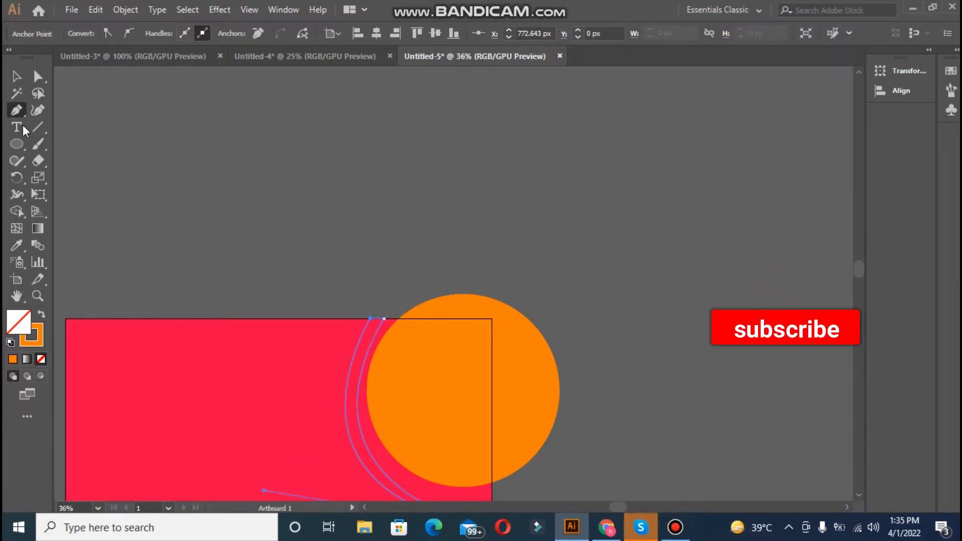
pyautogui.click(18, 75)
pyautogui.click(150, 136)
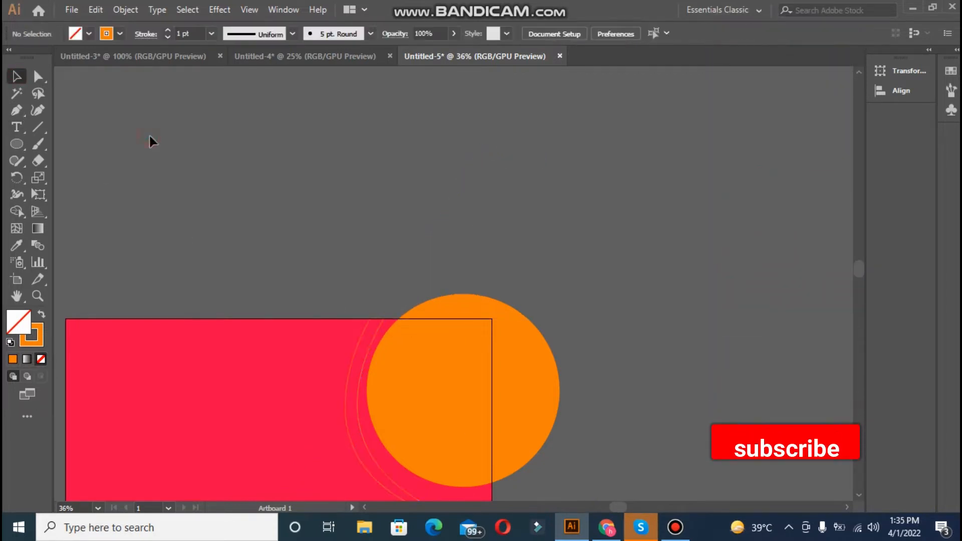
# Step: Stretch the crescent outline rightward, rotate it slightly counterclockwise, and enlarge it past the artboard's top edge to about 745 × 589 px
pyautogui.hotkey('ctrl', '0')
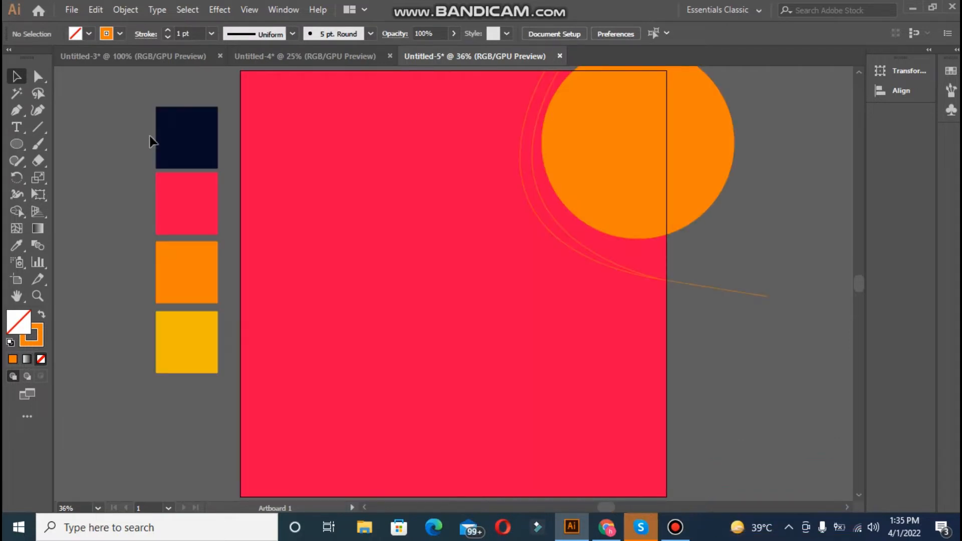
pyautogui.click(601, 269)
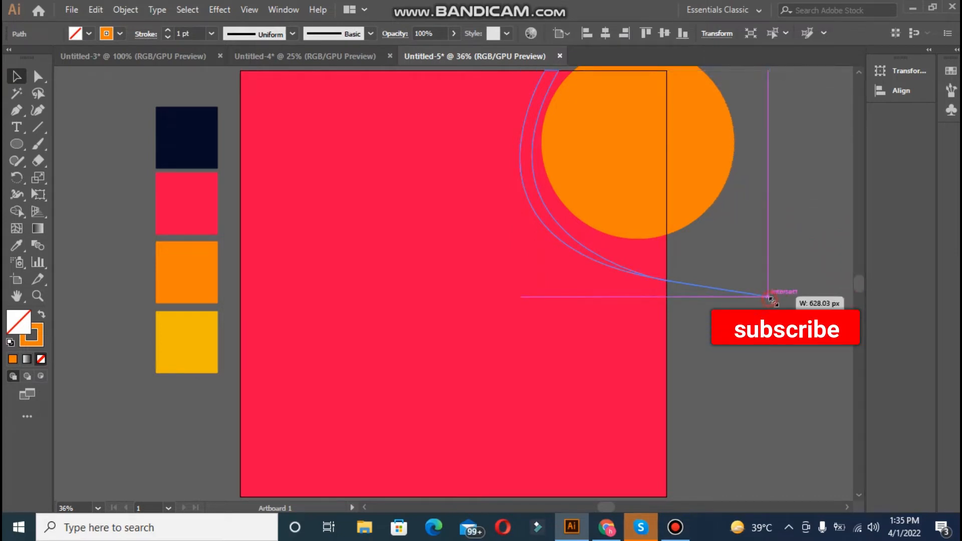
pyautogui.moveTo(771, 299); pyautogui.dragTo(806, 296)
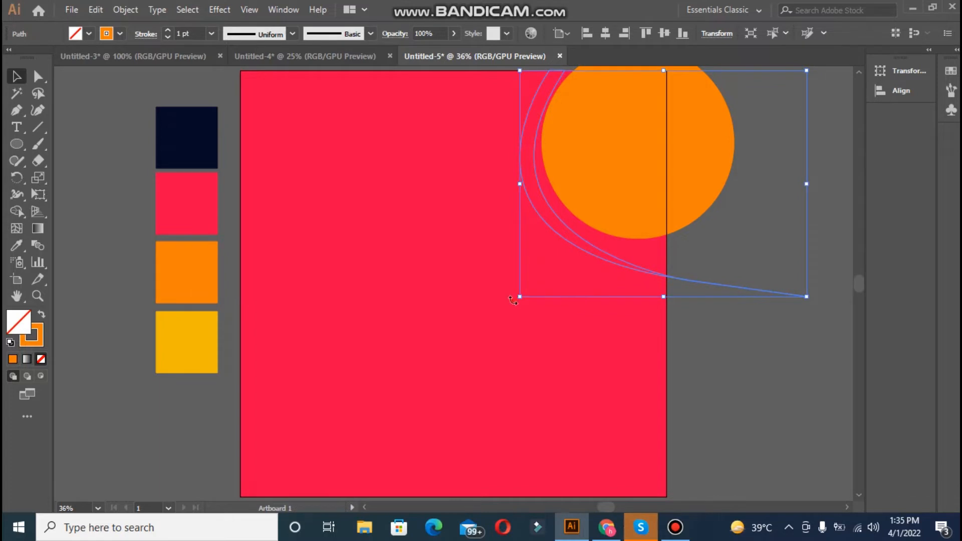
pyautogui.moveTo(513, 298); pyautogui.dragTo(512, 300)
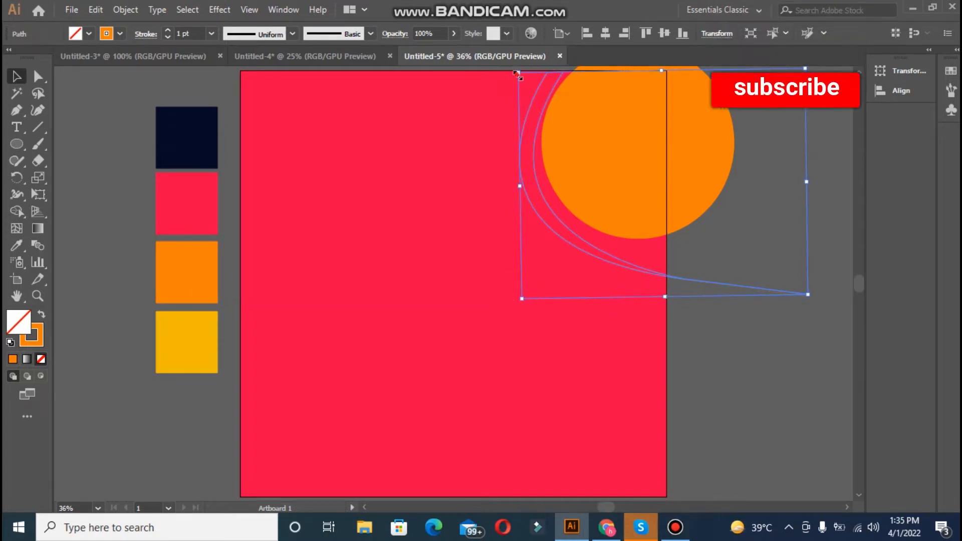
pyautogui.moveTo(514, 70); pyautogui.dragTo(513, 62)
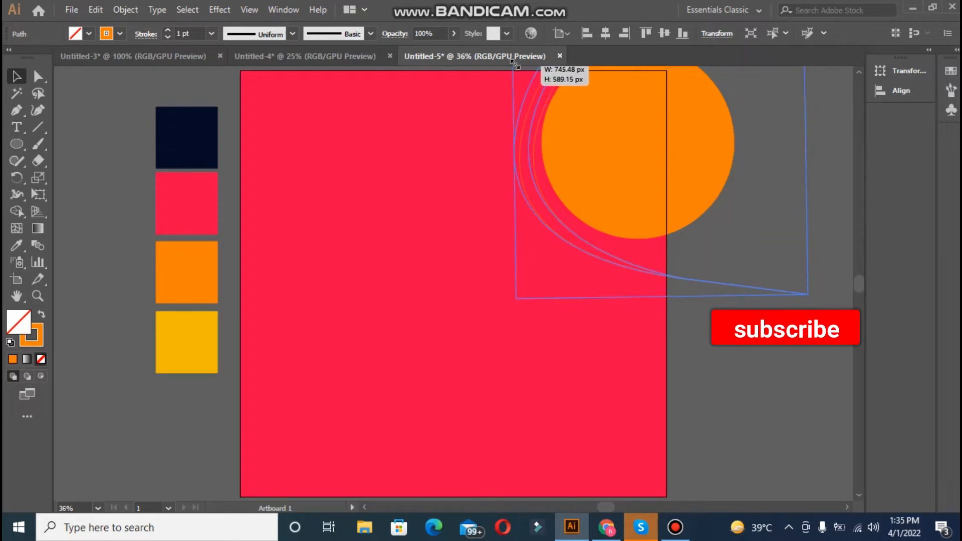
# Step: Fill the crescent with the yellow swatch color using the Eyedropper
pyautogui.press('i')
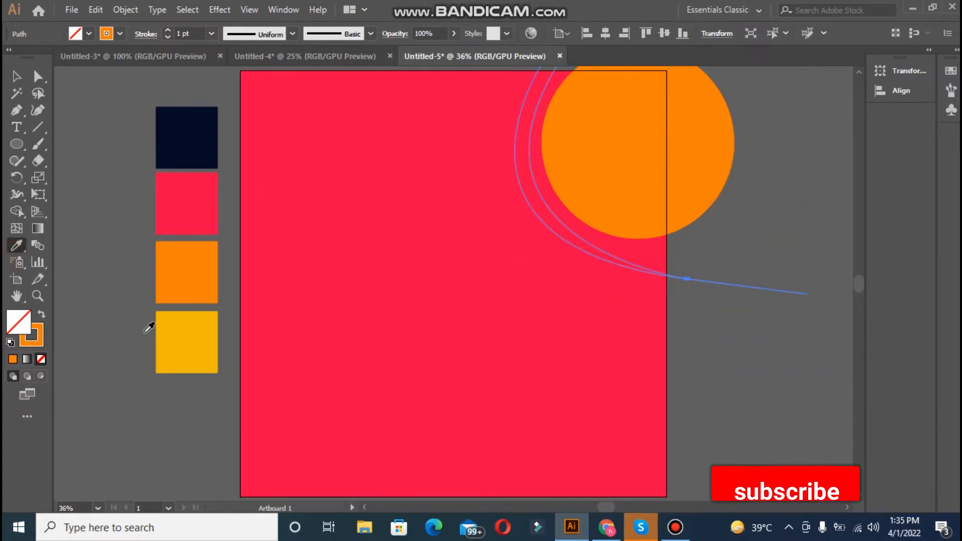
pyautogui.click(181, 349)
pyautogui.click(15, 76)
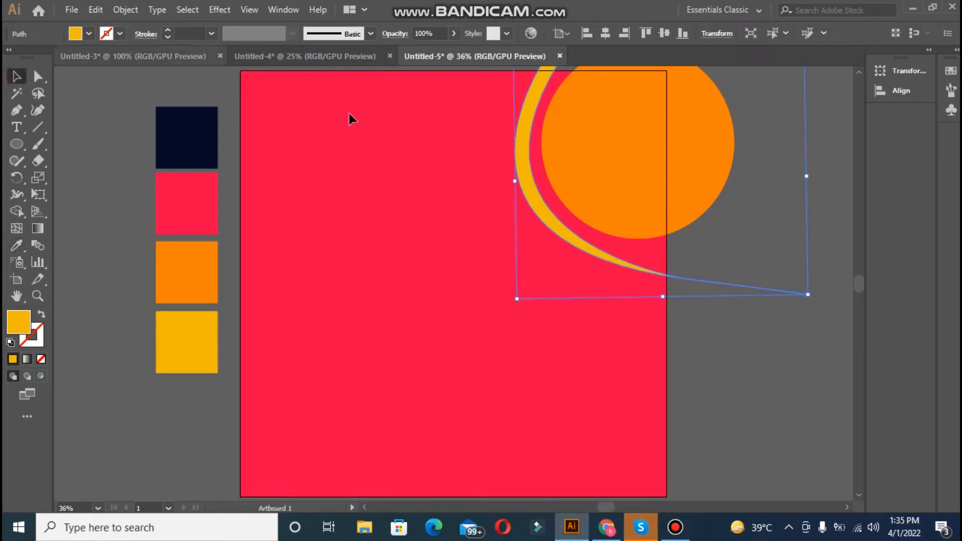
# Step: Widen the yellow crescent toward the right, rotate it slightly counterclockwise, and nudge it upward around the orange circle
pyautogui.moveTo(808, 178)
pyautogui.mouseDown()
pyautogui.moveTo(853, 176)
pyautogui.moveTo(810, 185)
pyautogui.mouseUp()
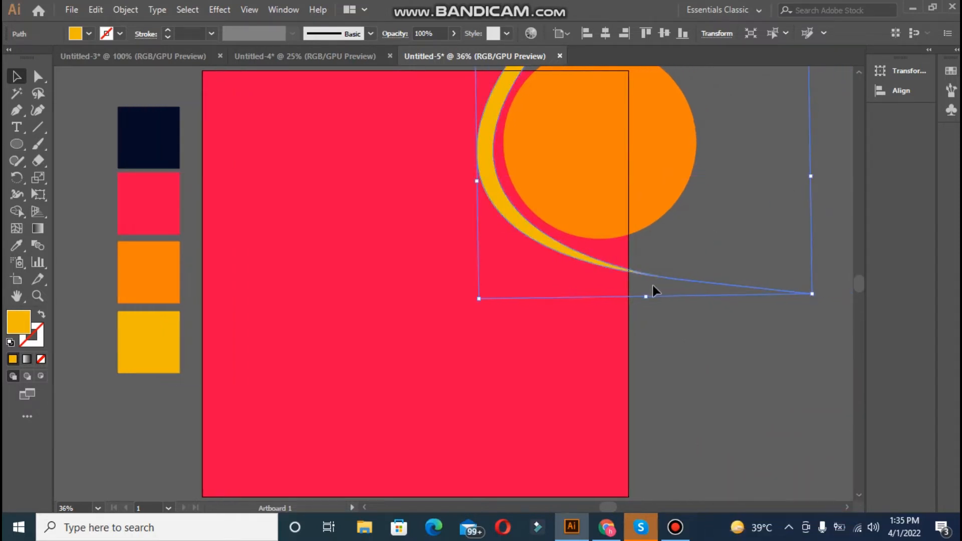
pyautogui.click(698, 258)
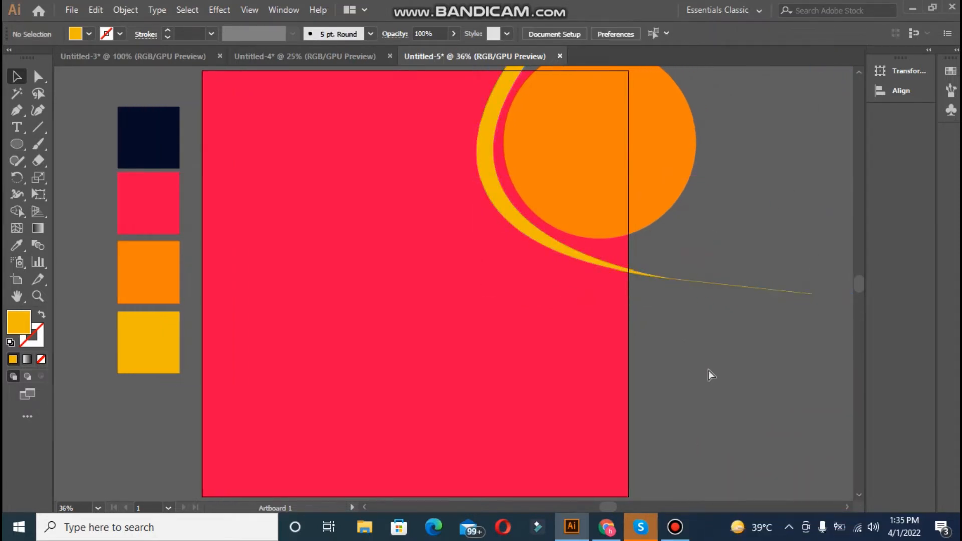
pyautogui.hotkey('ctrl', '-')
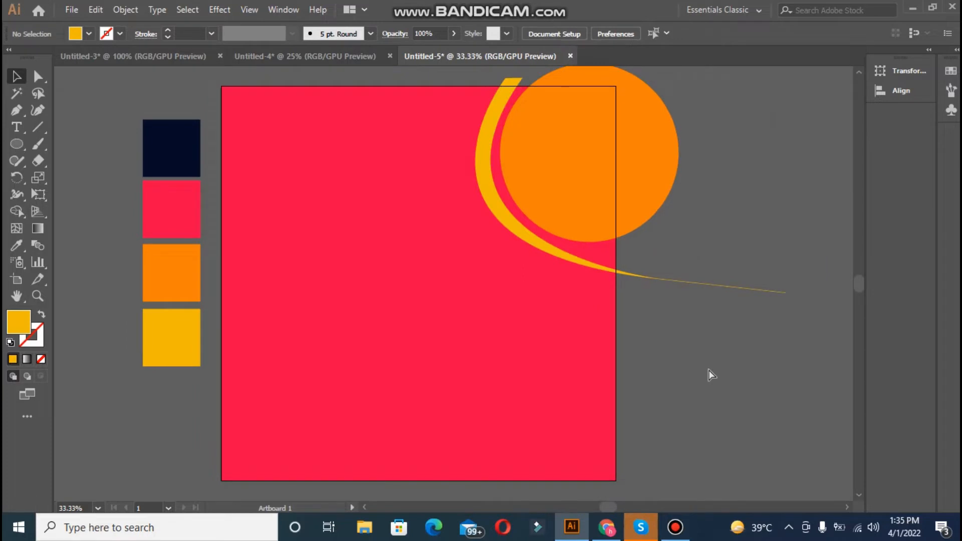
pyautogui.click(498, 200)
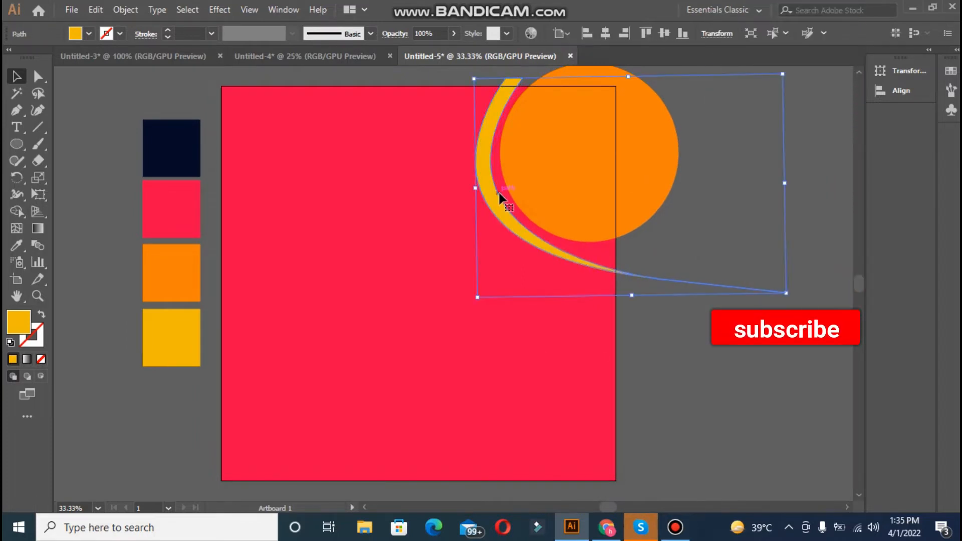
pyautogui.moveTo(792, 298); pyautogui.dragTo(794, 287)
pyautogui.click(669, 326)
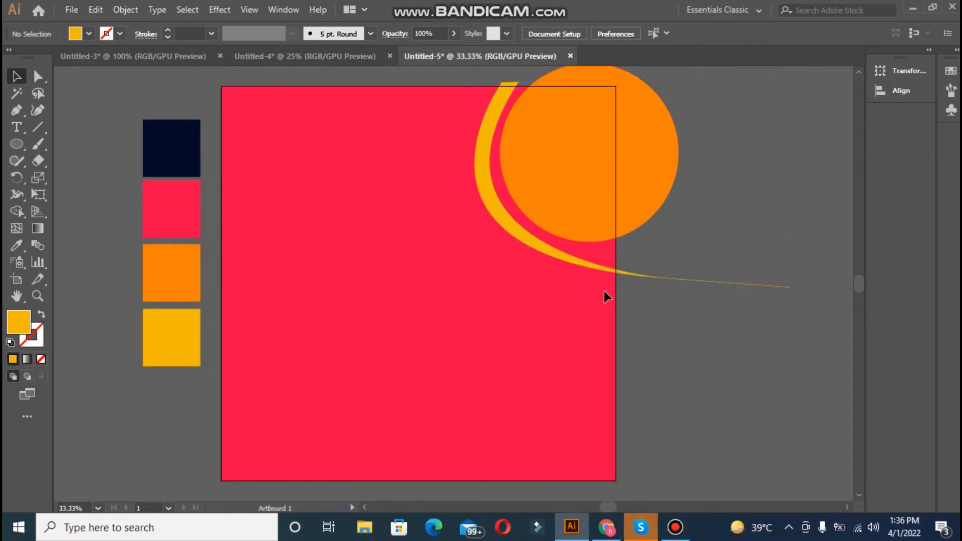
pyautogui.moveTo(593, 263); pyautogui.dragTo(592, 262)
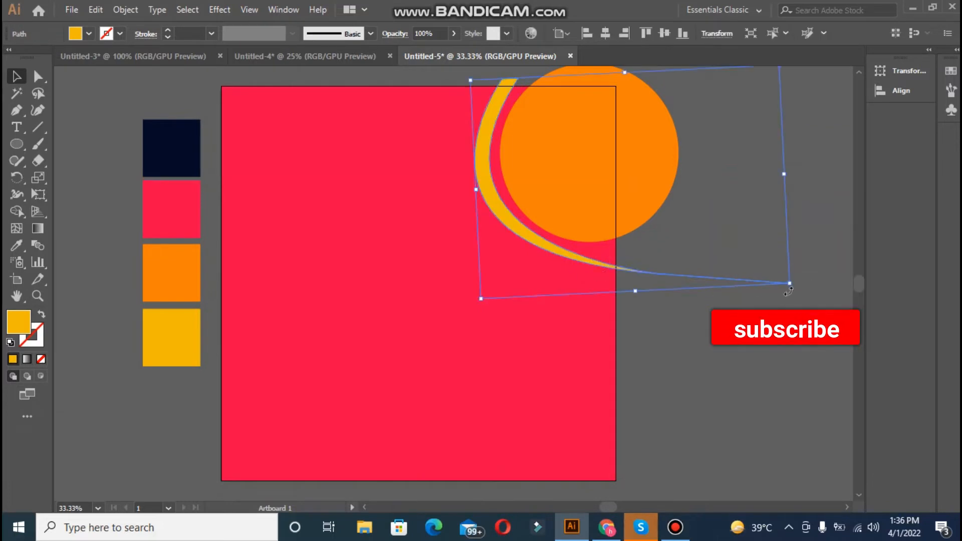
# Step: Shorten the long direction handle on the yellow crescent's right tip until it ends just beyond the tip's anchor point
pyautogui.doubleClick(38, 76)
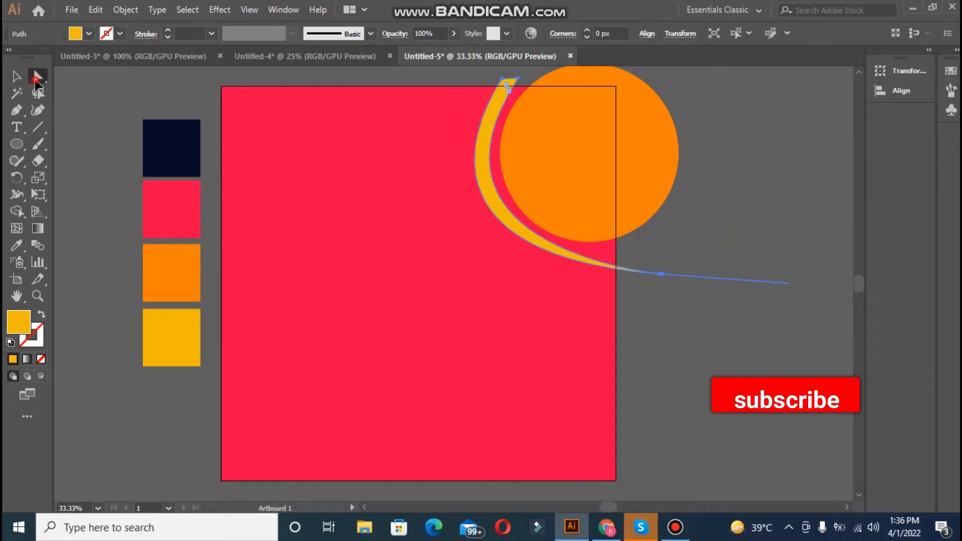
pyautogui.click(574, 374)
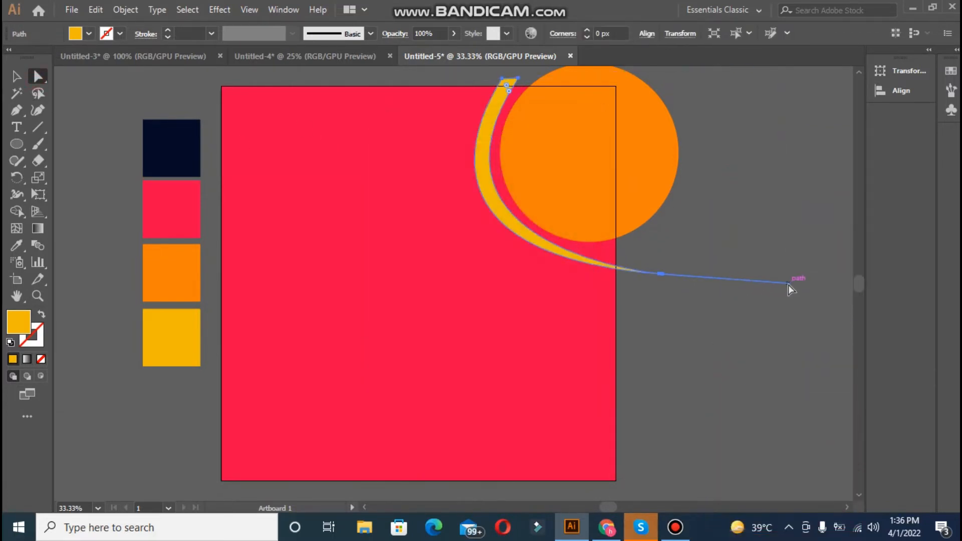
pyautogui.moveTo(789, 280)
pyautogui.mouseDown()
pyautogui.moveTo(786, 290)
pyautogui.moveTo(780, 284)
pyautogui.mouseUp()
pyautogui.click(662, 274)
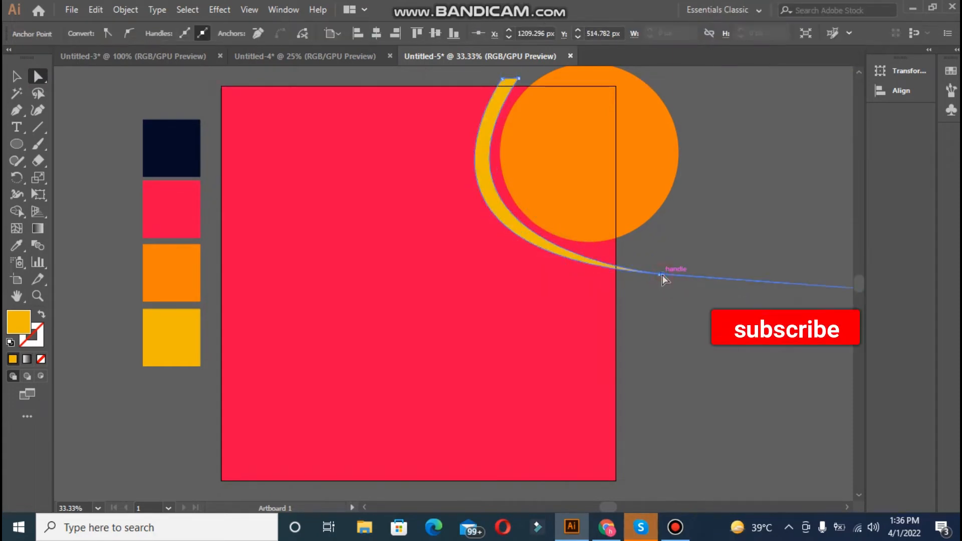
pyautogui.moveTo(665, 276)
pyautogui.mouseDown()
pyautogui.moveTo(654, 275)
pyautogui.moveTo(663, 278)
pyautogui.mouseUp()
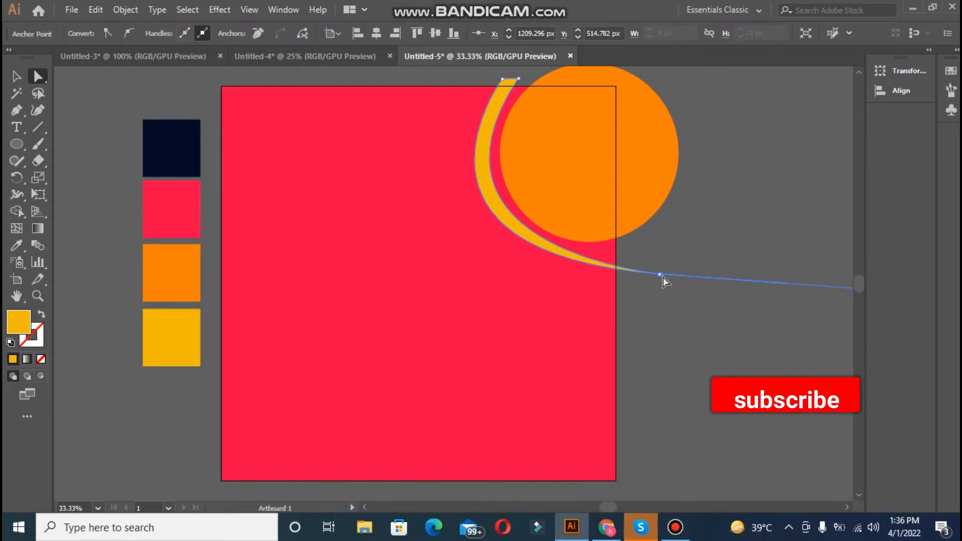
pyautogui.moveTo(610, 507); pyautogui.dragTo(624, 506)
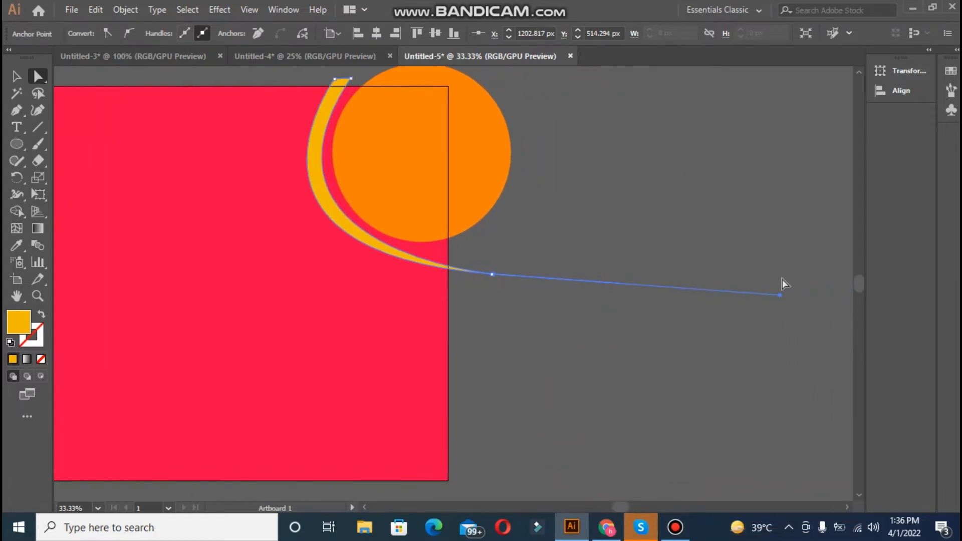
pyautogui.moveTo(780, 295); pyautogui.dragTo(684, 298)
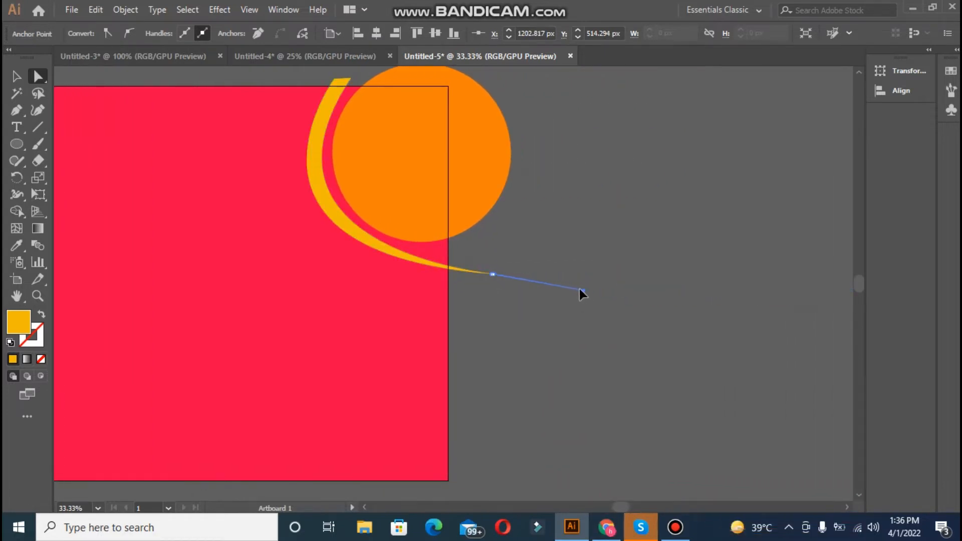
pyautogui.moveTo(579, 289); pyautogui.dragTo(517, 277)
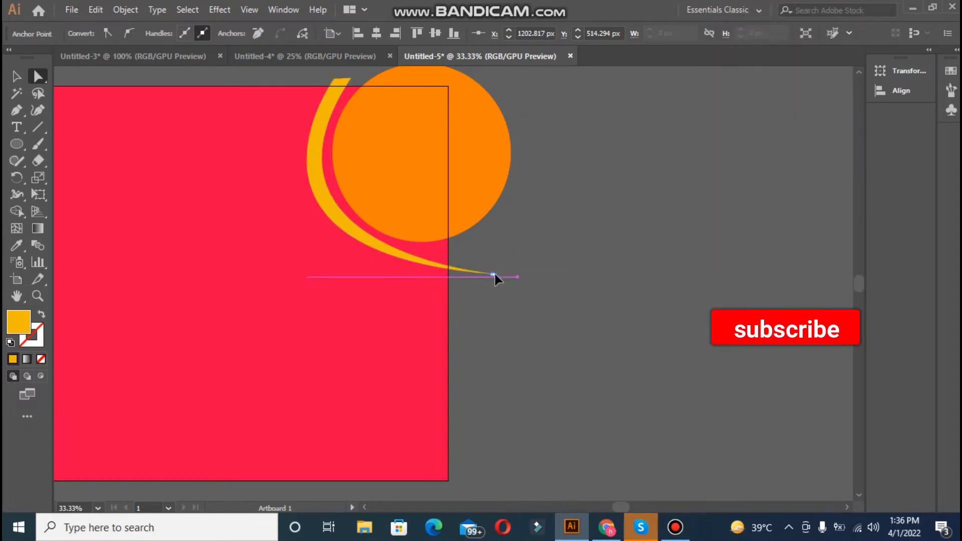
# Step: Try to thicken the crescent's lower curve by levelling the right tip's direction handle horizontally
pyautogui.moveTo(495, 274); pyautogui.dragTo(554, 274)
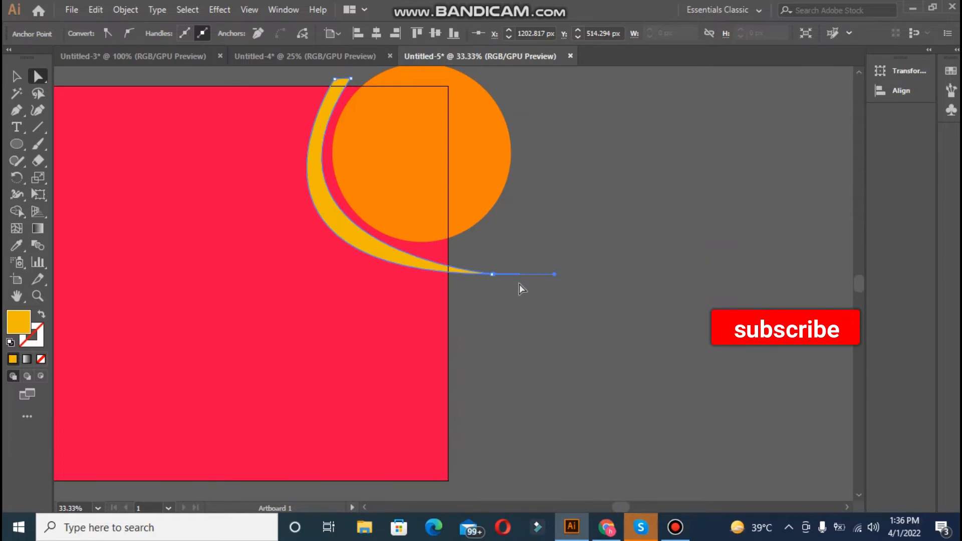
pyautogui.moveTo(493, 276); pyautogui.dragTo(496, 275)
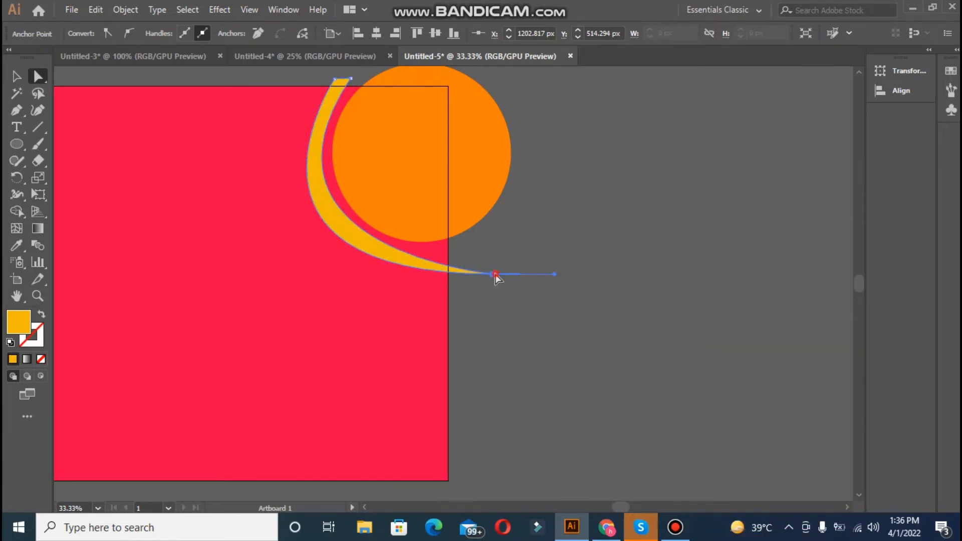
pyautogui.moveTo(555, 275); pyautogui.dragTo(493, 275)
pyautogui.click(527, 283)
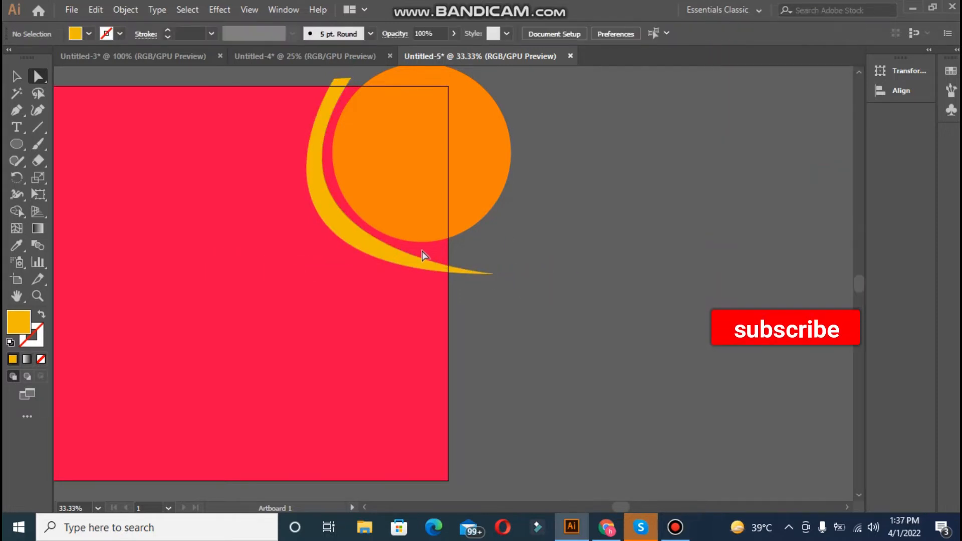
pyautogui.click(425, 270)
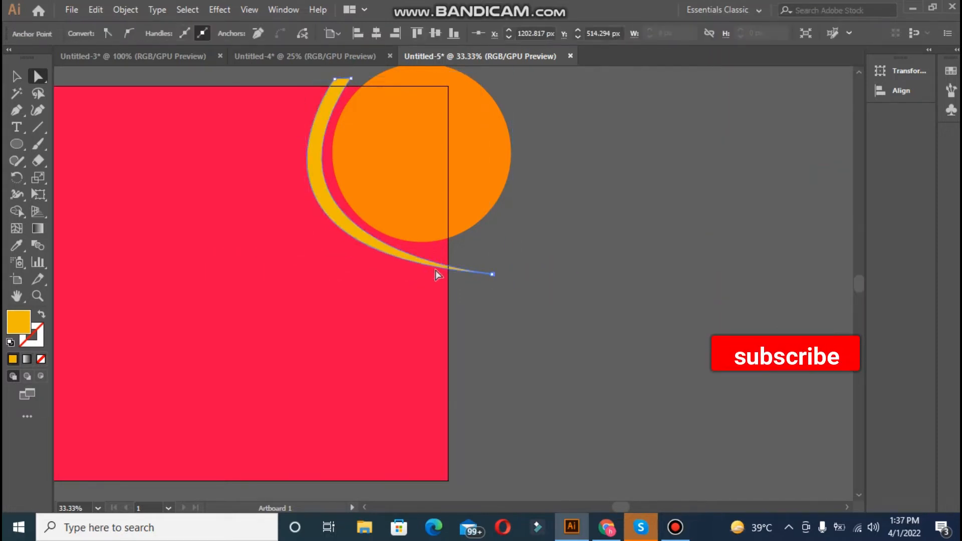
# Step: Draw a large yellow ellipse over the artboard's lower half, extending past its right and bottom edges
pyautogui.click(496, 323)
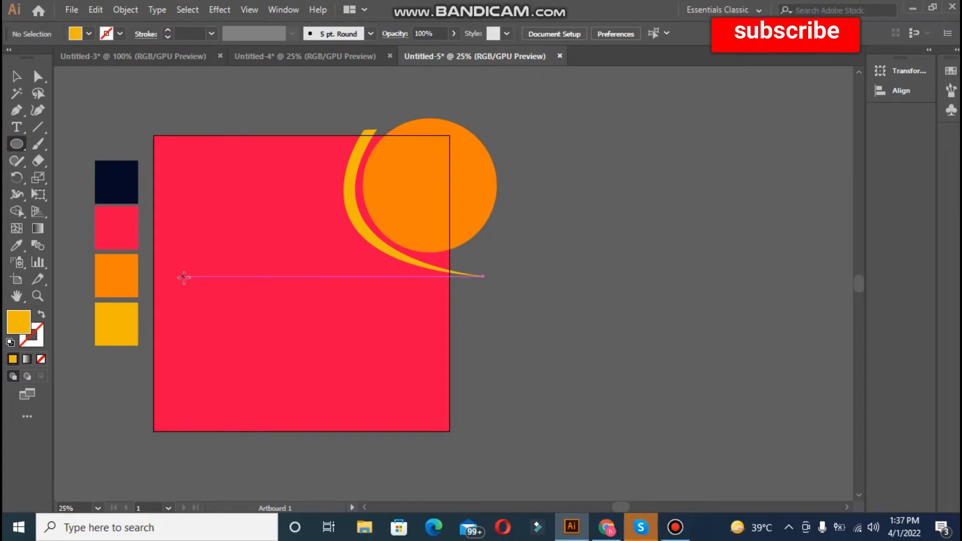
pyautogui.moveTo(176, 277); pyautogui.dragTo(518, 488)
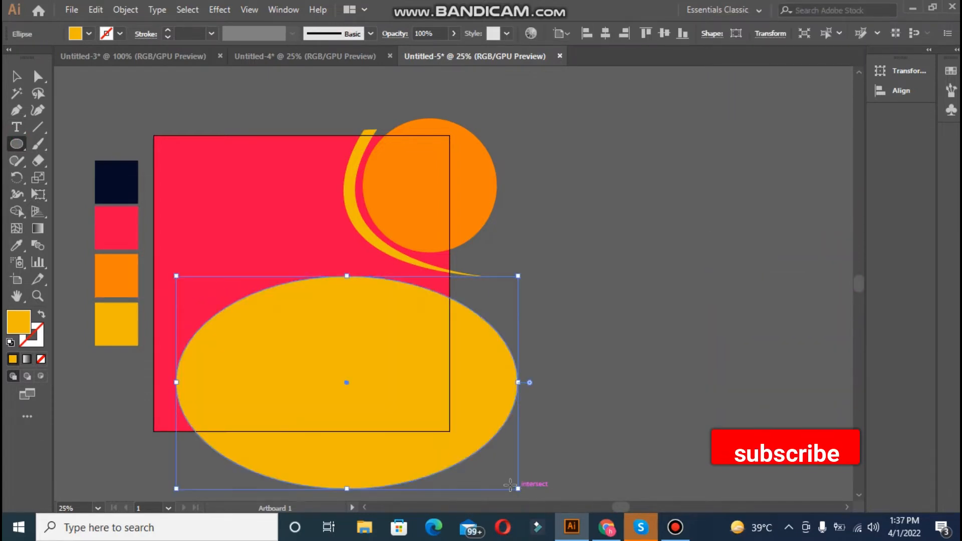
# Step: Open today's Unsplash portrait image (t6TvCg7Ft5E) from the Downloads folder
pyautogui.click(70, 10)
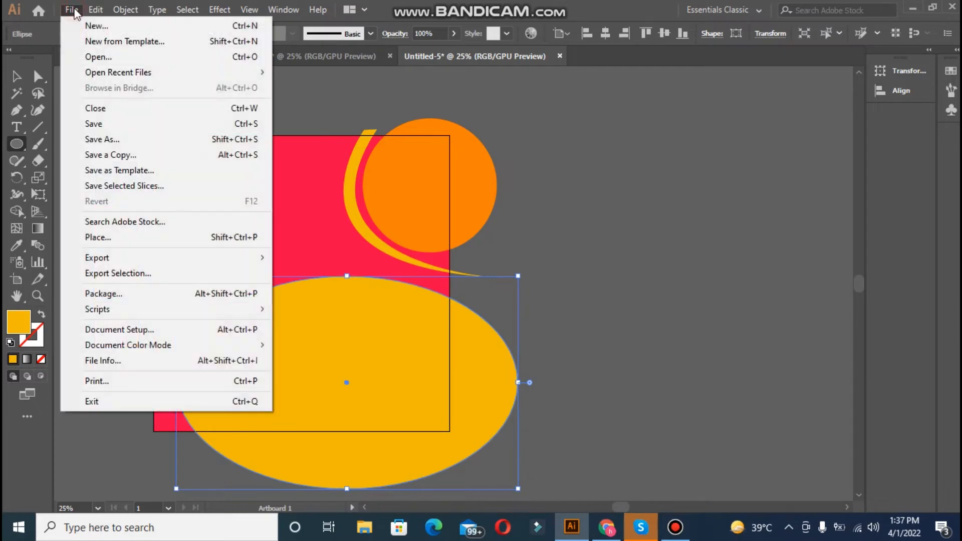
pyautogui.click(100, 55)
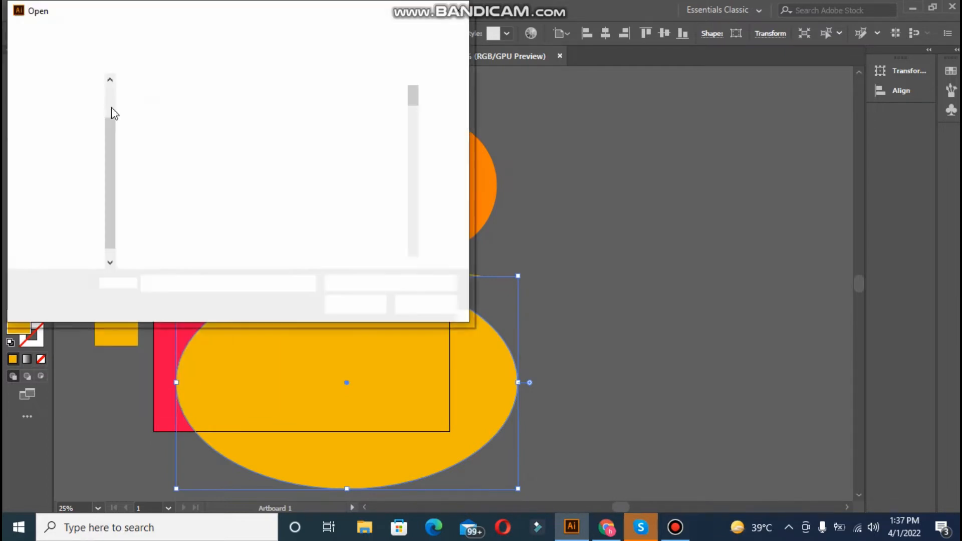
pyautogui.click(197, 123)
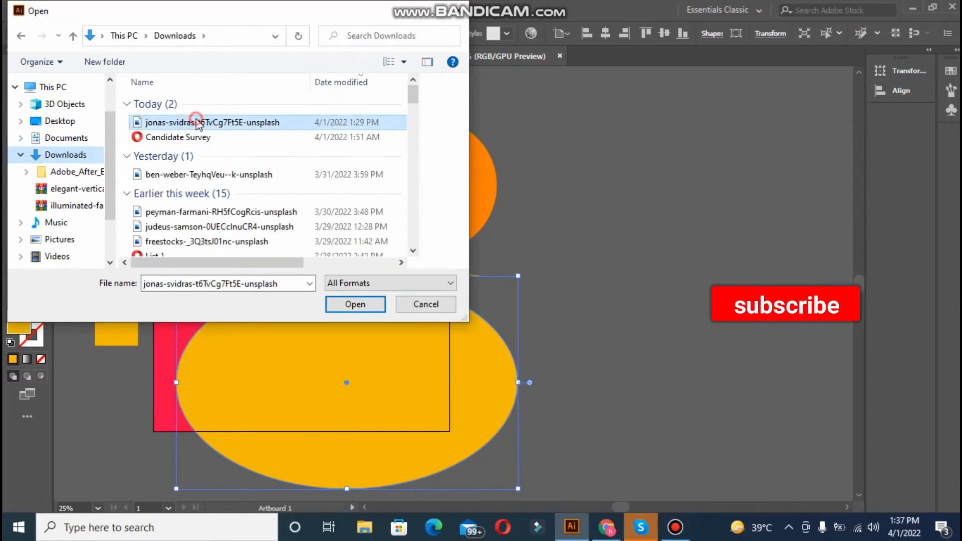
pyautogui.click(374, 301)
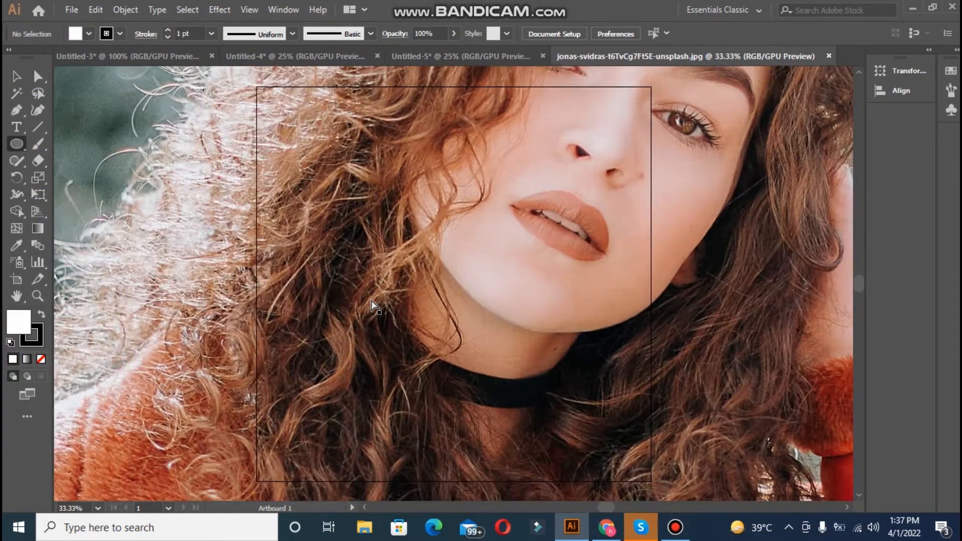
# Step: Scale the opened photo down to about two thirds of its size, keeping its lower-right corner fixed
pyautogui.hotkey('ctrl', '-')
pyautogui.hotkey('ctrl', '-')
pyautogui.hotkey('ctrl', '-')
pyautogui.hotkey('ctrl', '-')
pyautogui.hotkey('ctrl', '-')
pyautogui.hotkey('ctrl', '-')
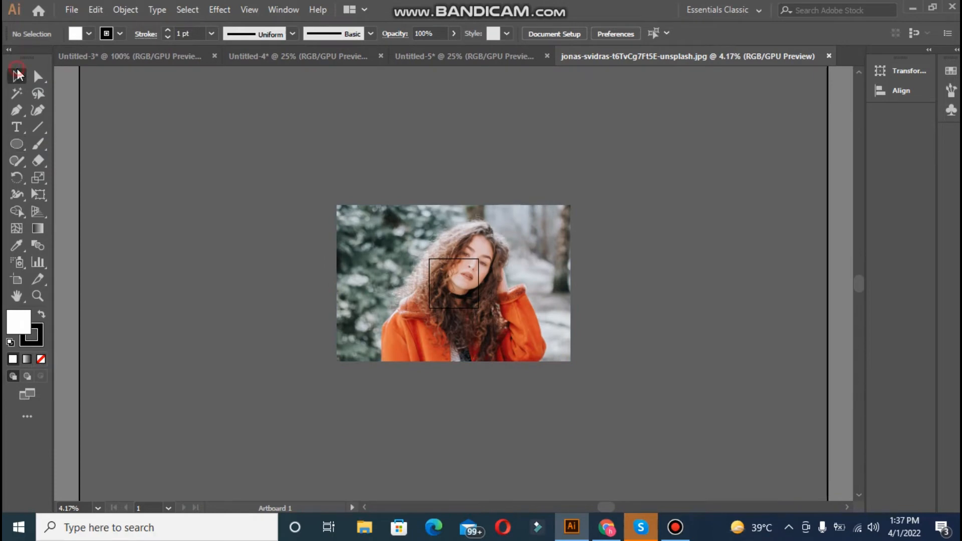
pyautogui.click(377, 241)
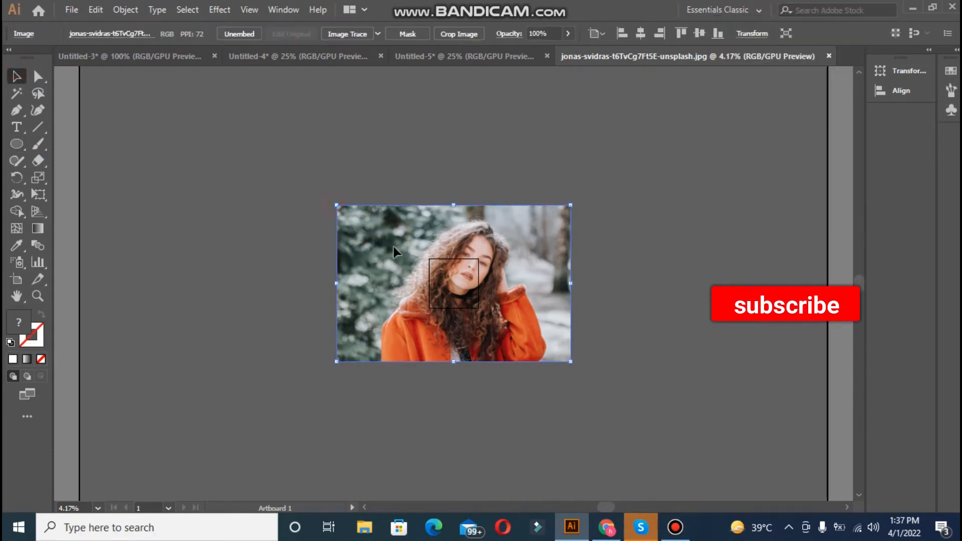
pyautogui.moveTo(335, 203); pyautogui.dragTo(417, 258)
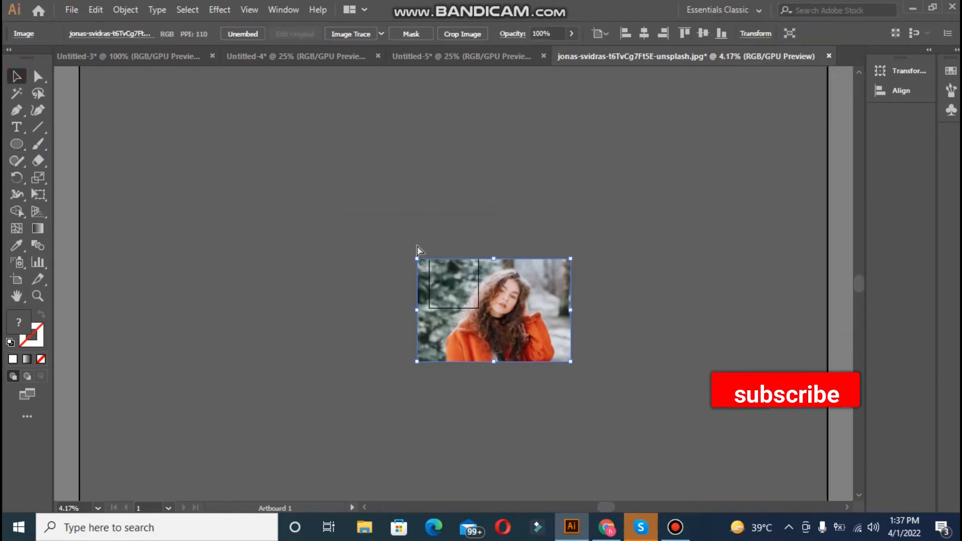
# Step: Copy the scaled photo into the Untitled-5 document
pyautogui.click(240, 58)
pyautogui.click(179, 57)
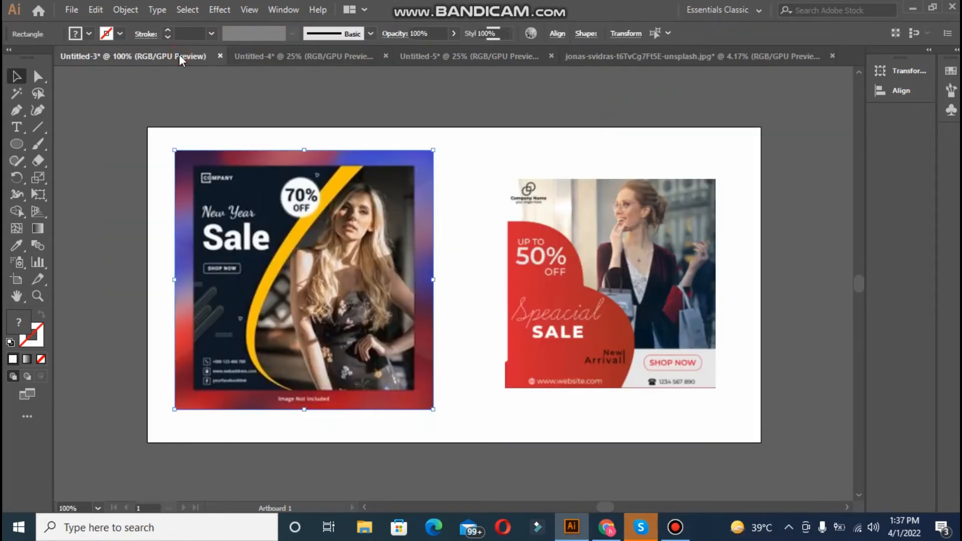
pyautogui.click(444, 57)
pyautogui.hotkey('ctrl', 'v')
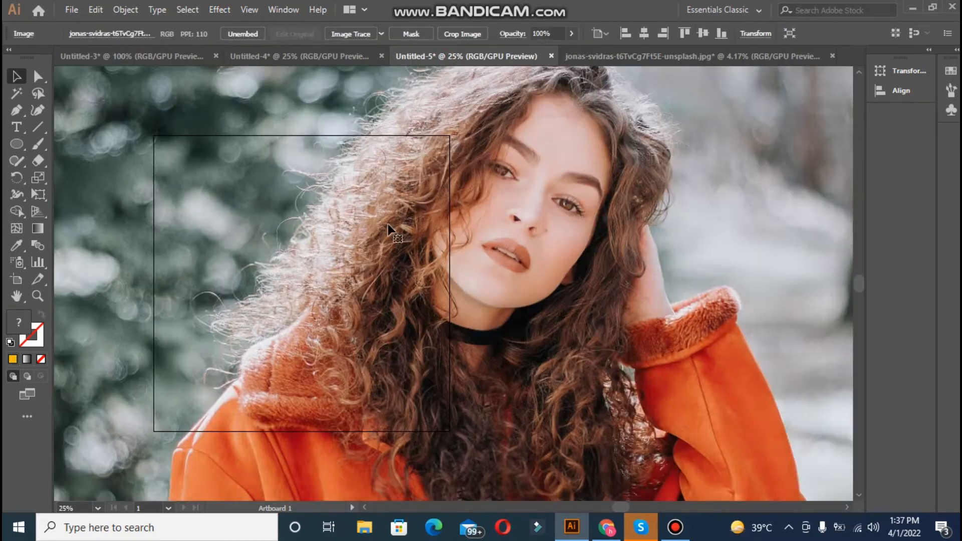
# Step: Shrink the pasted photo and place it to the right of the artboard, with the yellow ellipse moved over it
pyautogui.hotkey('ctrl', '-')
pyautogui.hotkey('ctrl', '-')
pyautogui.hotkey('ctrl', '-')
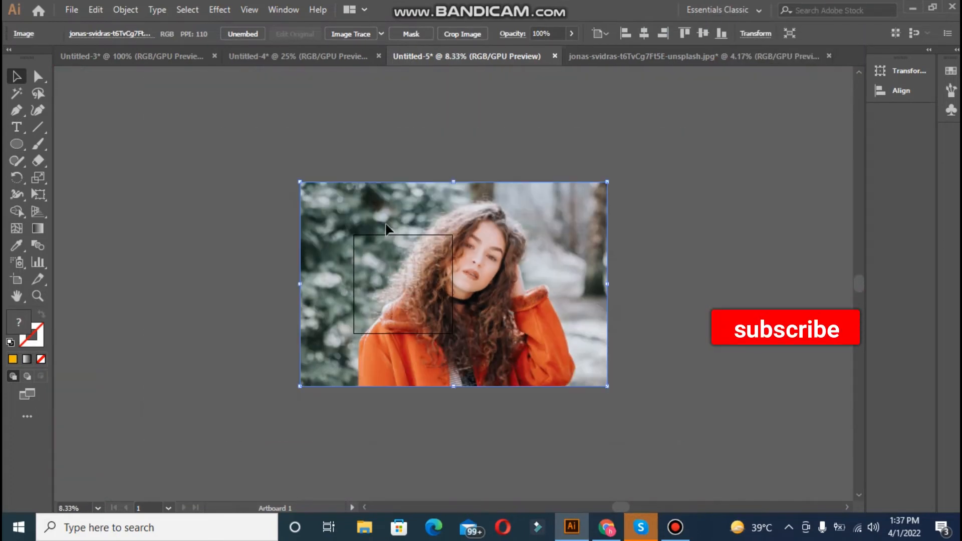
pyautogui.moveTo(299, 182); pyautogui.dragTo(494, 311)
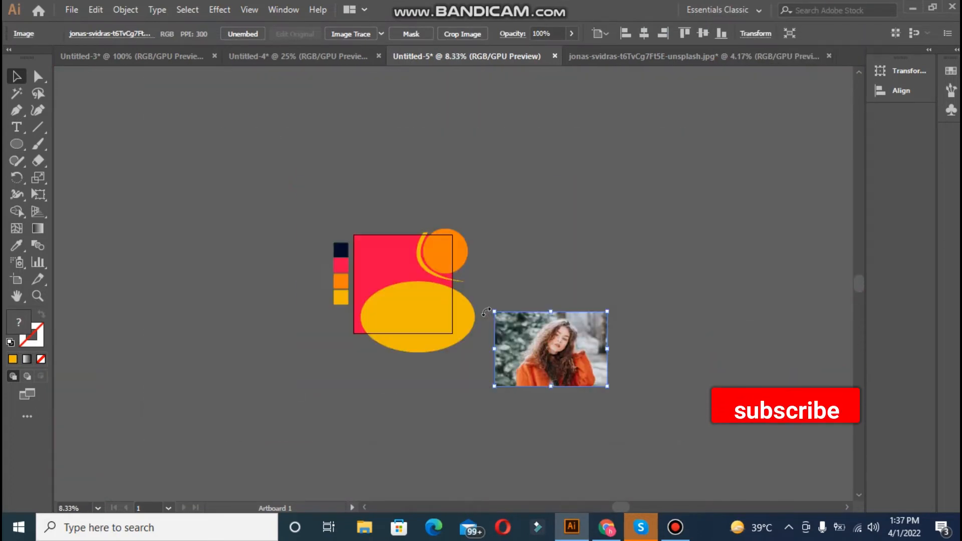
pyautogui.moveTo(535, 340); pyautogui.dragTo(561, 273)
pyautogui.moveTo(419, 306); pyautogui.dragTo(584, 277)
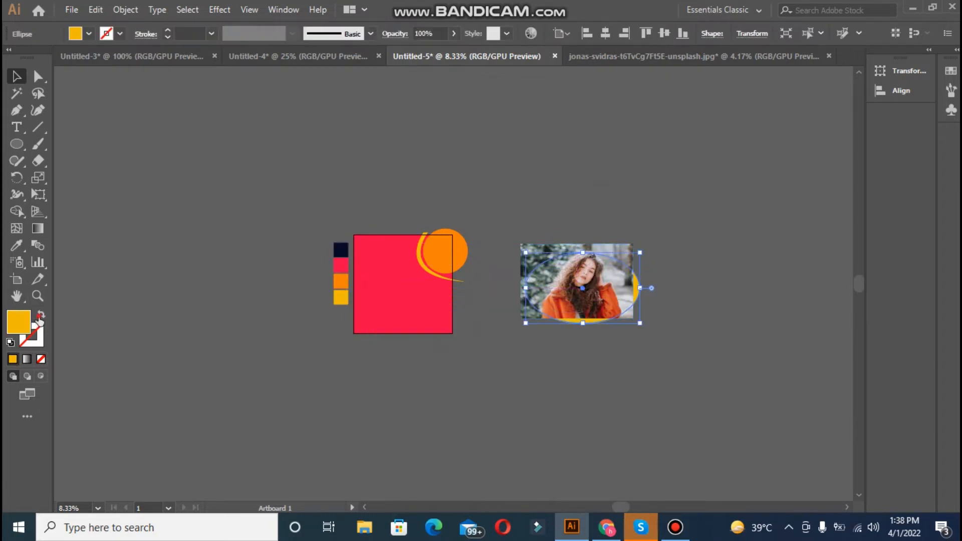
# Step: Swap the ellipse's fill and stroke so it becomes a yellow outline with a 9 pt stroke
pyautogui.click(40, 315)
pyautogui.click(168, 30)
pyautogui.click(168, 30)
pyautogui.click(167, 30)
pyautogui.click(167, 30)
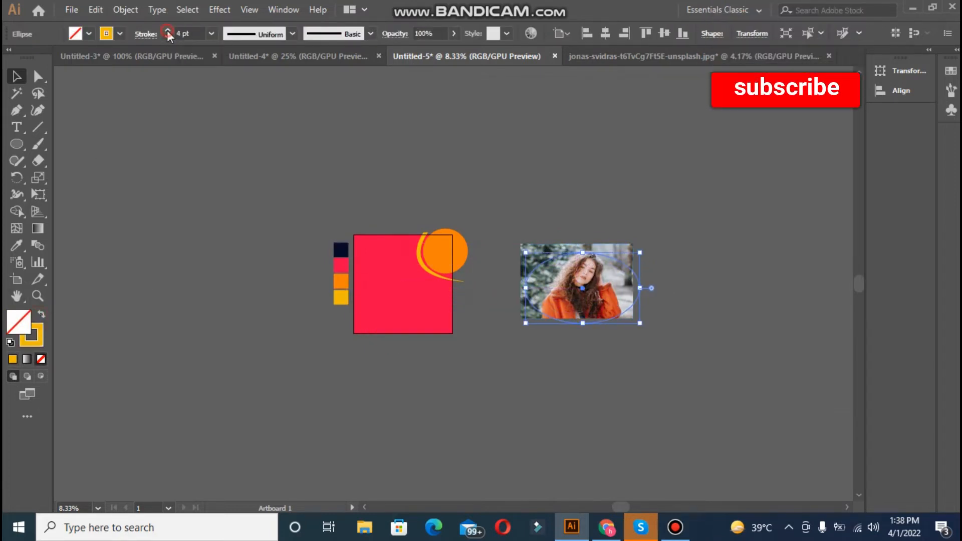
pyautogui.click(168, 30)
pyautogui.click(167, 30)
pyautogui.click(167, 30)
pyautogui.click(167, 30)
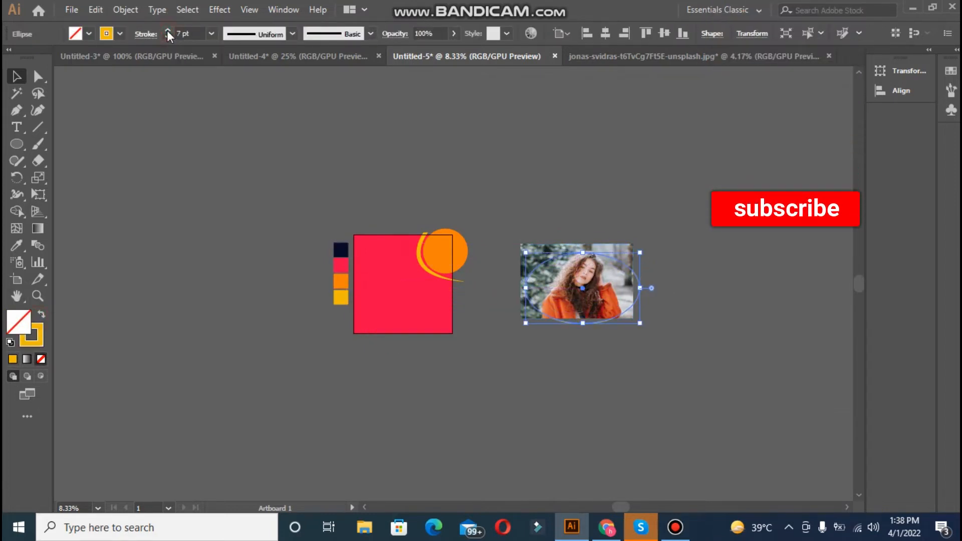
# Step: Bring the ellipse outline to the front of the photo
pyautogui.rightClick(613, 247)
pyautogui.click(584, 325)
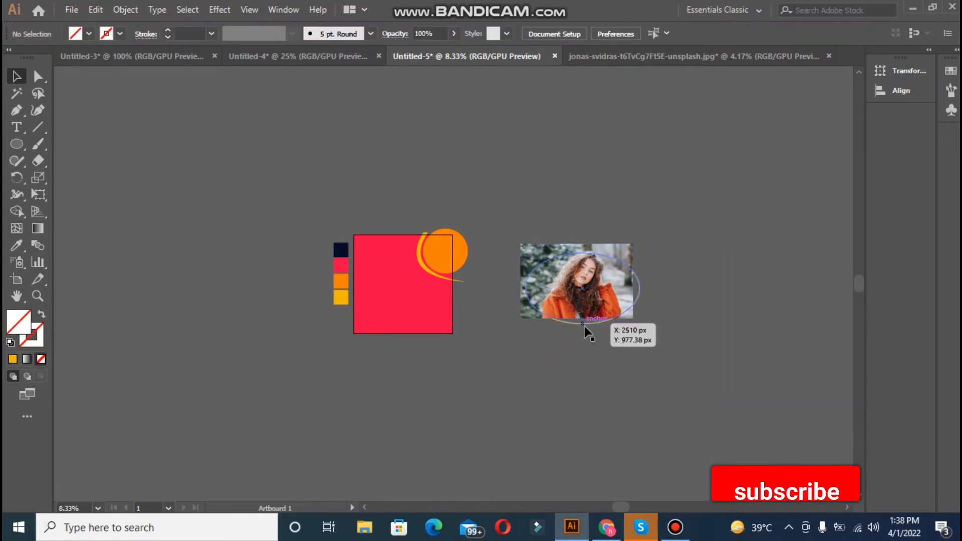
pyautogui.rightClick(584, 326)
pyautogui.moveTo(711, 261)
pyautogui.click(752, 254)
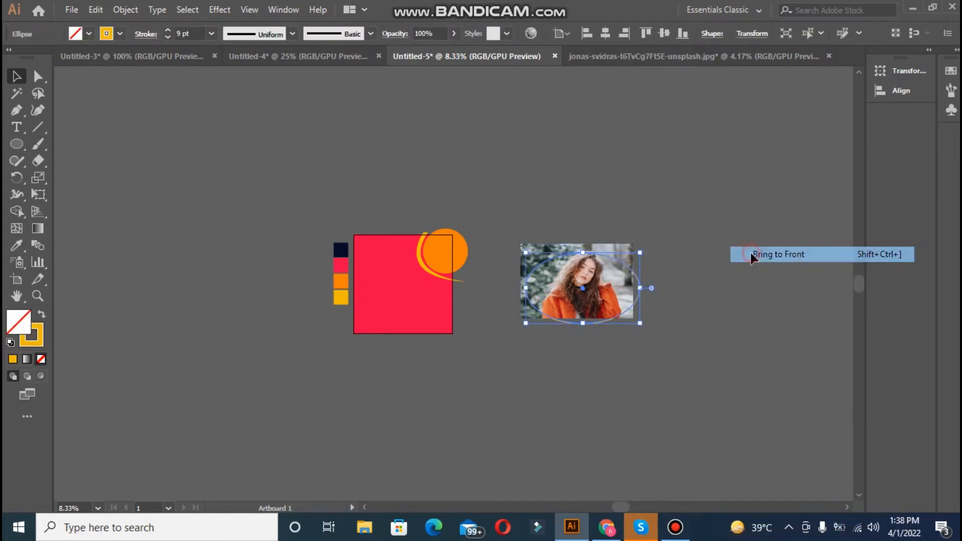
pyautogui.click(709, 270)
# Step: Align the ellipse outline with the photo's upper-left corner and enlarge it slightly past the photo's lower-right corner
pyautogui.moveTo(606, 256); pyautogui.dragTo(603, 246)
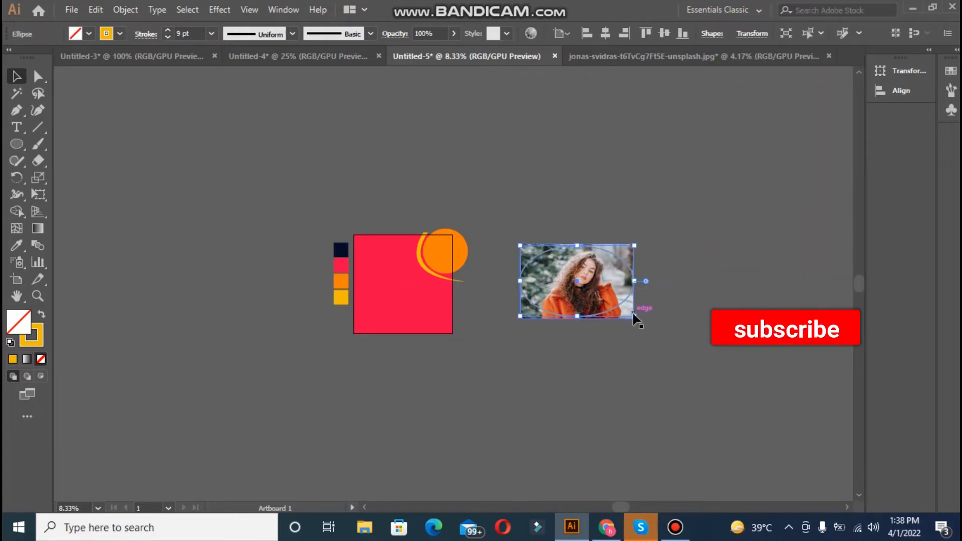
pyautogui.moveTo(634, 317); pyautogui.dragTo(643, 321)
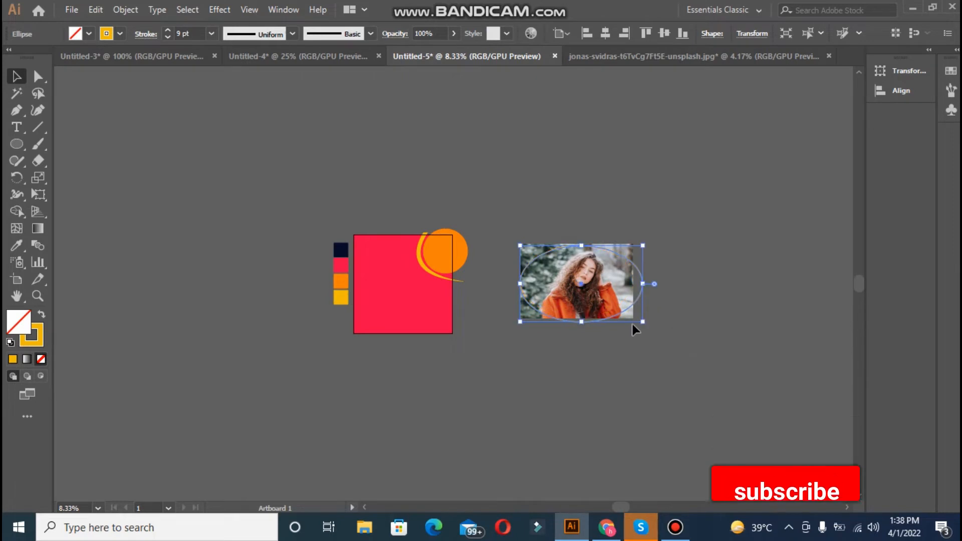
pyautogui.click(709, 255)
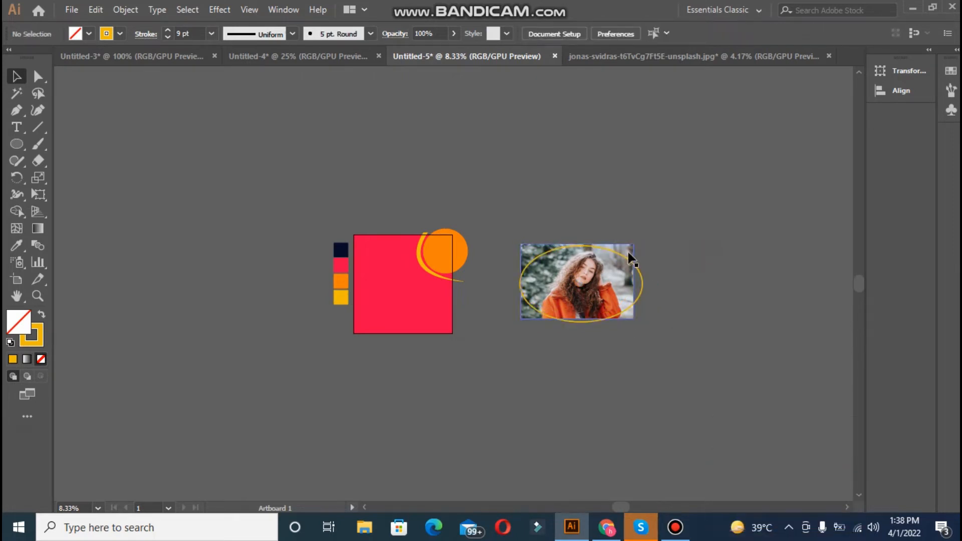
# Step: Enlarge the photo from its upper-right corner to match the ellipse outline's width
pyautogui.moveTo(628, 252); pyautogui.dragTo(640, 240)
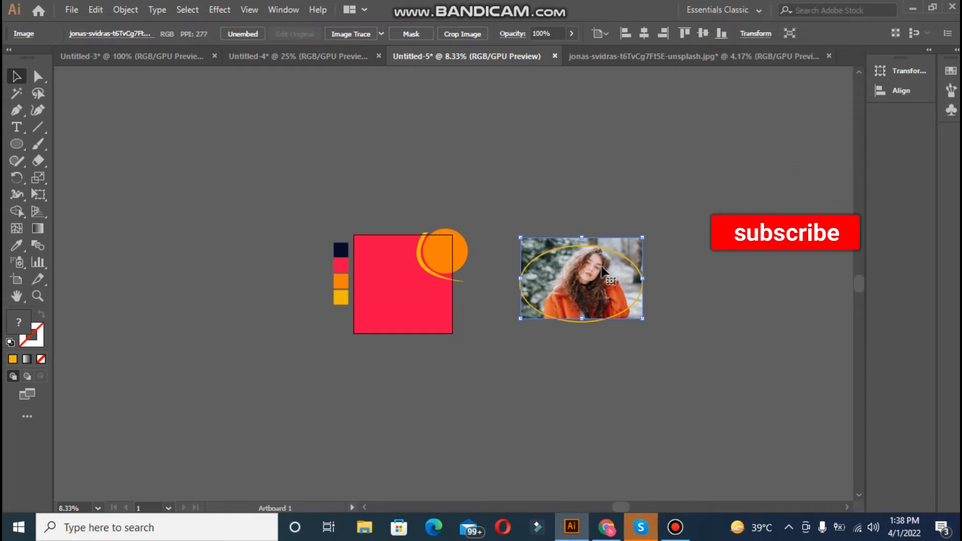
pyautogui.click(593, 320)
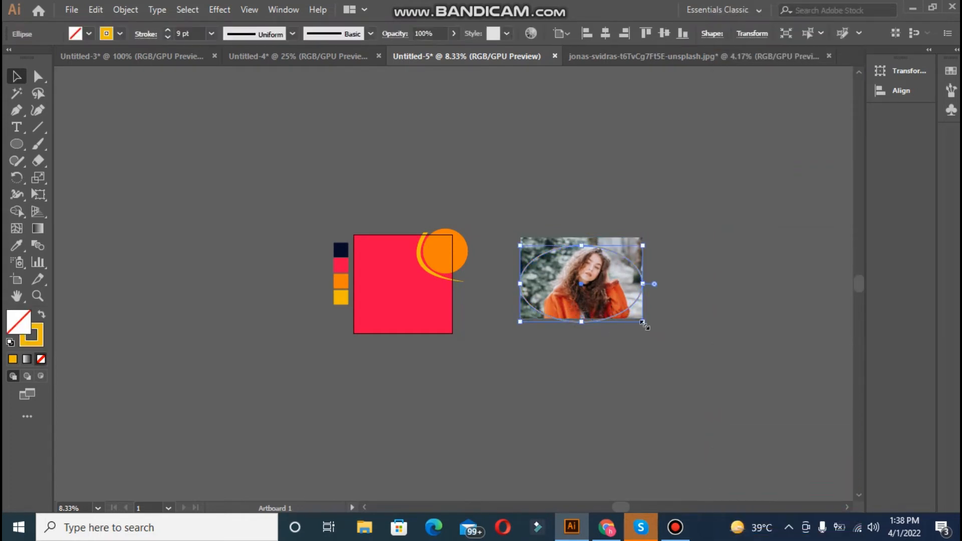
pyautogui.click(667, 329)
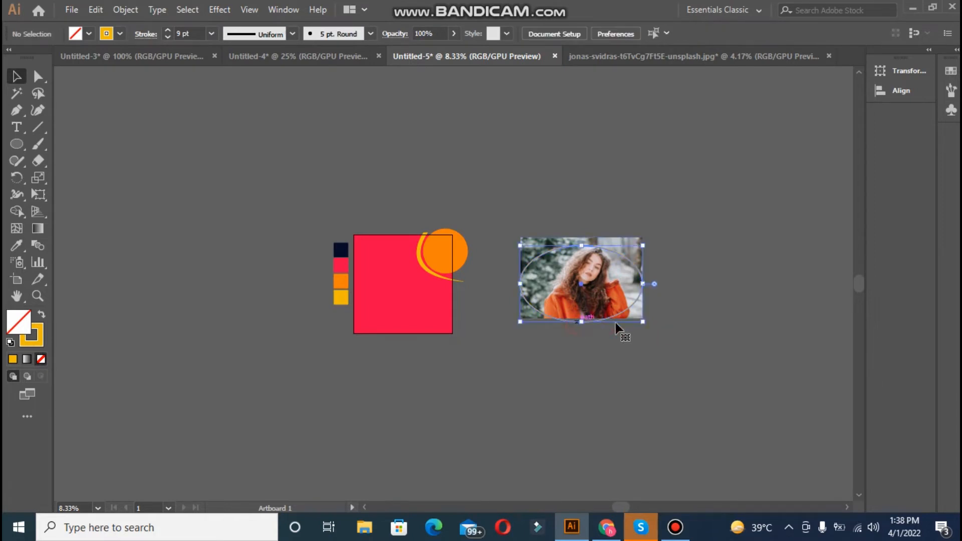
# Step: Enlarge the ellipse outline past the photo's lower-right corner, and move and scale the photo up to meet the ellipse's right edge
pyautogui.click(644, 321)
pyautogui.moveTo(644, 321); pyautogui.dragTo(670, 340)
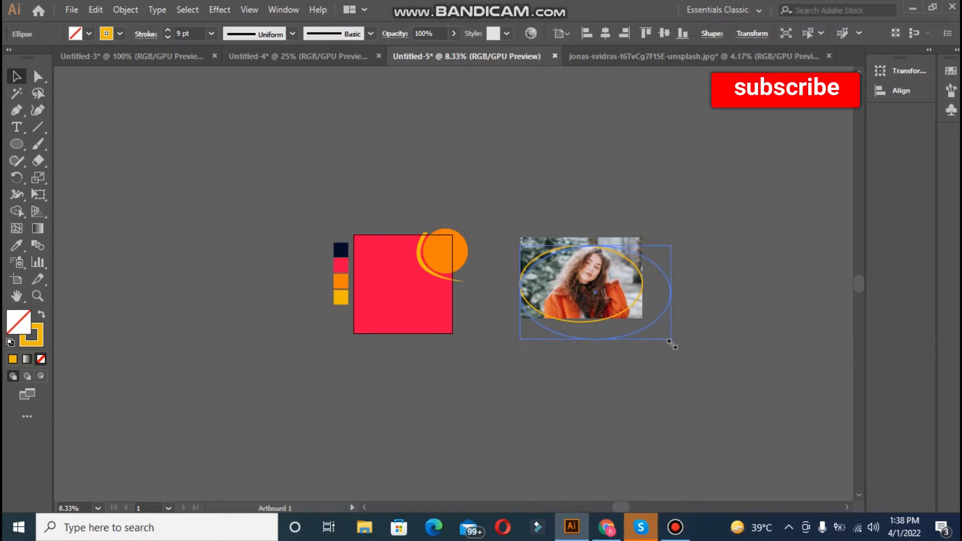
pyautogui.click(620, 304)
pyautogui.moveTo(616, 304); pyautogui.dragTo(635, 298)
pyautogui.moveTo(548, 319)
pyautogui.mouseDown()
pyautogui.moveTo(505, 326)
pyautogui.moveTo(537, 315)
pyautogui.mouseUp()
pyautogui.moveTo(657, 325); pyautogui.dragTo(671, 334)
pyautogui.hotkey('ctrl', 'shift', 'a')
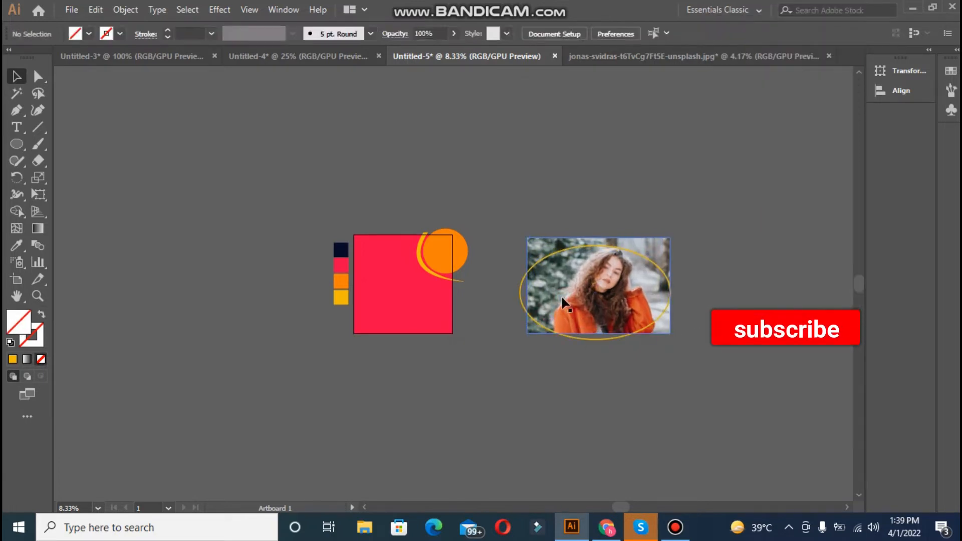
# Step: Fit the ellipse outline's left edge to the photo and stretch its bottom slightly downward
pyautogui.click(549, 329)
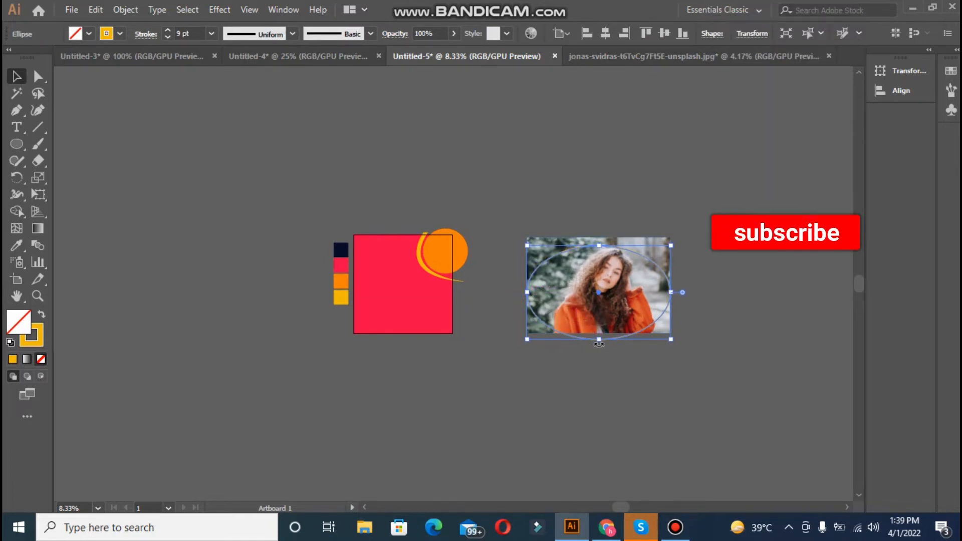
pyautogui.moveTo(601, 342); pyautogui.dragTo(601, 347)
pyautogui.click(723, 328)
# Step: Make a clipping mask from the photo and the ellipse outline
pyautogui.click(654, 275)
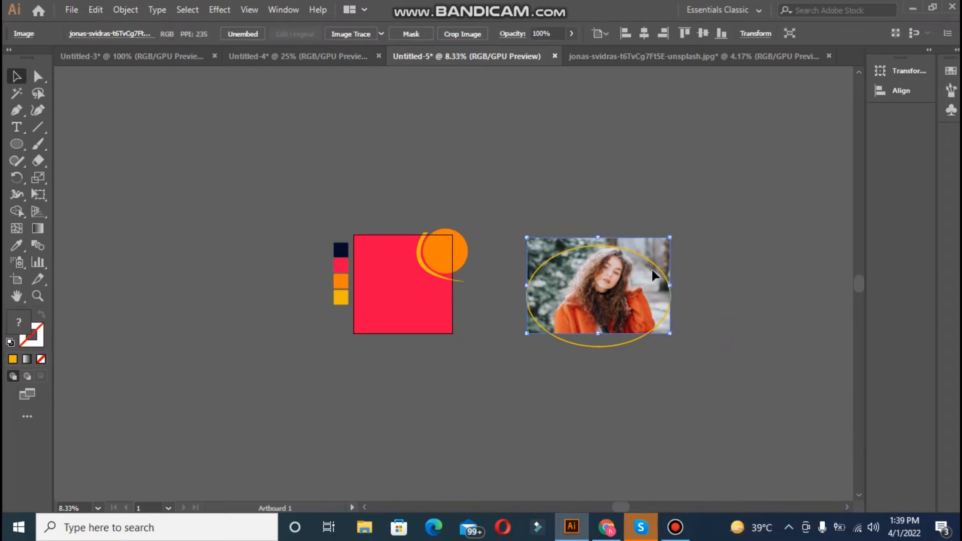
pyautogui.keyDown('shift'); pyautogui.click(650, 258); pyautogui.keyUp('shift')
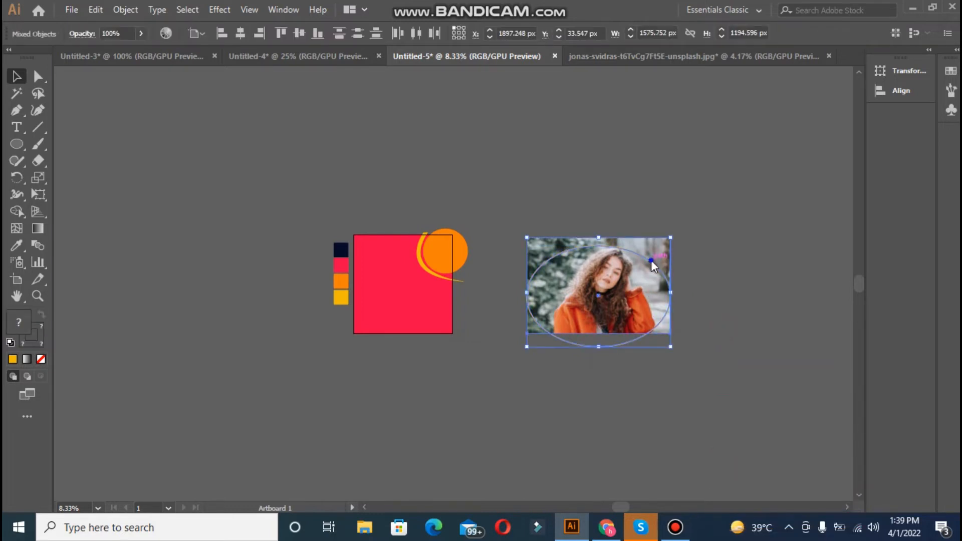
pyautogui.rightClick(651, 260)
pyautogui.click(708, 365)
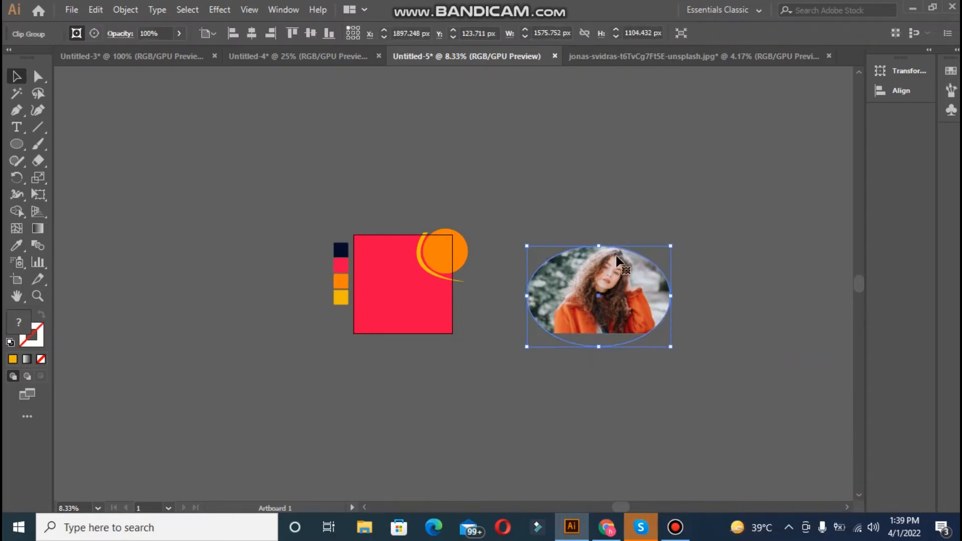
# Step: Move the clipped portrait onto the lower half of the red square and scale it down to about 1116 × 782 px
pyautogui.moveTo(617, 273); pyautogui.dragTo(420, 314)
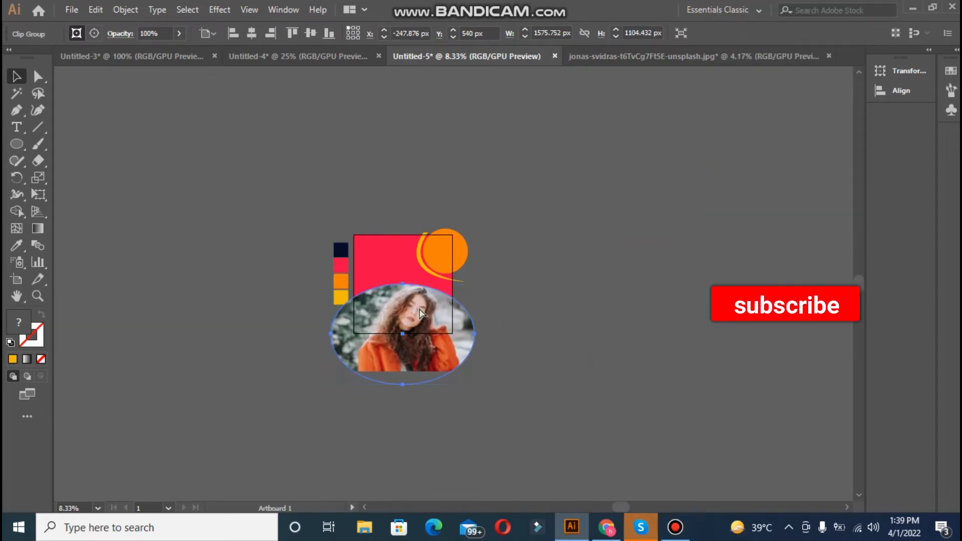
pyautogui.scroll(5, 418, 305)
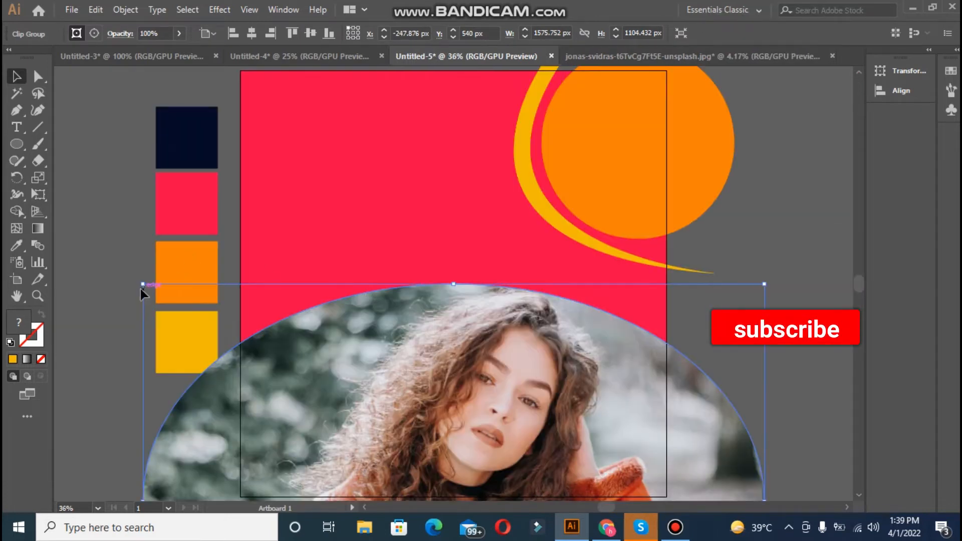
pyautogui.moveTo(141, 290); pyautogui.dragTo(197, 345)
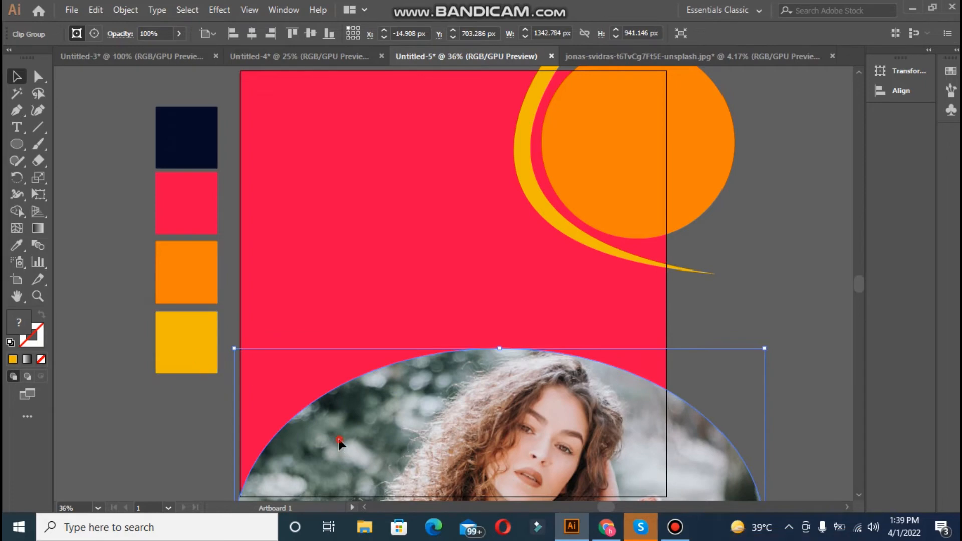
pyautogui.moveTo(339, 442); pyautogui.dragTo(358, 322)
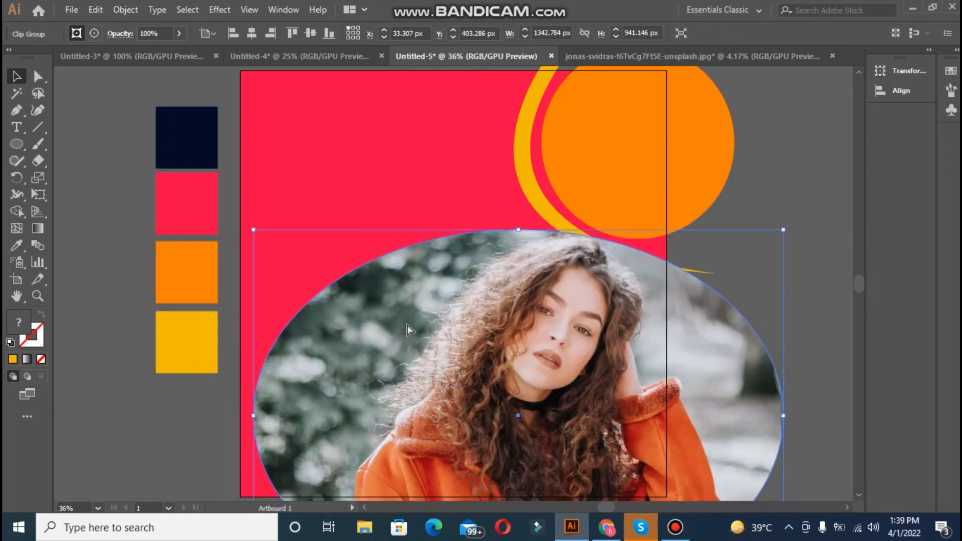
pyautogui.hotkey('ctrl', '-')
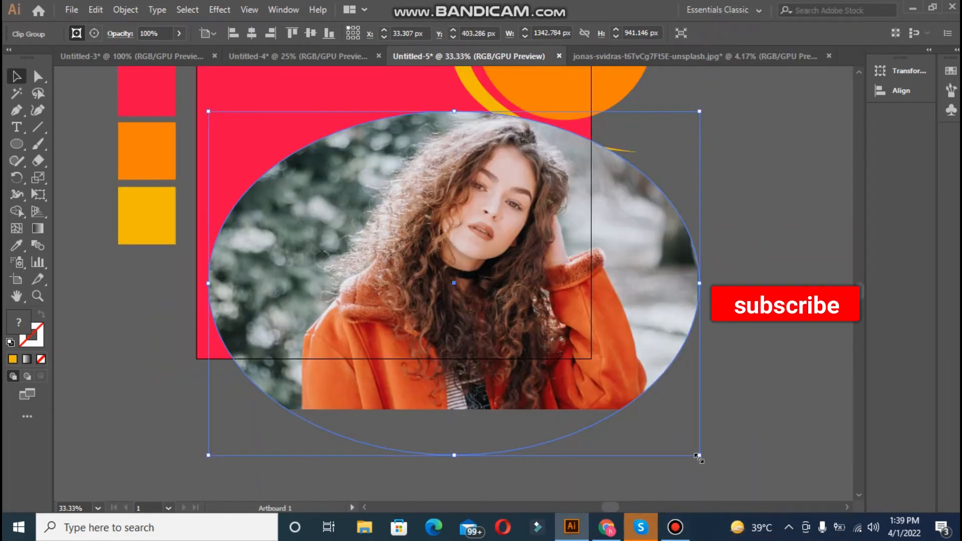
pyautogui.moveTo(698, 457); pyautogui.dragTo(616, 397)
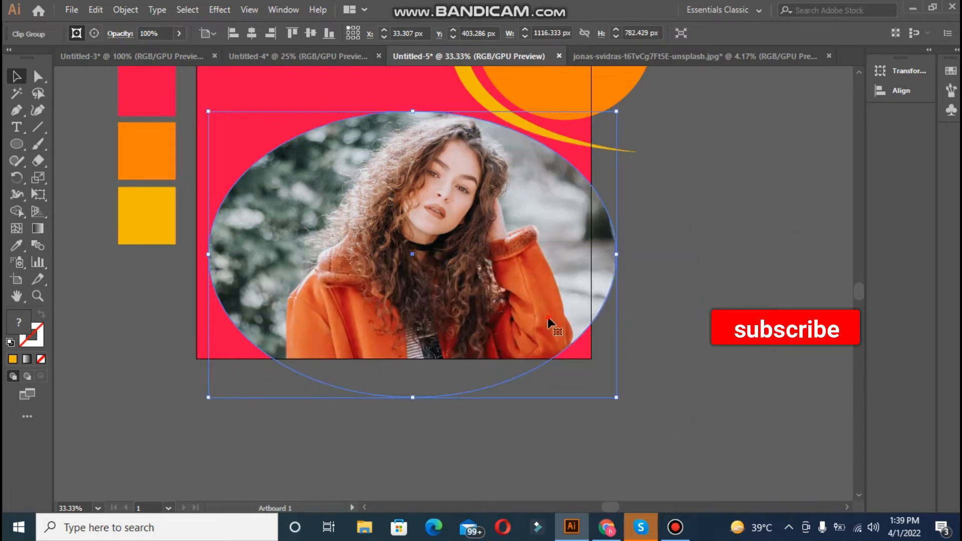
pyautogui.moveTo(548, 319)
pyautogui.mouseDown()
pyautogui.moveTo(557, 316)
pyautogui.moveTo(537, 313)
pyautogui.mouseUp()
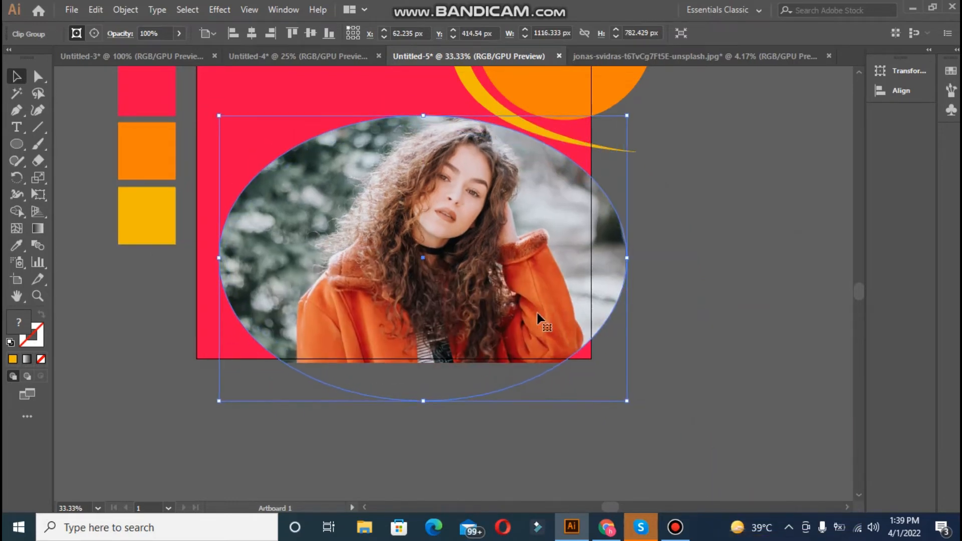
# Step: Nudge the clipped portrait about 49 px right and 8 px up, keeping its cut edge near the artboard's bottom
pyautogui.press('Up')
pyautogui.press('Up')
pyautogui.press('Up')
pyautogui.press('Up')
pyautogui.press('Up')
pyautogui.press('Up')
pyautogui.press('Up')
pyautogui.press('Up')
pyautogui.press('Up')
pyautogui.press('Right')
pyautogui.press('Right')
pyautogui.press('Right')
pyautogui.press('Right')
pyautogui.press('Right')
pyautogui.press('Right')
pyautogui.press('Right')
pyautogui.press('Right')
pyautogui.press('Right')
pyautogui.press('Right')
pyautogui.press('Right')
pyautogui.press('Right')
pyautogui.press('Right')
pyautogui.press('Right')
pyautogui.press('Right')
pyautogui.press('Right')
pyautogui.press('Right')
pyautogui.press('Right')
pyautogui.press('Right')
pyautogui.press('Right')
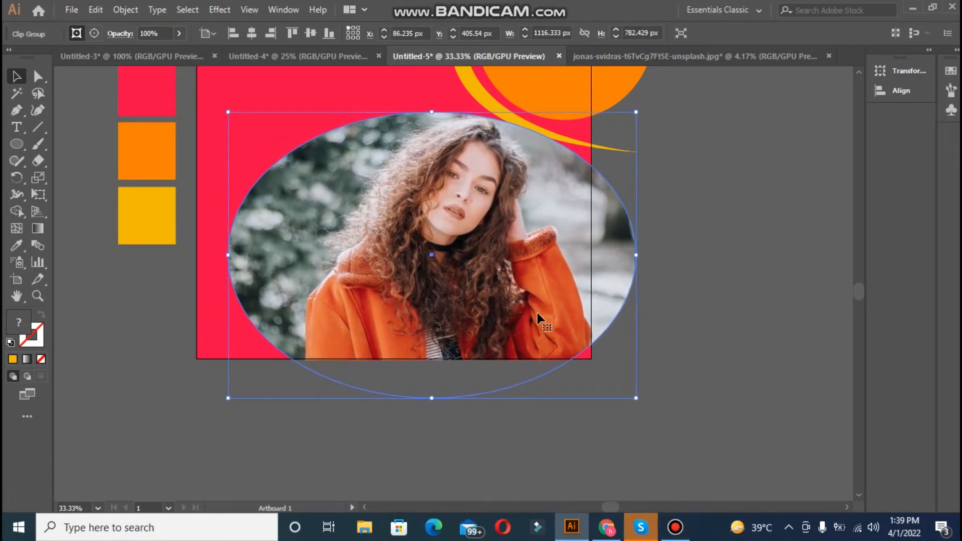
pyautogui.press('Down')
pyautogui.press('Right')
pyautogui.press('Right')
pyautogui.press('Right')
pyautogui.press('Right')
pyautogui.press('Right')
pyautogui.press('Right')
pyautogui.press('Right')
pyautogui.press('Right')
pyautogui.press('Right')
pyautogui.press('Right')
pyautogui.press('Right')
pyautogui.press('Right')
pyautogui.press('Right')
pyautogui.press('Right')
pyautogui.press('Right')
pyautogui.press('Right')
pyautogui.press('Right')
pyautogui.press('Right')
pyautogui.press('Right')
pyautogui.press('Right')
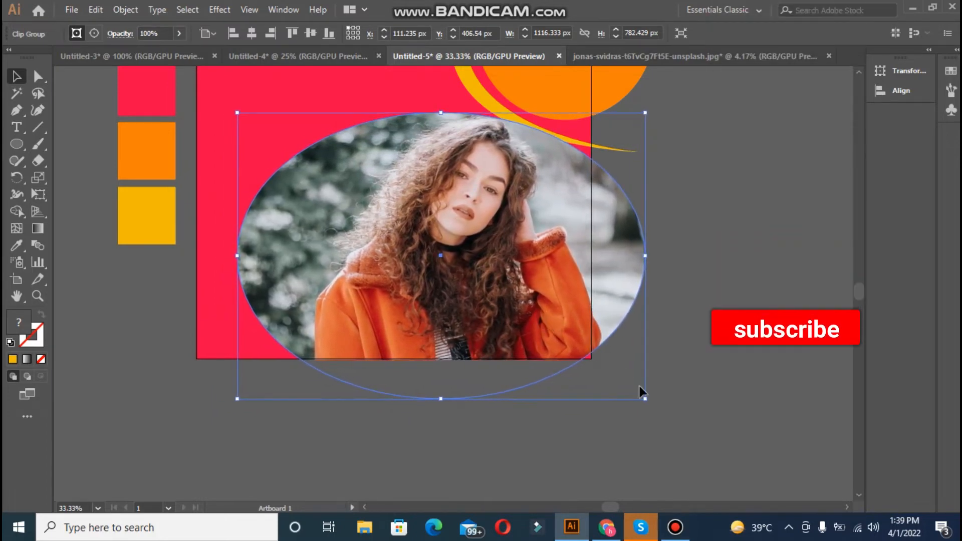
# Step: Enlarge the clipped portrait to about 1180 × 827 px and fit its flat bottom edge to the artboard's lower edge
pyautogui.moveTo(647, 398); pyautogui.dragTo(650, 402)
pyautogui.moveTo(498, 287); pyautogui.dragTo(491, 279)
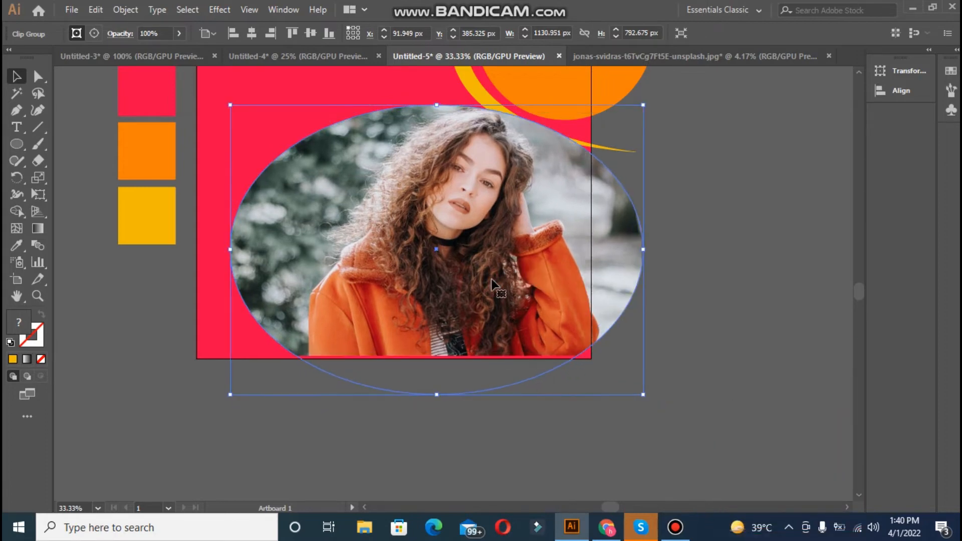
pyautogui.moveTo(434, 396); pyautogui.dragTo(433, 405)
pyautogui.moveTo(408, 348); pyautogui.dragTo(408, 346)
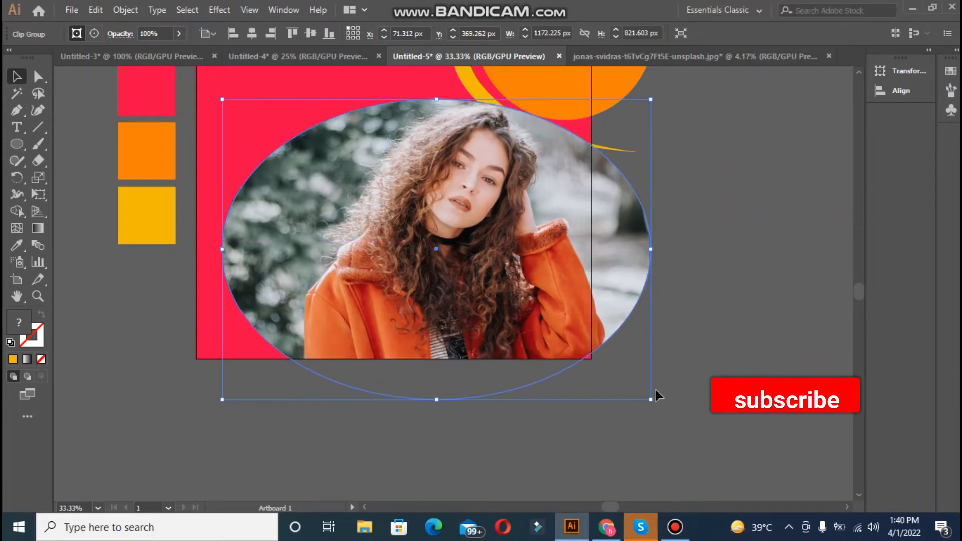
pyautogui.moveTo(651, 401); pyautogui.dragTo(654, 402)
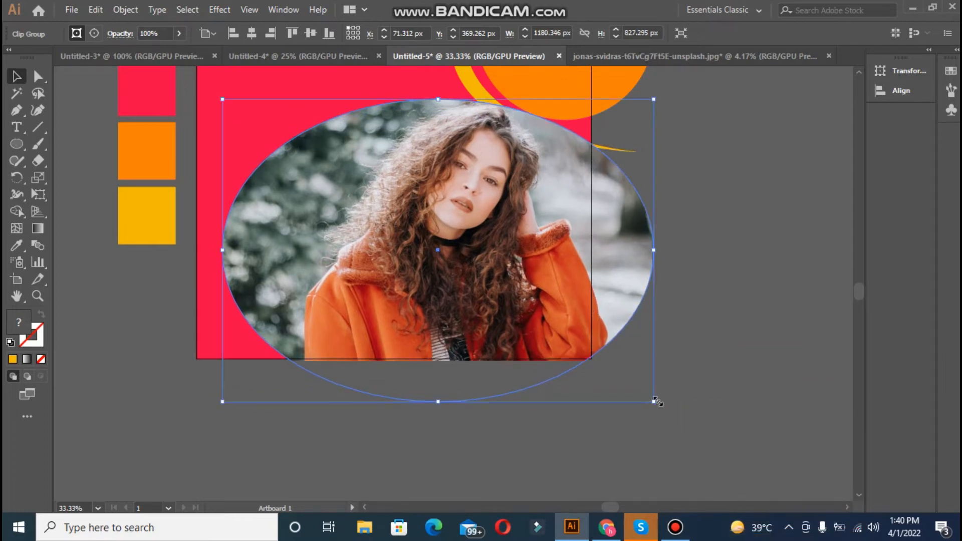
pyautogui.click(701, 361)
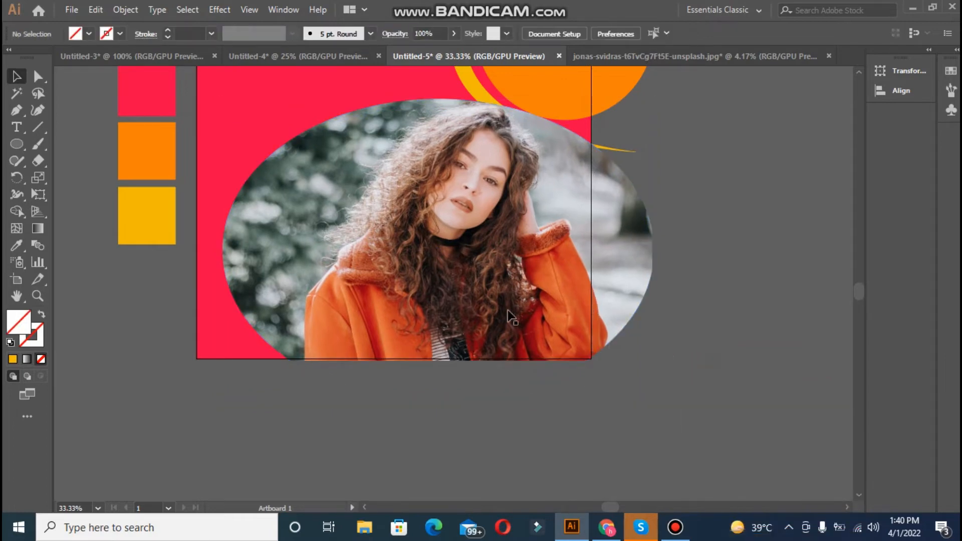
# Step: Shift the clipped portrait up and left and enlarge it to about 1221 × 856 px
pyautogui.moveTo(512, 316); pyautogui.dragTo(503, 313)
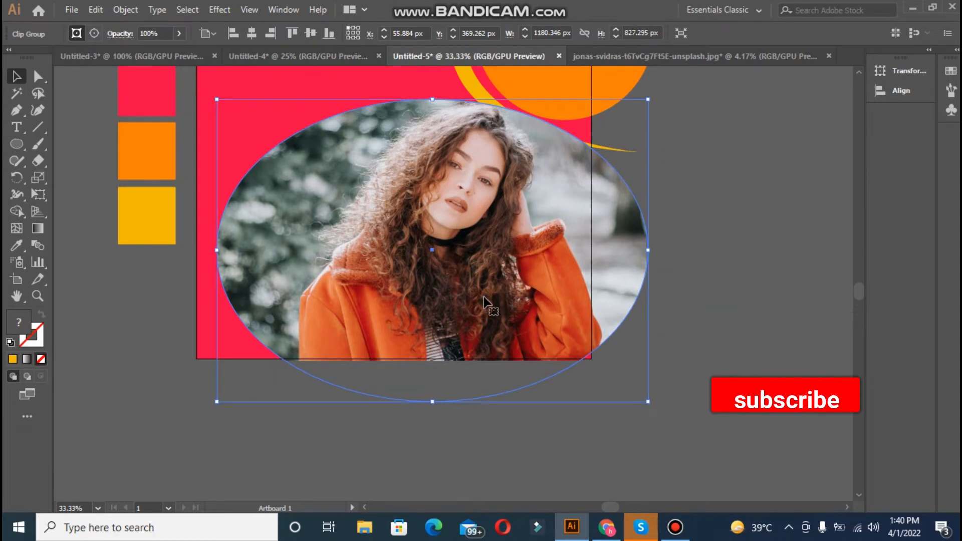
pyautogui.moveTo(484, 297); pyautogui.dragTo(474, 291)
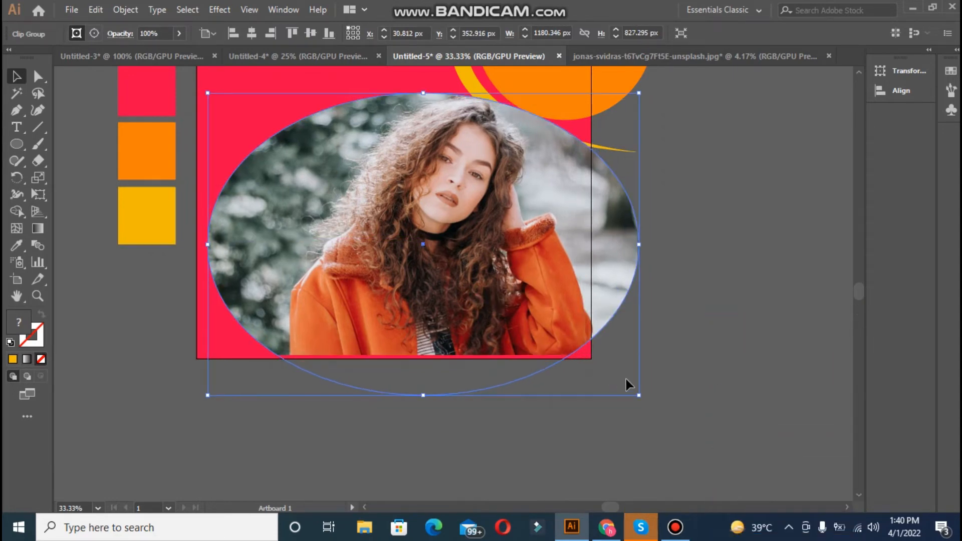
pyautogui.moveTo(639, 396); pyautogui.dragTo(653, 405)
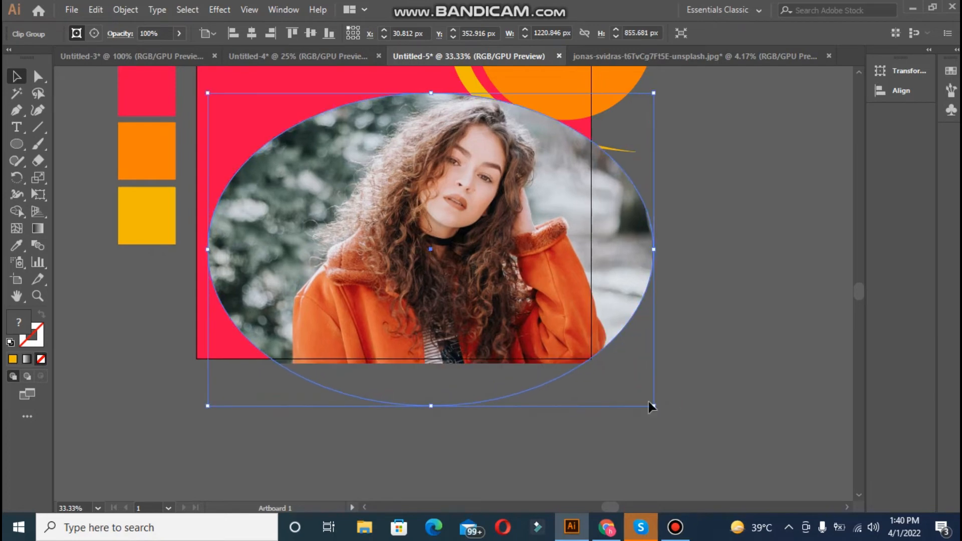
pyautogui.moveTo(502, 299); pyautogui.dragTo(497, 294)
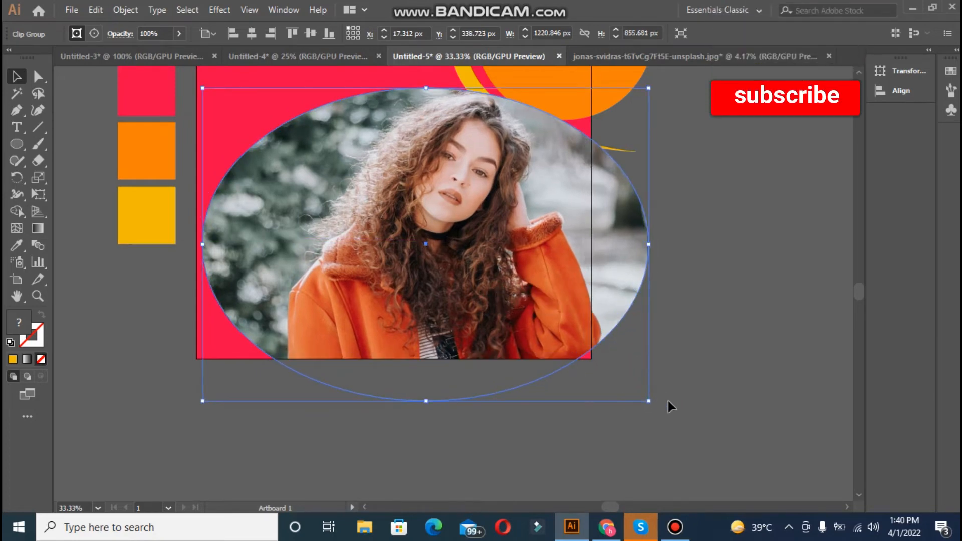
# Step: Enlarge the clipped portrait to about 1274 × 893 px and align it with the artboard's left and bottom edges
pyautogui.moveTo(648, 402); pyautogui.dragTo(653, 404)
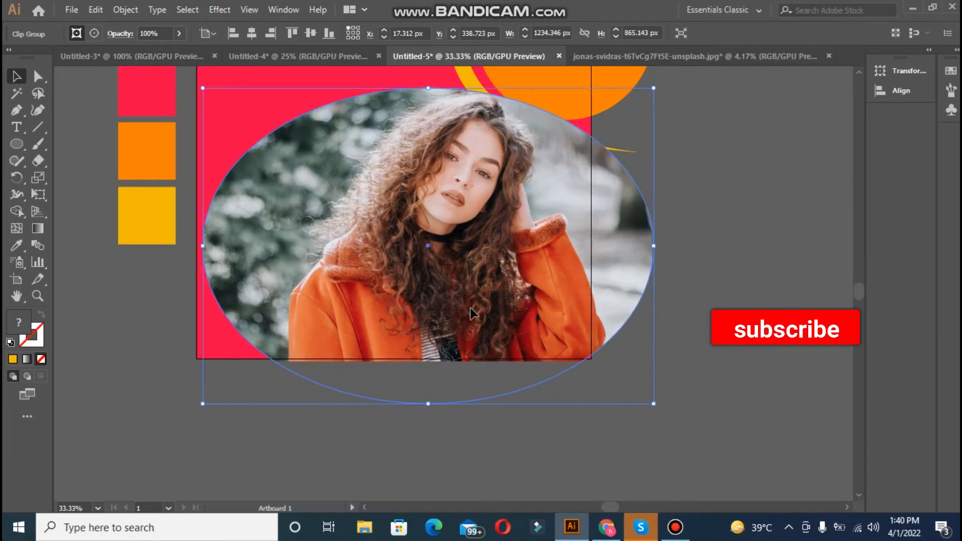
pyautogui.moveTo(470, 308); pyautogui.dragTo(470, 303)
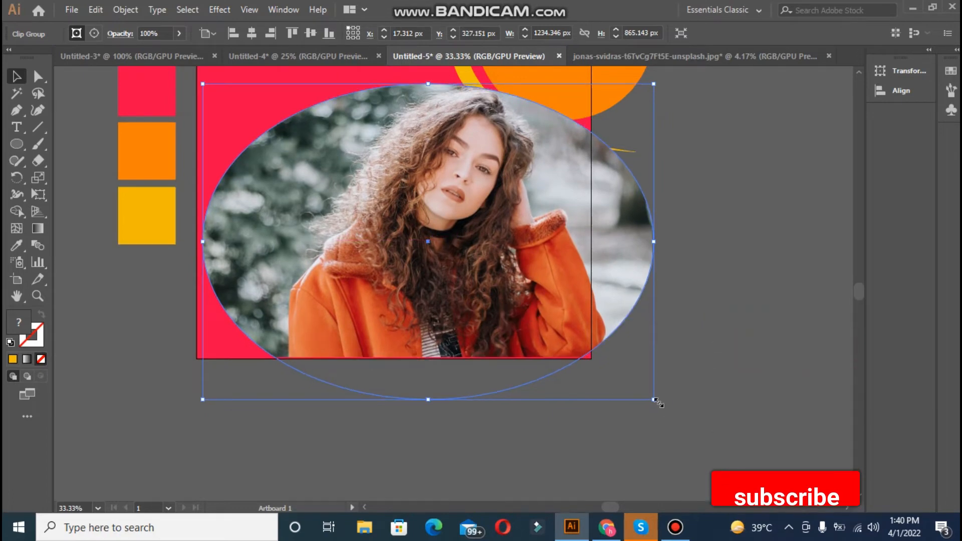
pyautogui.moveTo(655, 400); pyautogui.dragTo(669, 410)
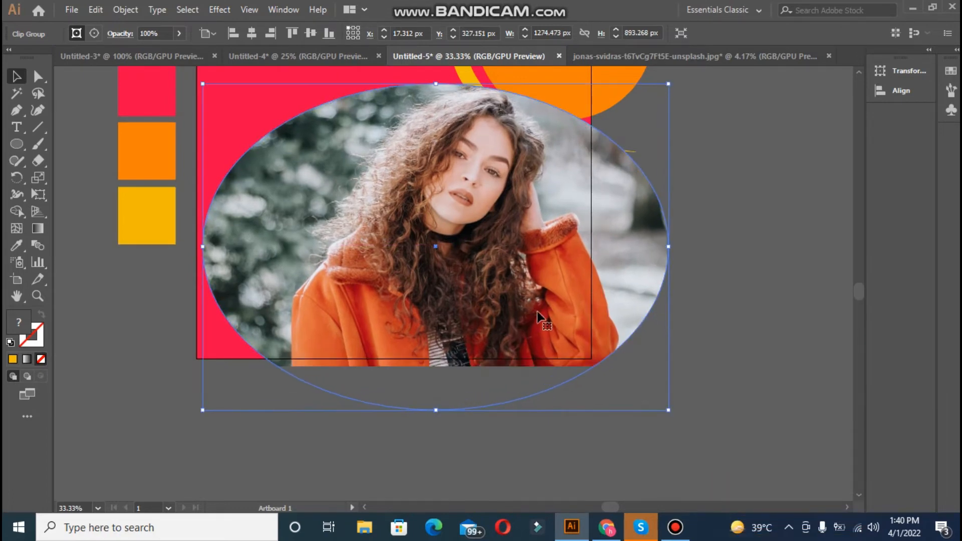
pyautogui.moveTo(537, 311); pyautogui.dragTo(532, 306)
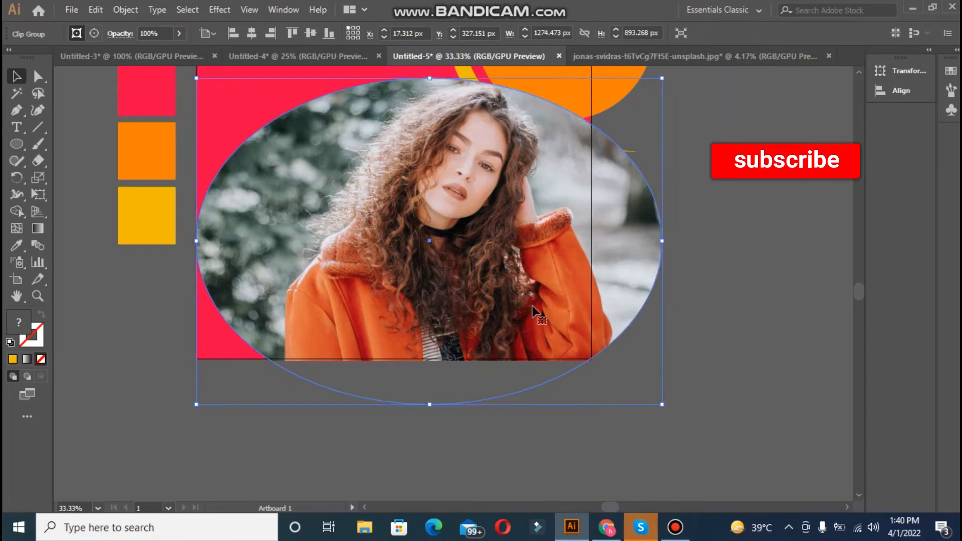
# Step: Shift the clipped portrait slightly right to about X 23 px, Y 312 px and deselect it
pyautogui.click(726, 292)
pyautogui.hotkey('ctrl', '-')
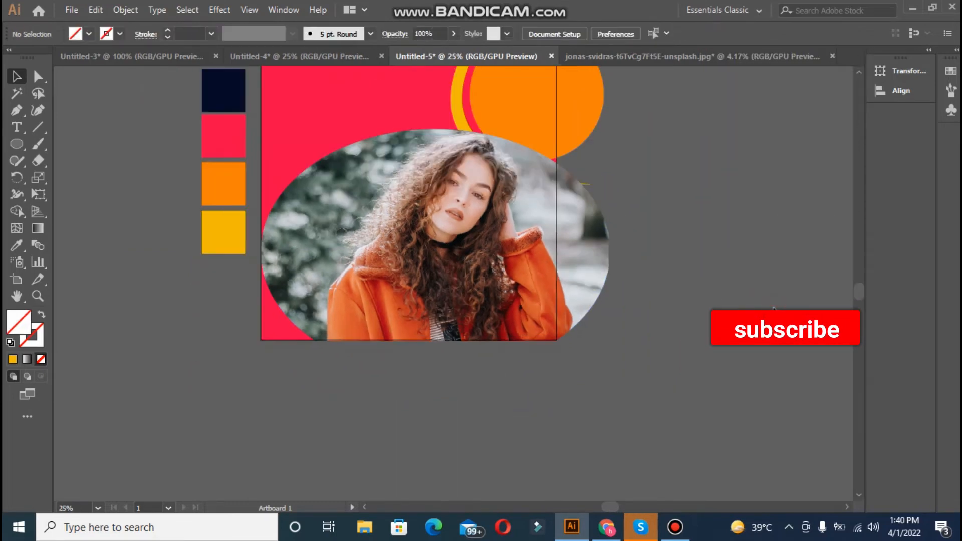
pyautogui.moveTo(521, 261); pyautogui.dragTo(524, 257)
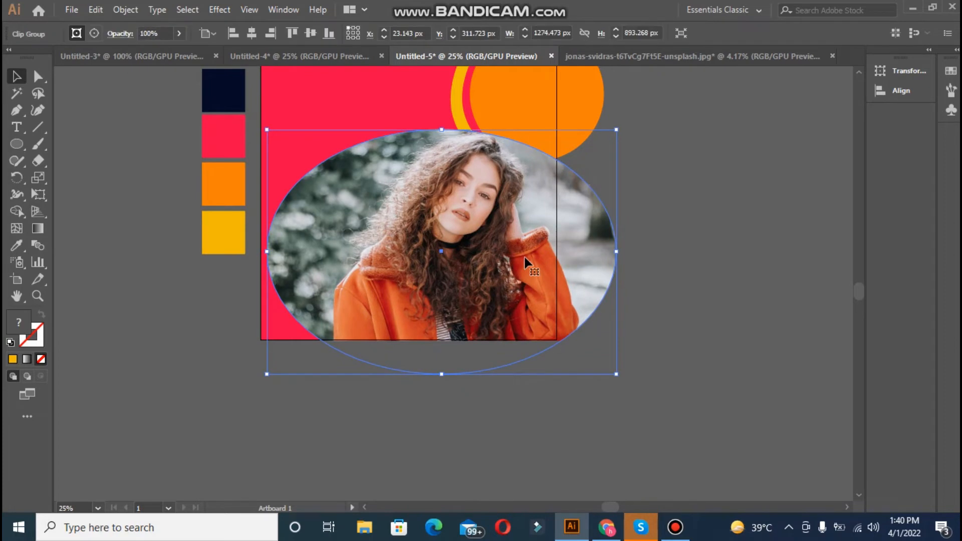
pyautogui.click(666, 318)
# Step: Draw a circle over the portrait's upper-left edge and fill it with the sampled navy swatch color
pyautogui.moveTo(862, 297); pyautogui.dragTo(859, 293)
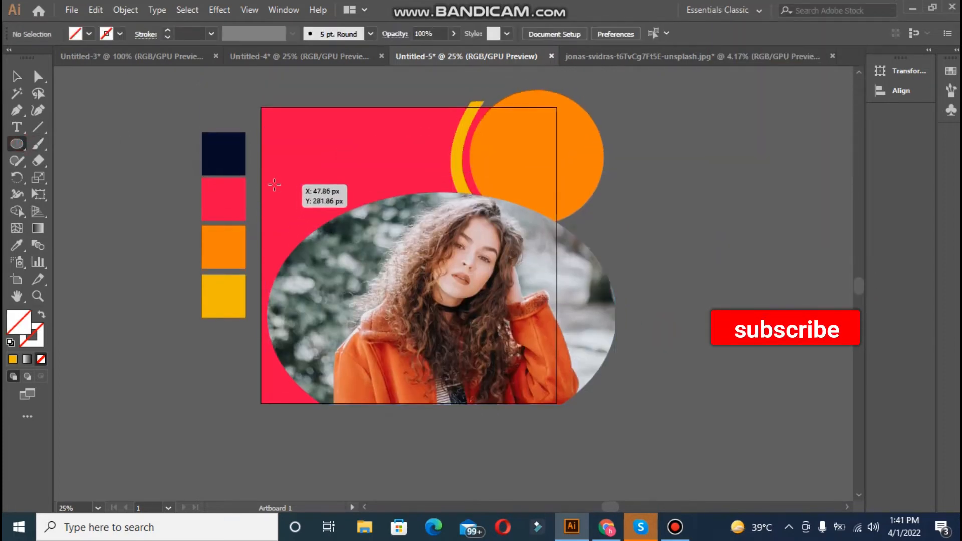
pyautogui.moveTo(267, 186); pyautogui.dragTo(363, 266)
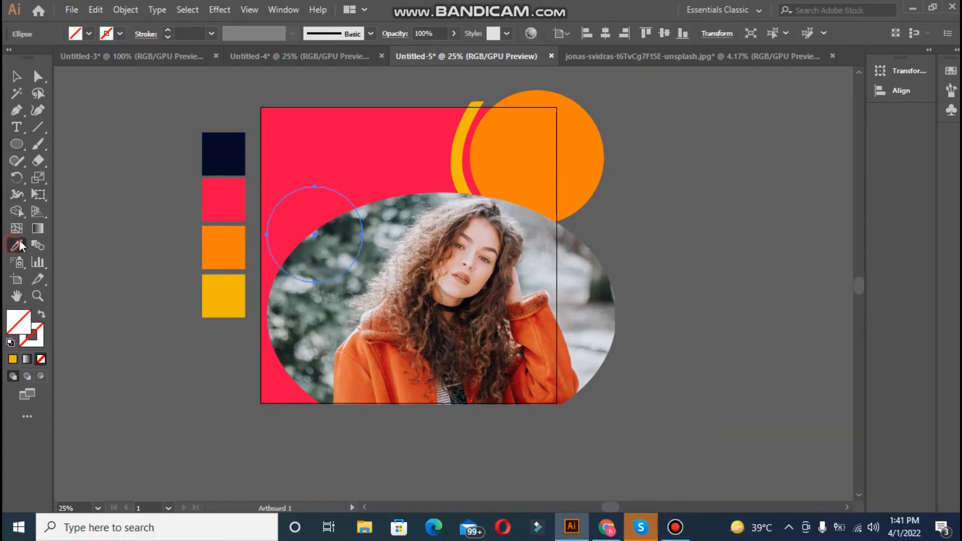
pyautogui.click(203, 150)
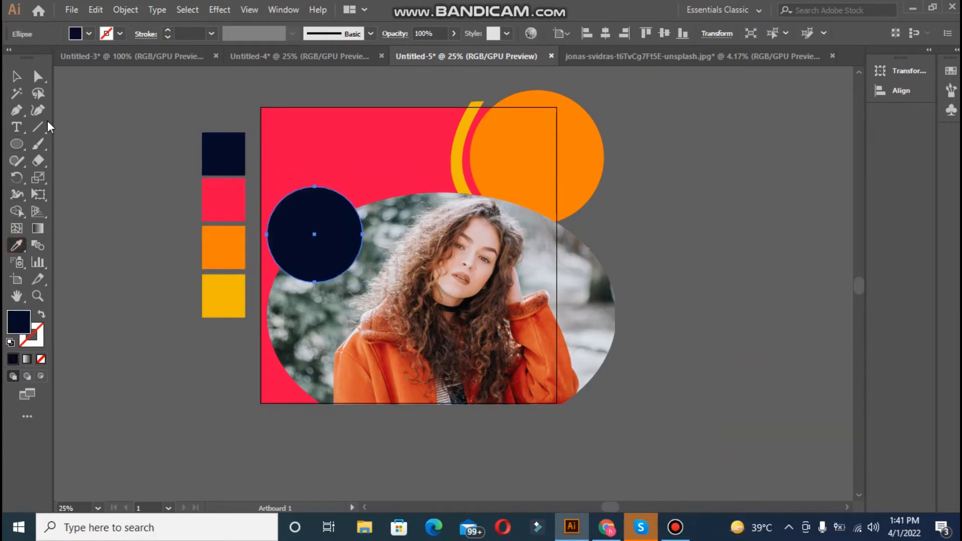
# Step: Add the three-line text "upto 50% off" in the empty area beside the color swatches and enlarge it to 57 pt
pyautogui.click(70, 164)
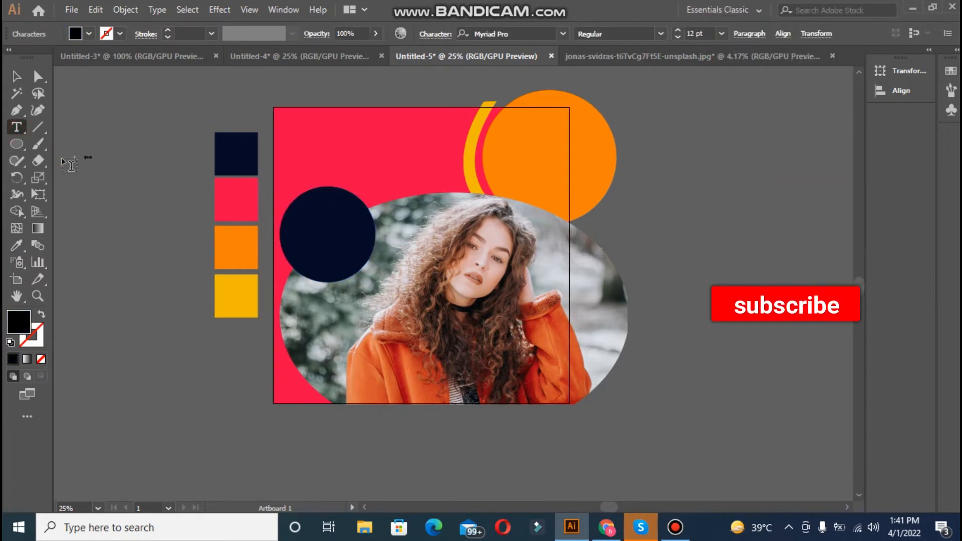
pyautogui.press('Escape')
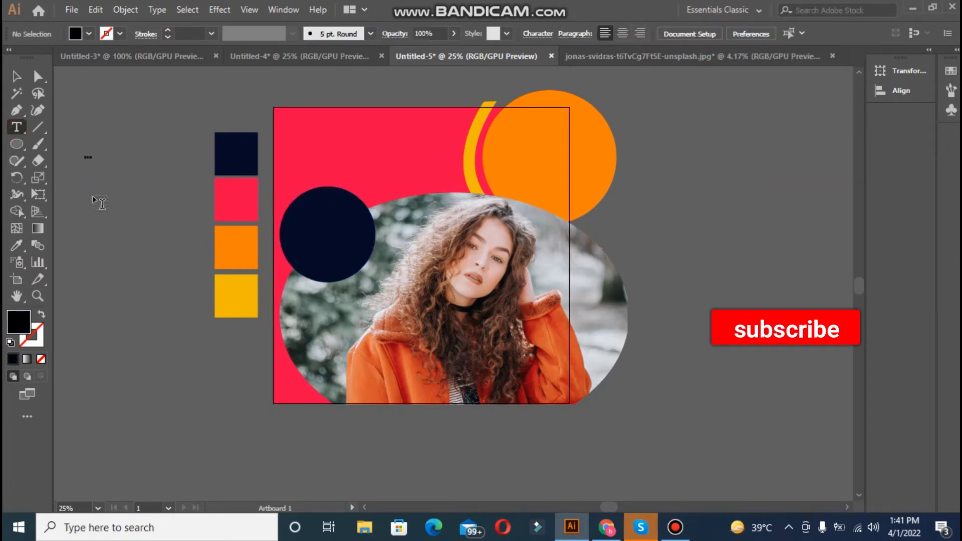
pyautogui.click(93, 197)
pyautogui.write('Lor')
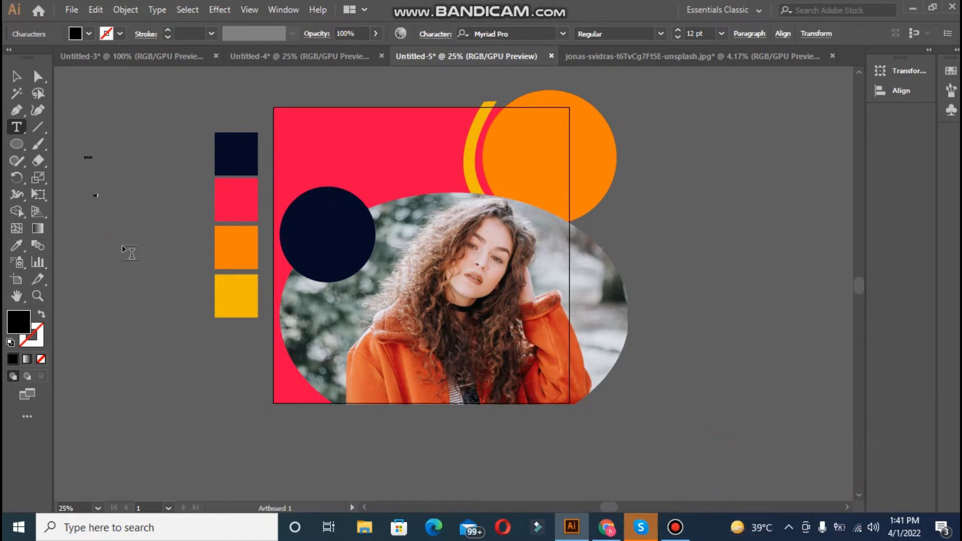
pyautogui.write('em')
pyautogui.press('Escape')
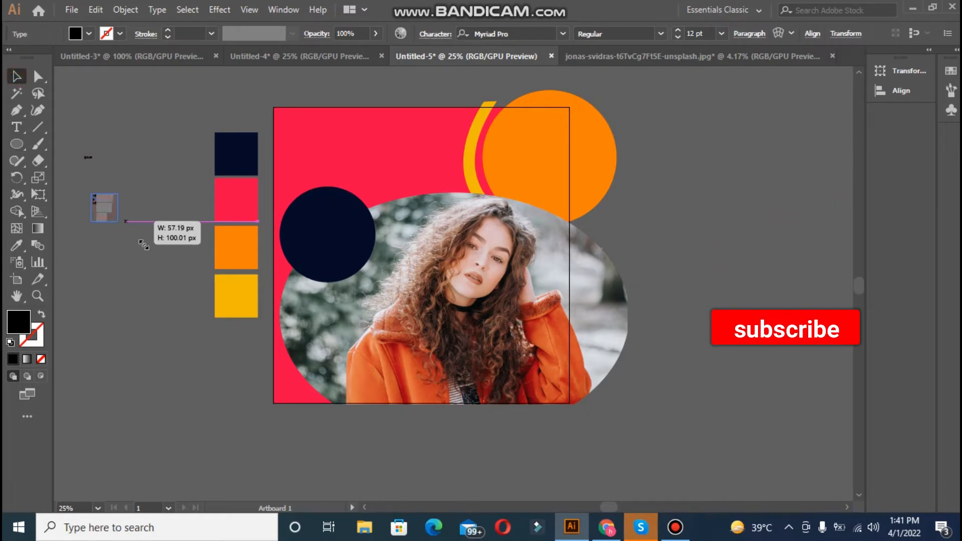
pyautogui.moveTo(143, 245); pyautogui.dragTo(133, 248)
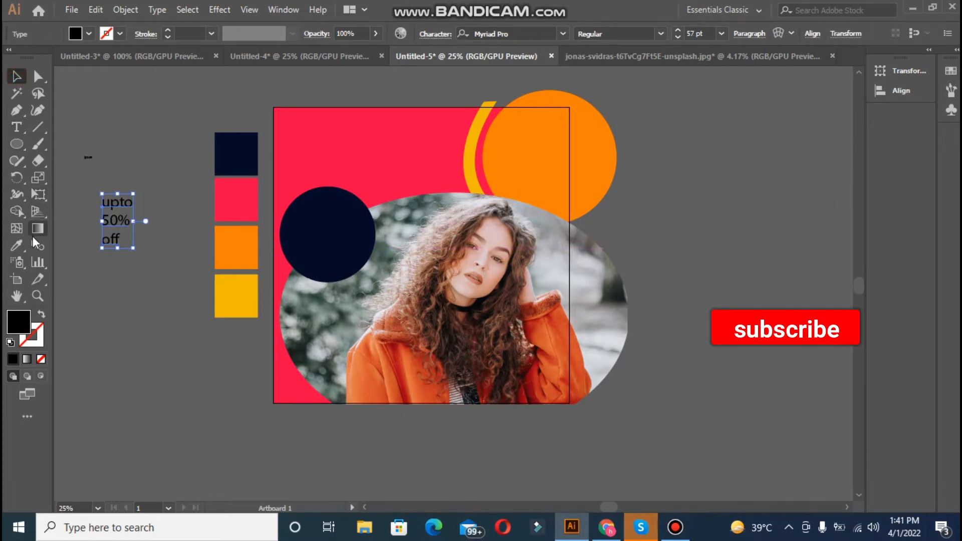
pyautogui.click(121, 241)
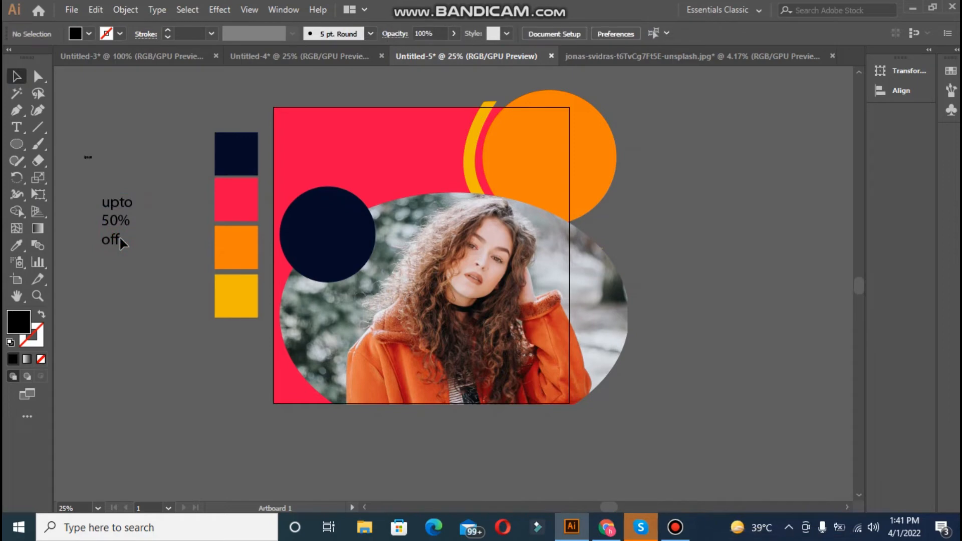
# Step: Rewrite the three-line discount text in capitals as "UPTO 50% OFF"
pyautogui.click(118, 239)
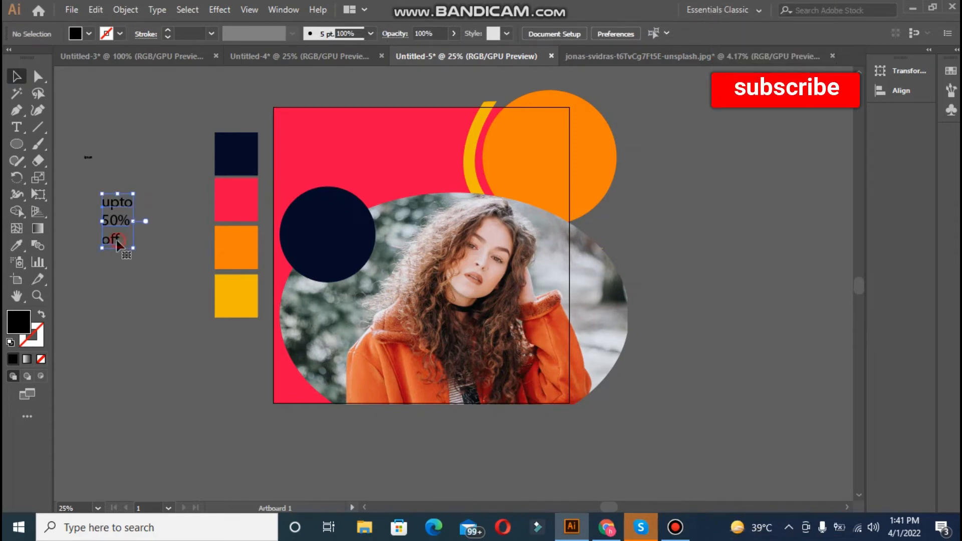
pyautogui.doubleClick(119, 240)
pyautogui.press('BackSpace')
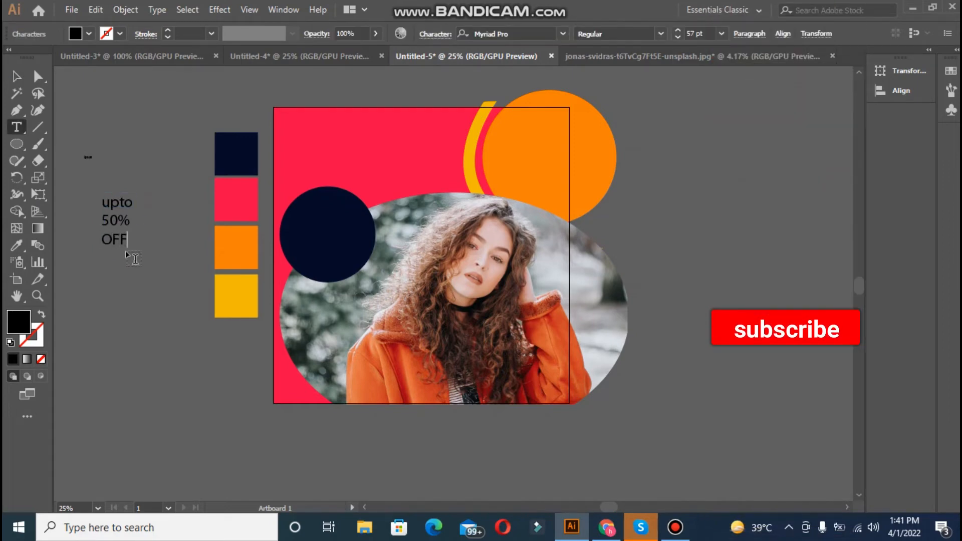
pyautogui.press('BackSpace')
pyautogui.press('BackSpace')
pyautogui.press('BackSpace')
pyautogui.press('BackSpace')
pyautogui.write('UPO\\')
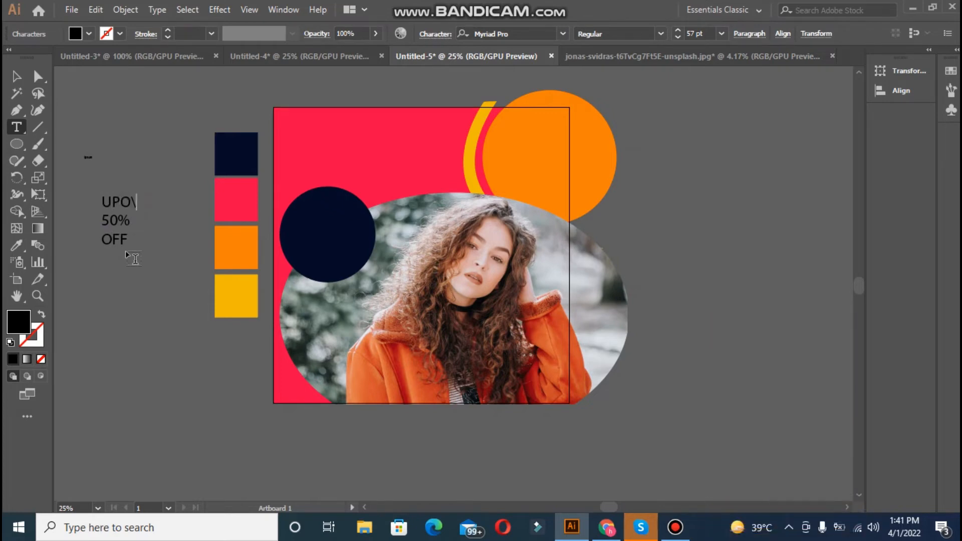
pyautogui.press('BackSpace')
pyautogui.press('BackSpace')
pyautogui.write('TO')
pyautogui.click(18, 81)
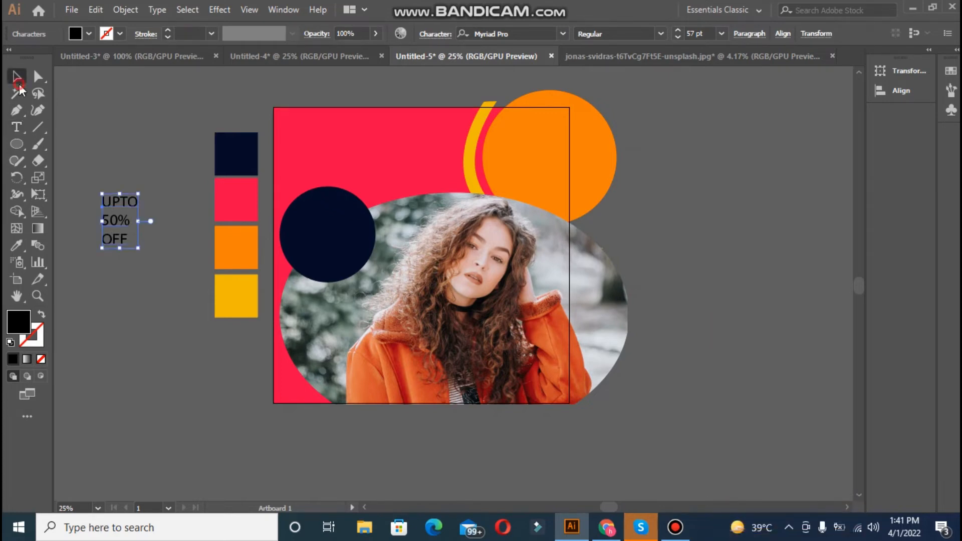
# Step: Center-align the "UPTO 50% OFF" text, set it to Bold and fill it with the sampled yellow swatch color
pyautogui.click(749, 33)
pyautogui.click(638, 62)
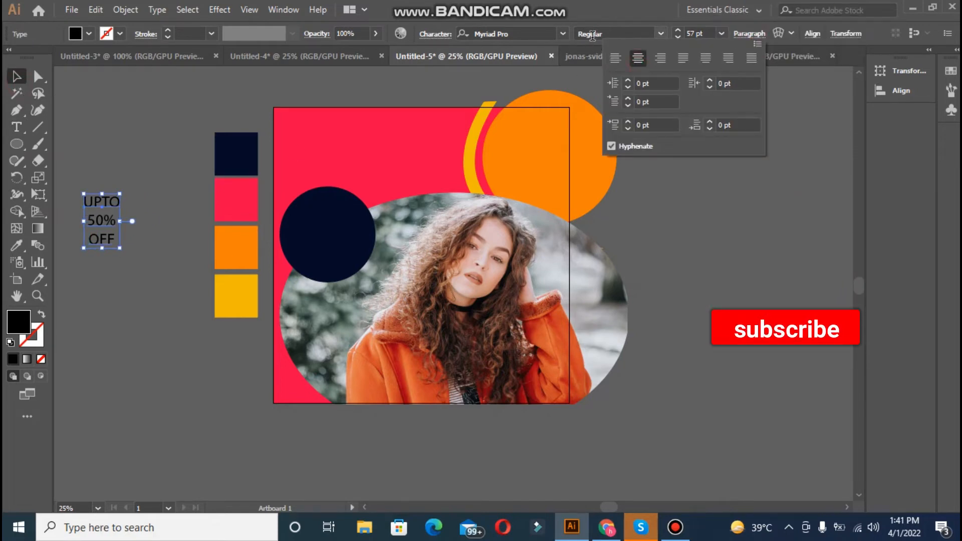
pyautogui.click(662, 35)
pyautogui.click(604, 173)
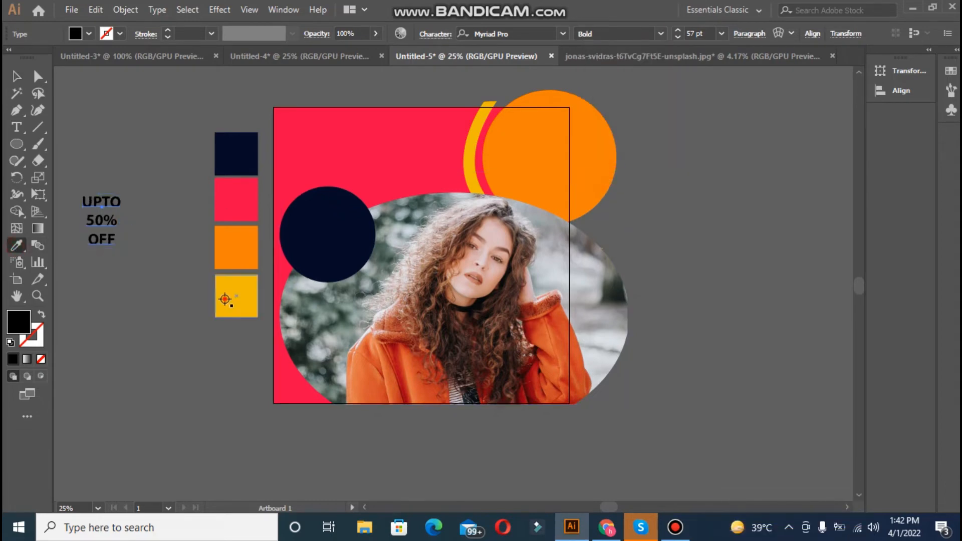
pyautogui.click(16, 76)
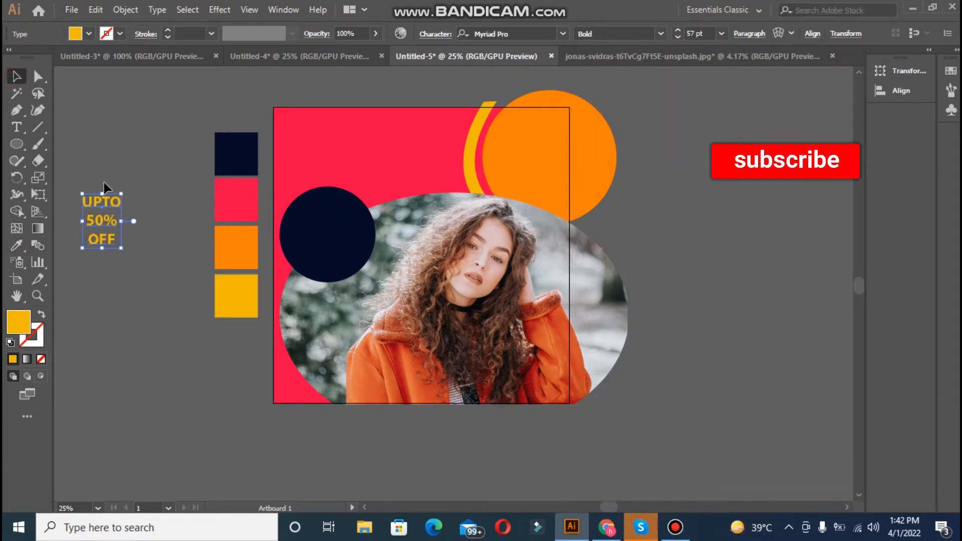
# Step: Move the "UPTO 50% OFF" text onto the navy circle, enlarge it to about 77.56 pt and center it there
pyautogui.moveTo(98, 202); pyautogui.dragTo(328, 222)
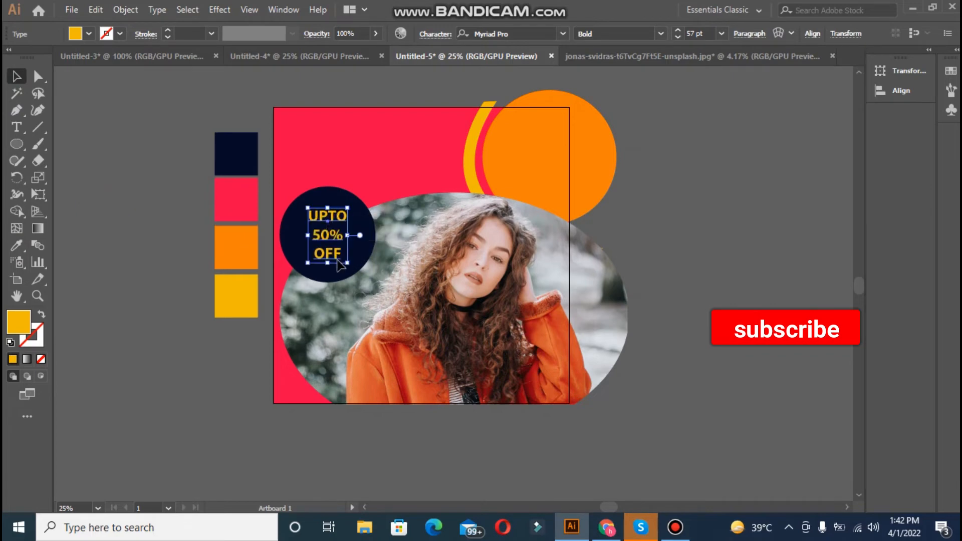
pyautogui.moveTo(346, 263); pyautogui.dragTo(361, 282)
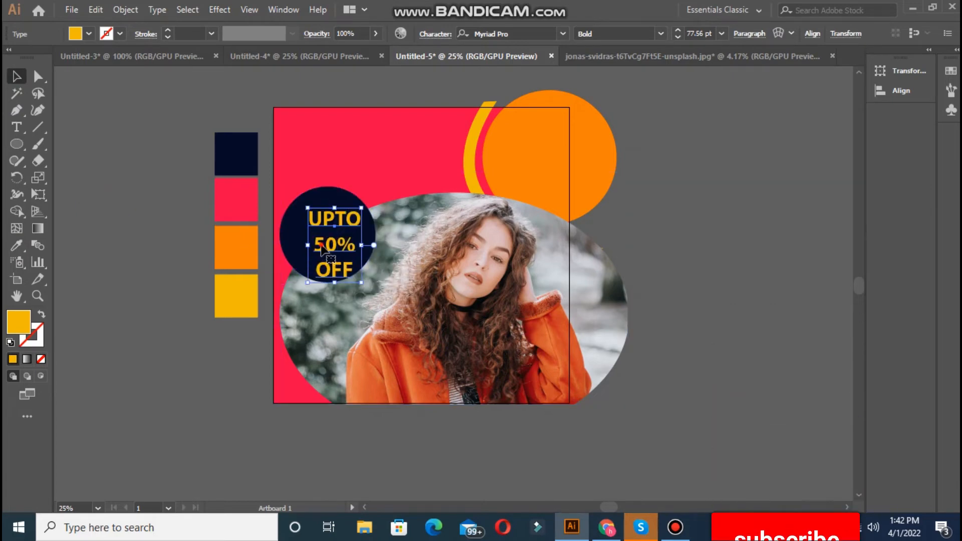
pyautogui.moveTo(321, 253); pyautogui.dragTo(314, 236)
pyautogui.click(662, 182)
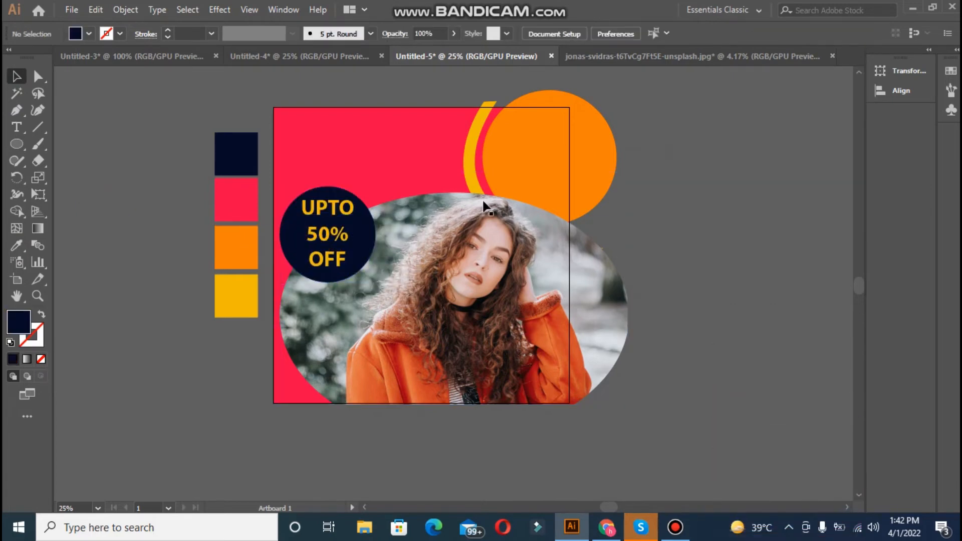
# Step: Add the text "SALE", enlarge it to about 99.28 pt and place it on the orange circle
pyautogui.click(17, 126)
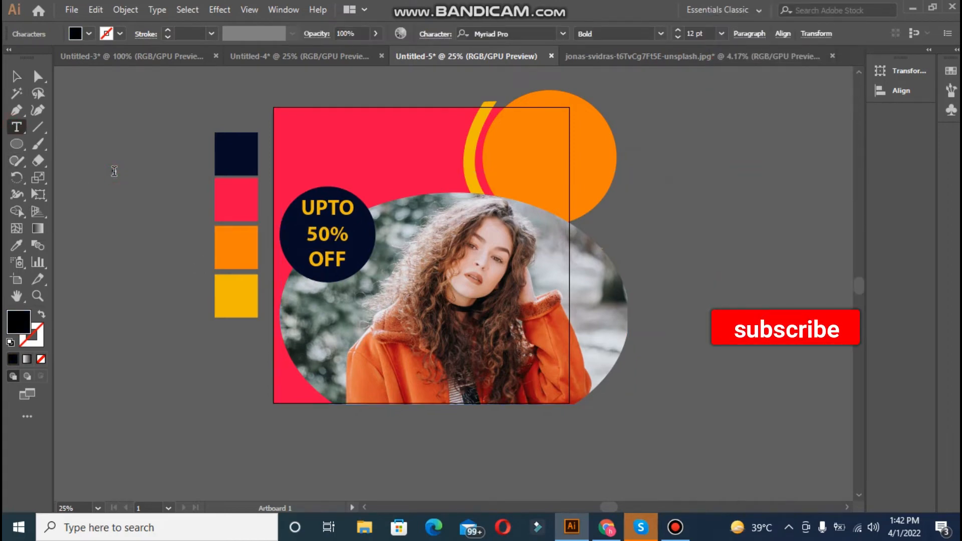
pyautogui.press('v')
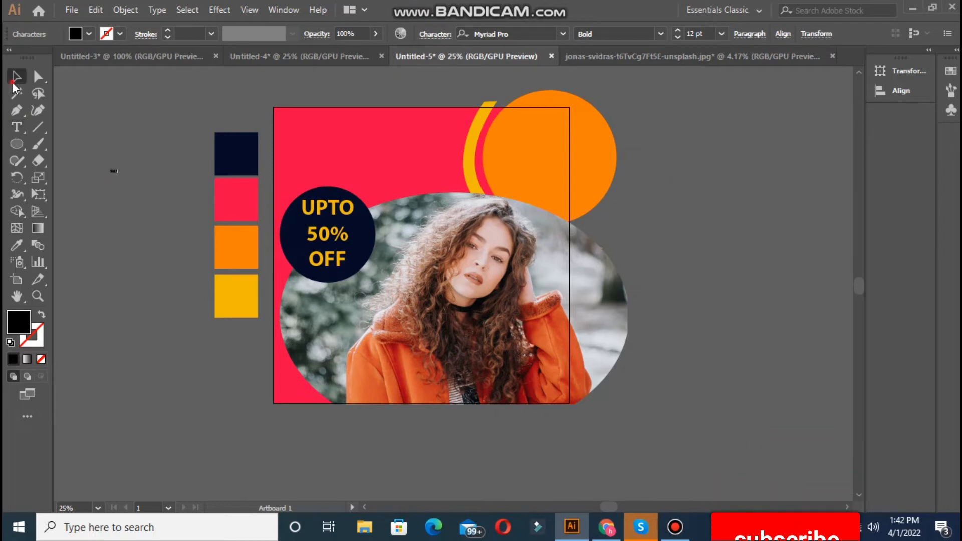
pyautogui.click(115, 172)
pyautogui.moveTo(145, 204); pyautogui.dragTo(508, 156)
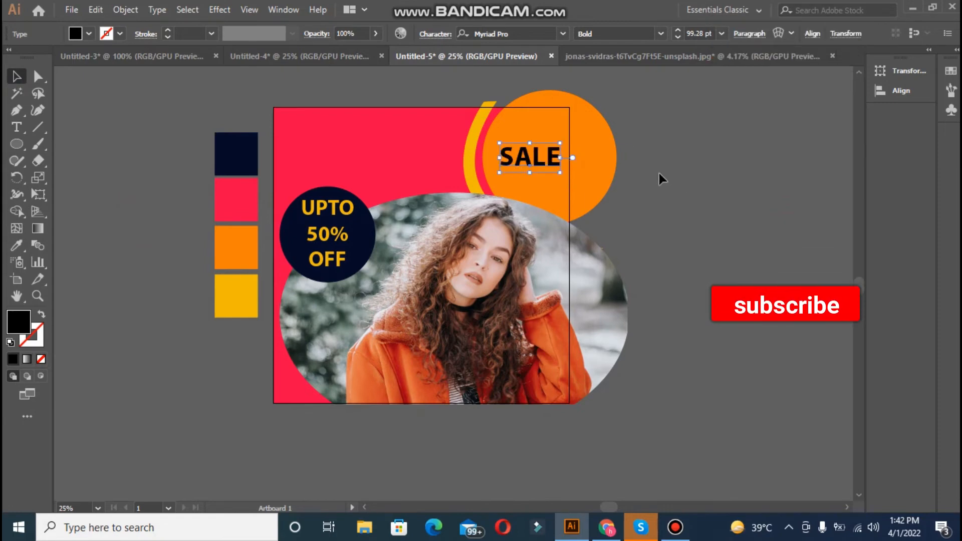
# Step: Try the Alora and Caprica Script Personal Use fonts on the "SALE" text
pyautogui.click(561, 34)
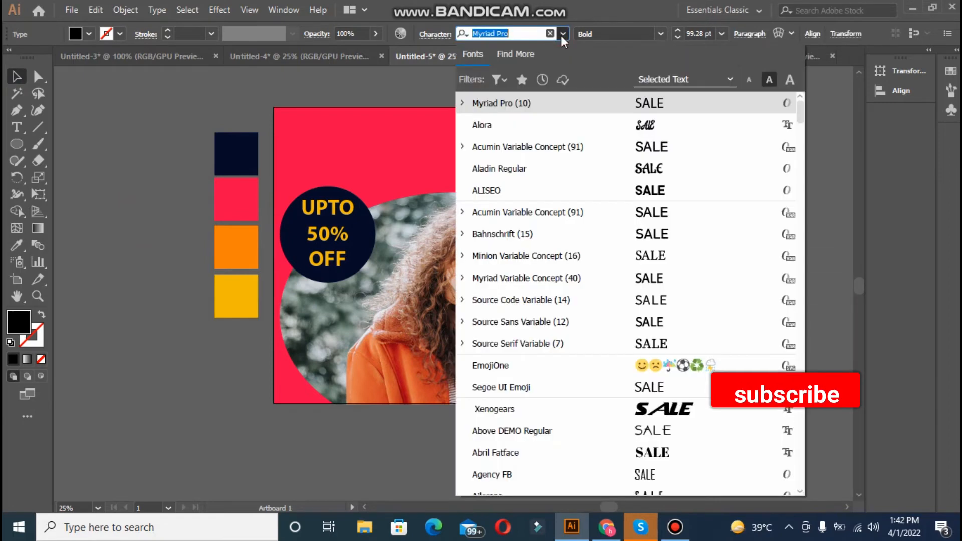
pyautogui.click(590, 124)
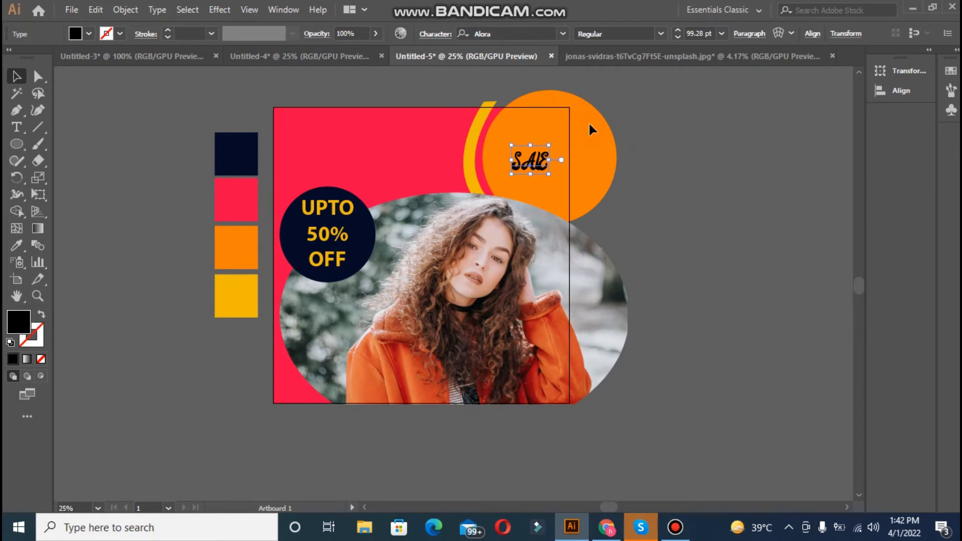
pyautogui.click(562, 33)
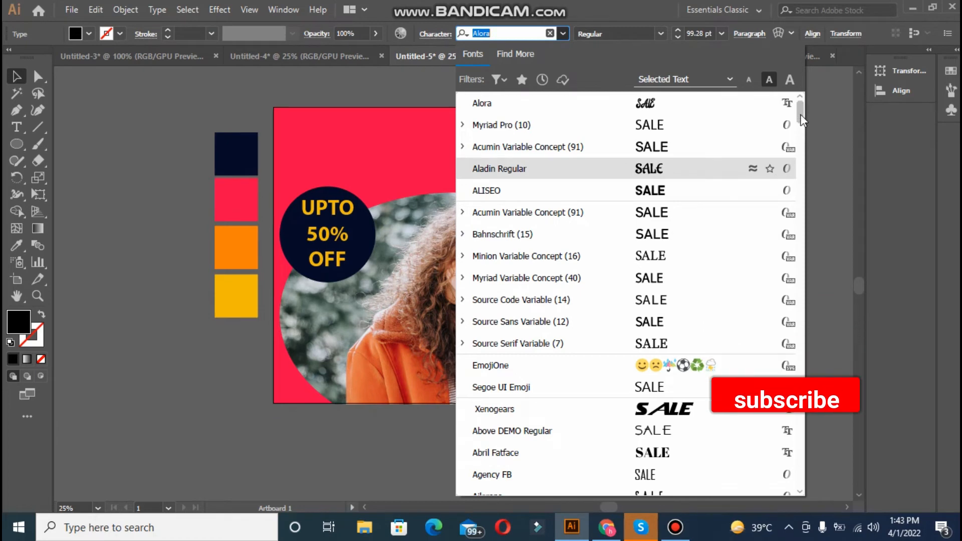
pyautogui.scroll(-1, 801, 116)
pyautogui.moveTo(801, 117); pyautogui.dragTo(806, 215)
pyautogui.click(618, 205)
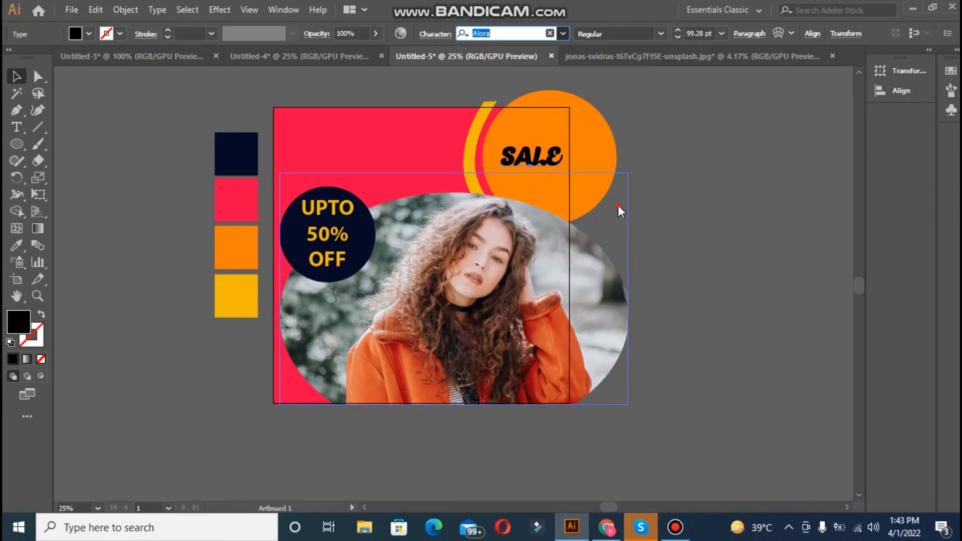
pyautogui.click(657, 36)
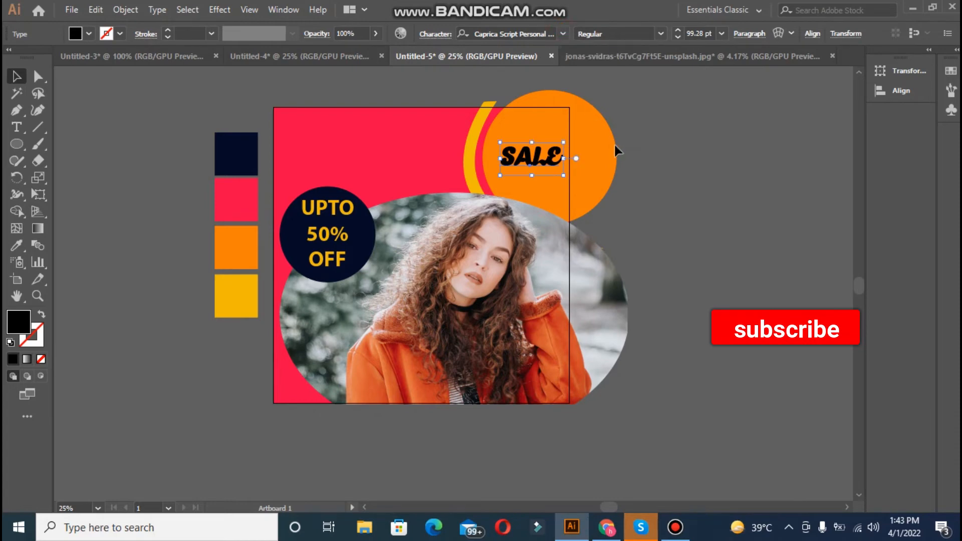
# Step: Set the "SALE" text in the Aladin Regular font and enlarge it to about 118.75 pt
pyautogui.click(563, 34)
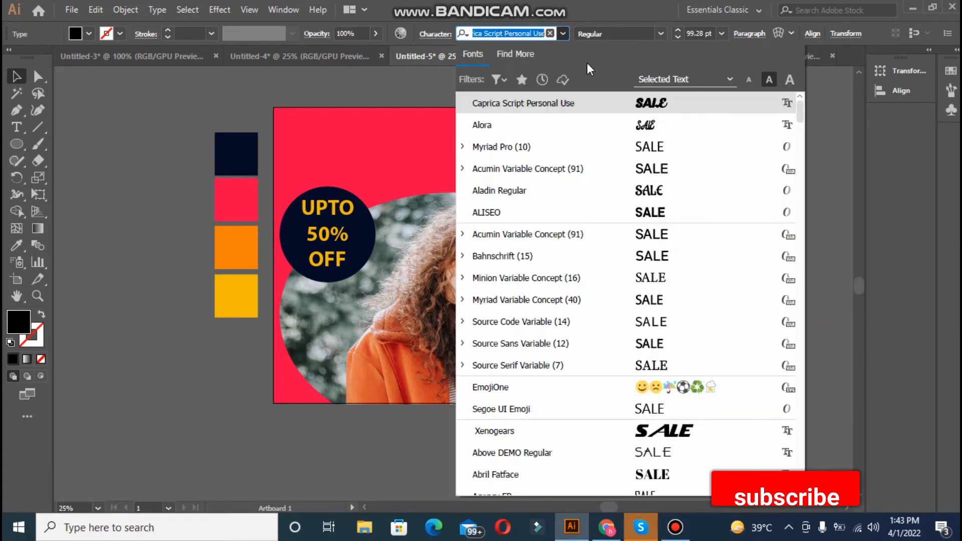
pyautogui.moveTo(802, 118); pyautogui.dragTo(808, 137)
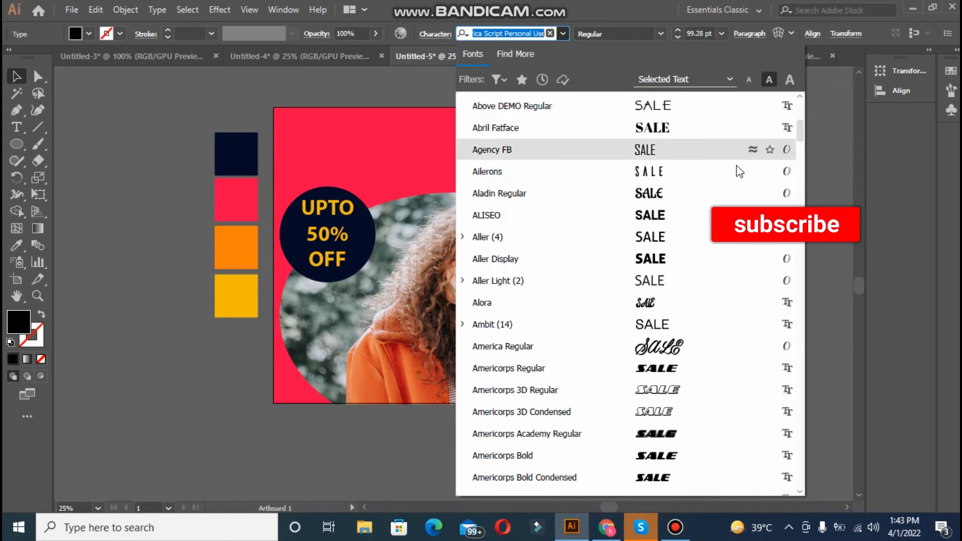
pyautogui.click(711, 192)
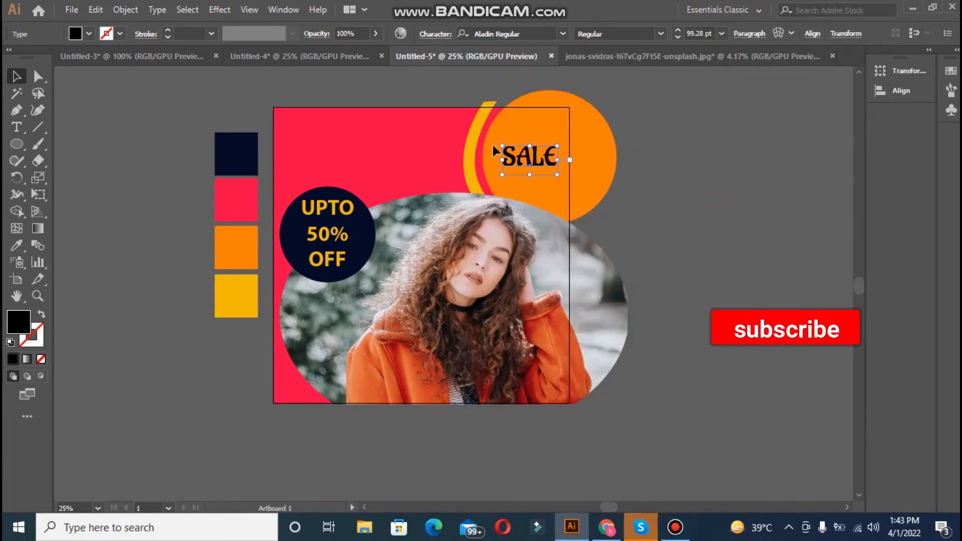
pyautogui.moveTo(494, 146); pyautogui.dragTo(493, 133)
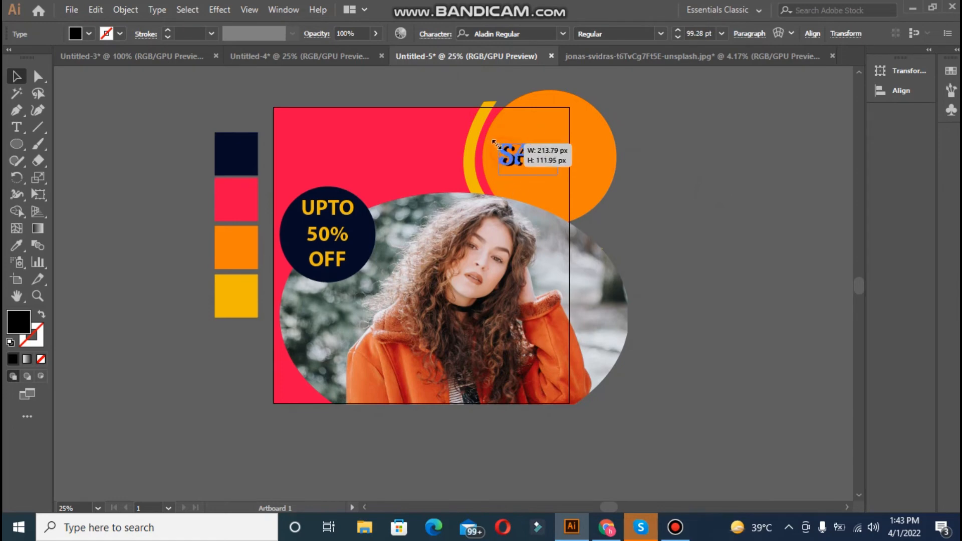
# Step: Fill the "SALE" text with off-white F7F7F7, nudge it slightly right within the orange circle and deselect it
pyautogui.doubleClick(20, 322)
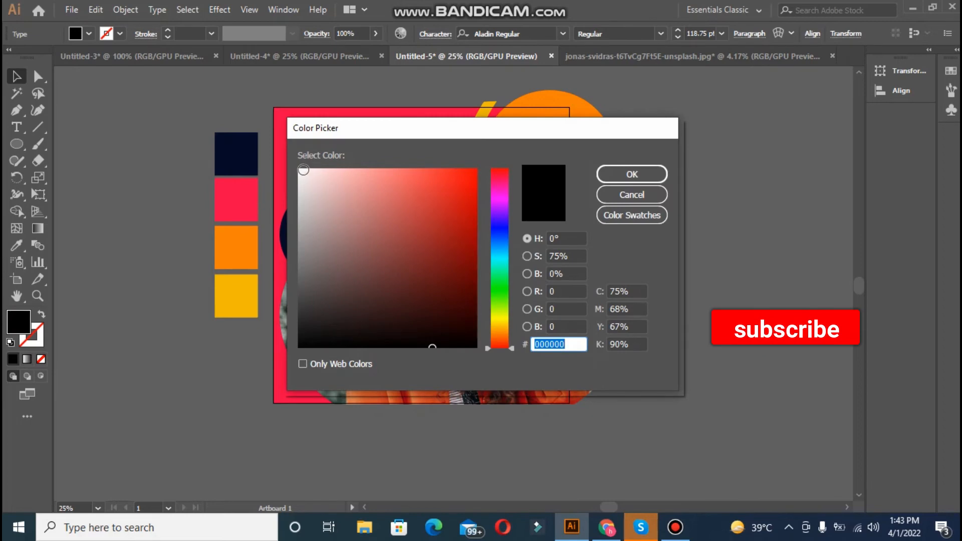
pyautogui.click(299, 174)
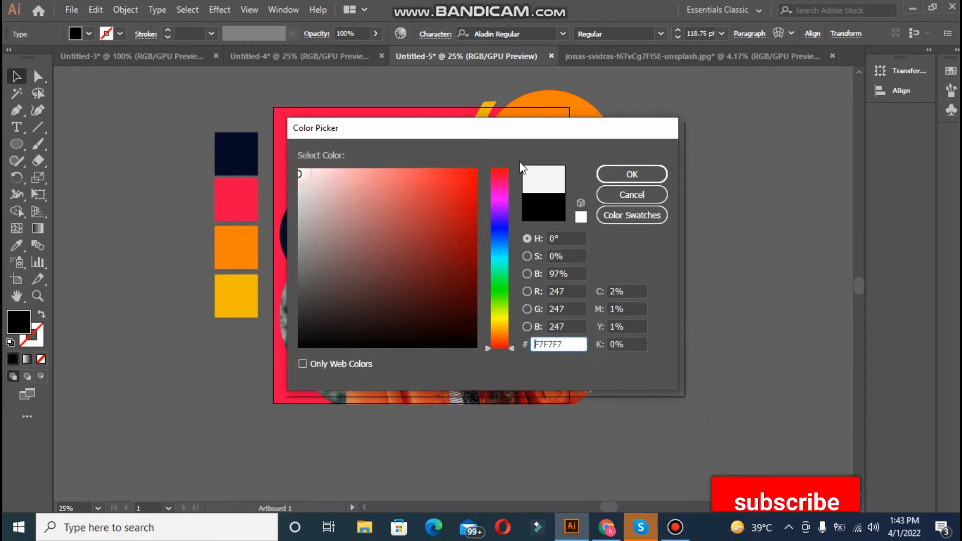
pyautogui.click(627, 174)
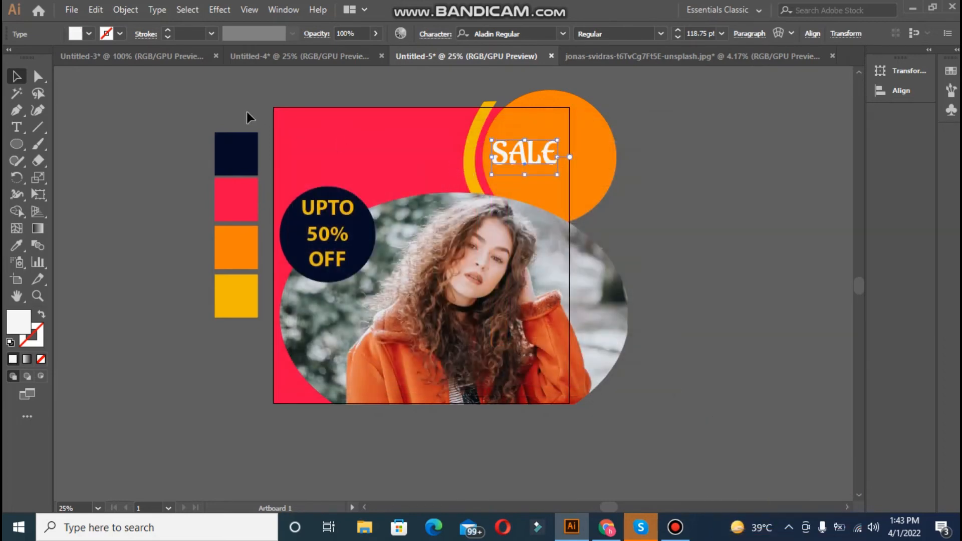
pyautogui.click(111, 122)
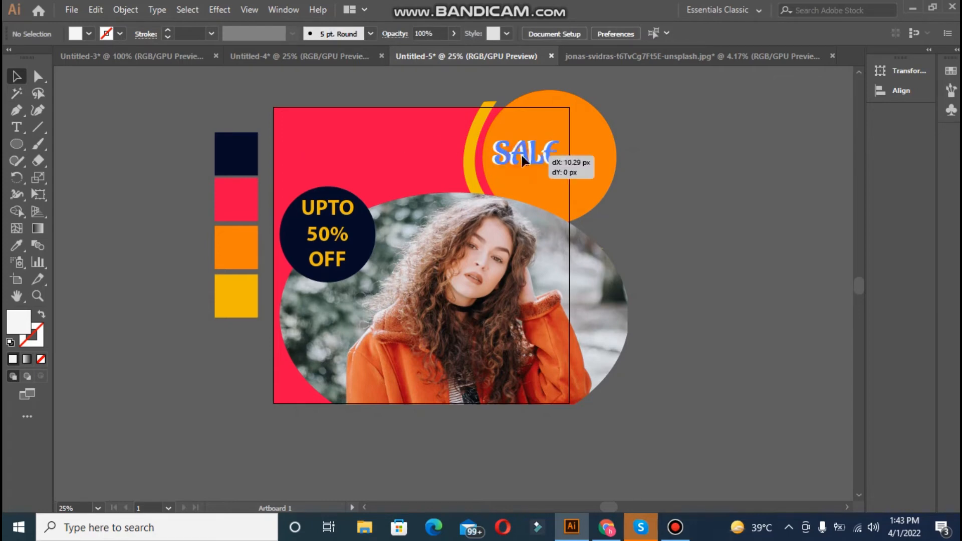
pyautogui.moveTo(521, 156); pyautogui.dragTo(522, 155)
pyautogui.click(147, 173)
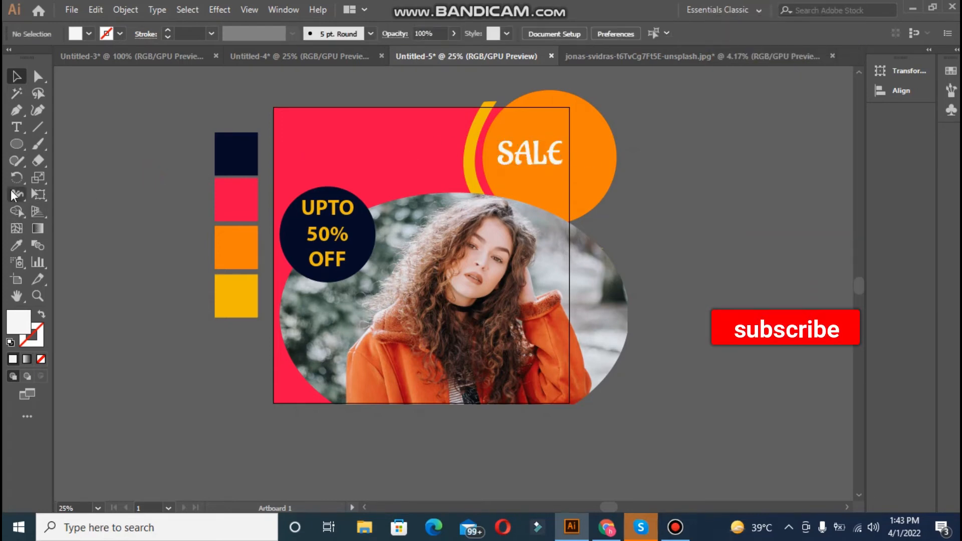
# Step: Add the left-aligned two-line text "SPECIAL CCOLLECTION" over the upper part of the red square, enlarged to about 109.1 pt
pyautogui.click(13, 129)
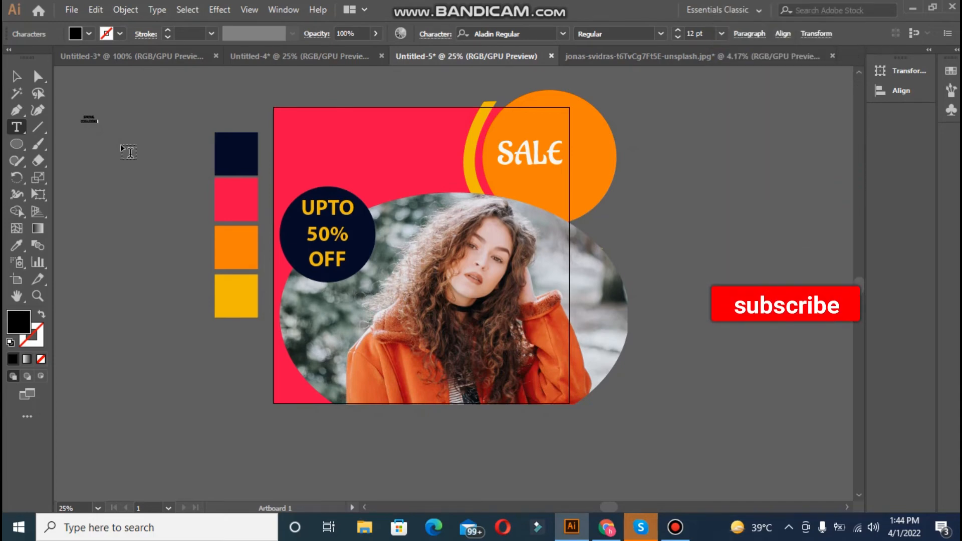
pyautogui.click(24, 77)
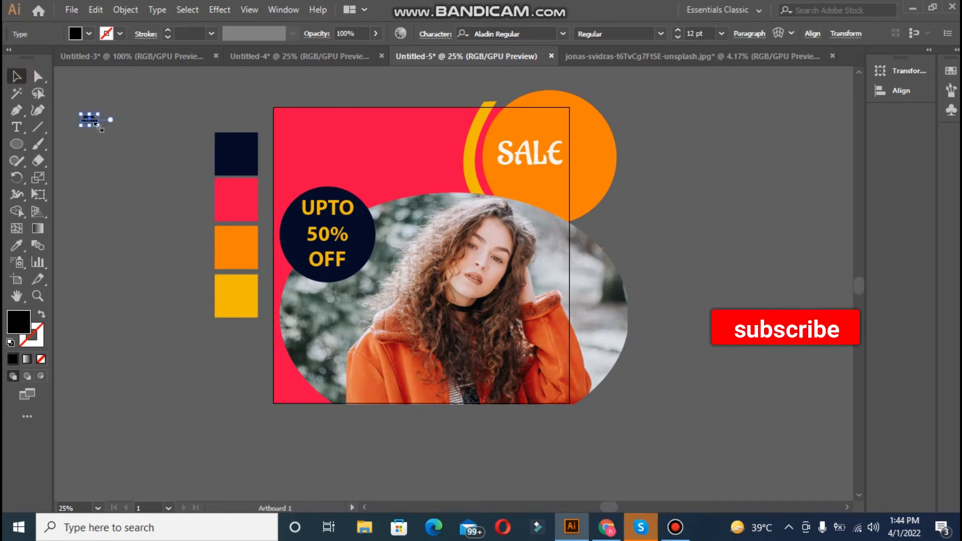
pyautogui.moveTo(98, 126); pyautogui.dragTo(177, 167)
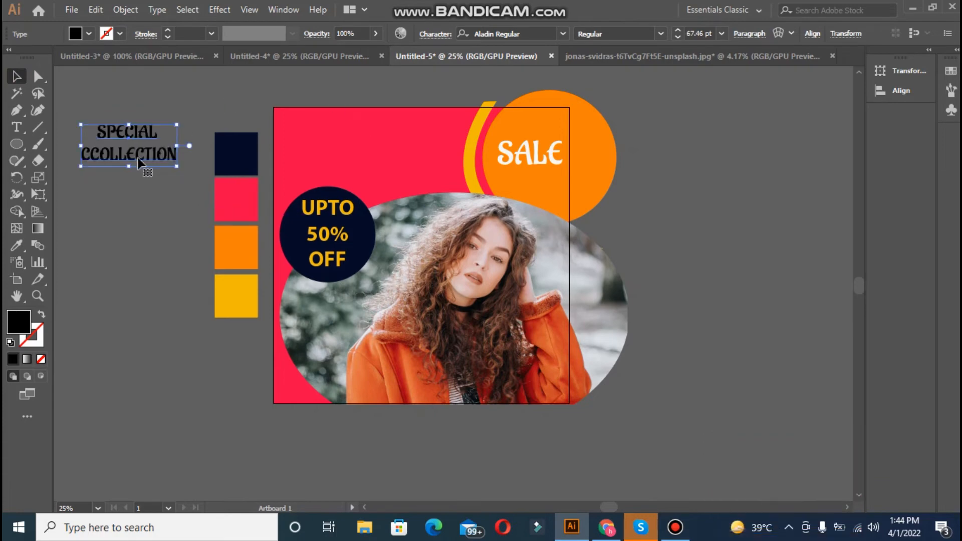
pyautogui.moveTo(306, 144); pyautogui.dragTo(317, 128)
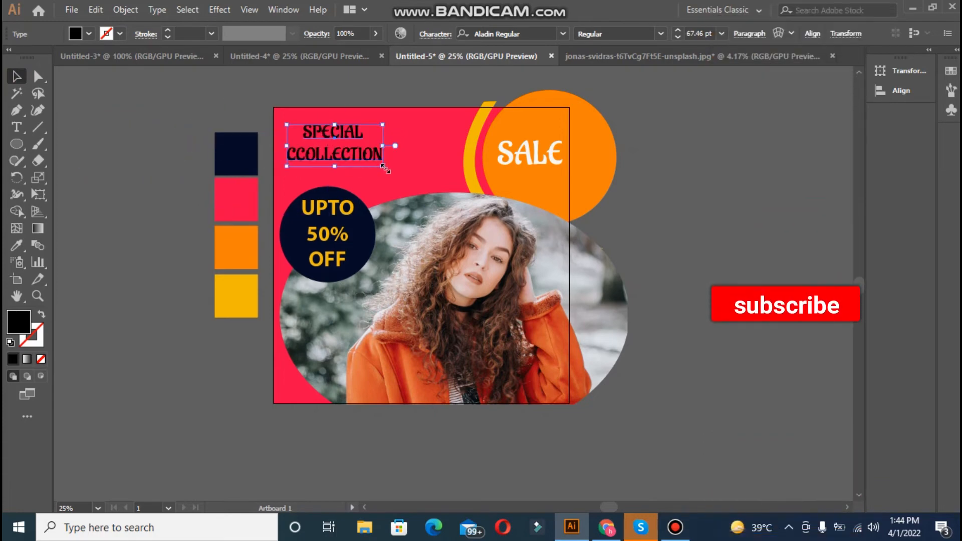
pyautogui.moveTo(383, 168); pyautogui.dragTo(441, 192)
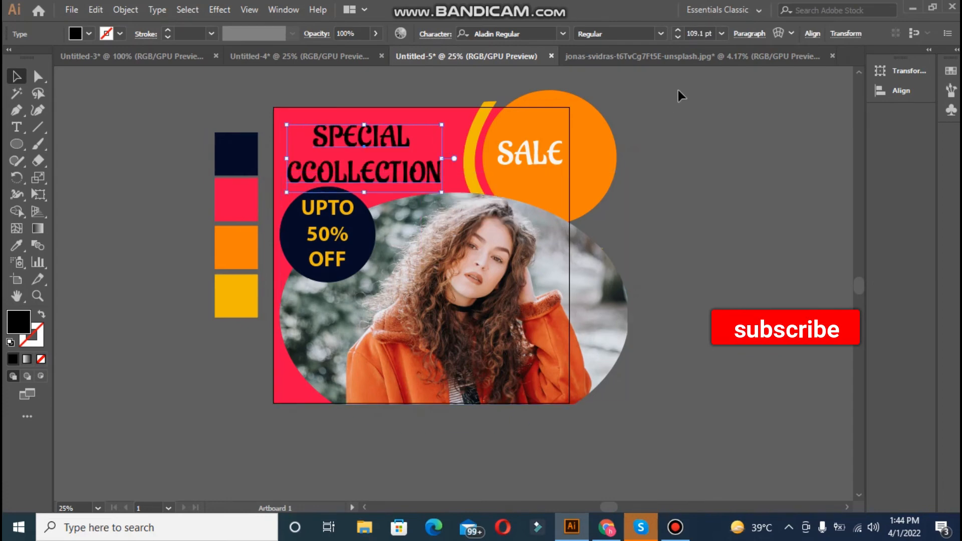
pyautogui.click(749, 33)
pyautogui.click(622, 59)
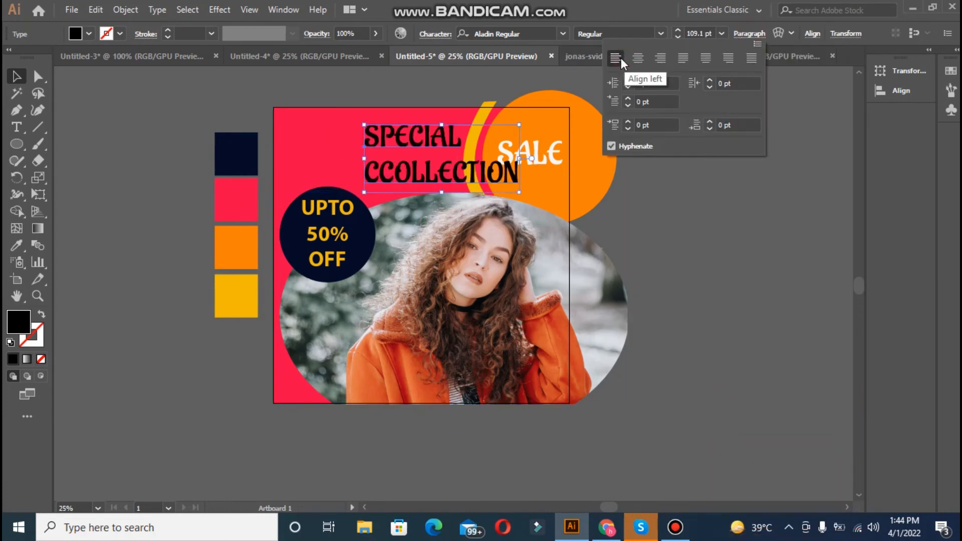
# Step: Correct the heading's second line to "COLLECTION" and move the heading to the red square's upper-left corner
pyautogui.doubleClick(376, 172)
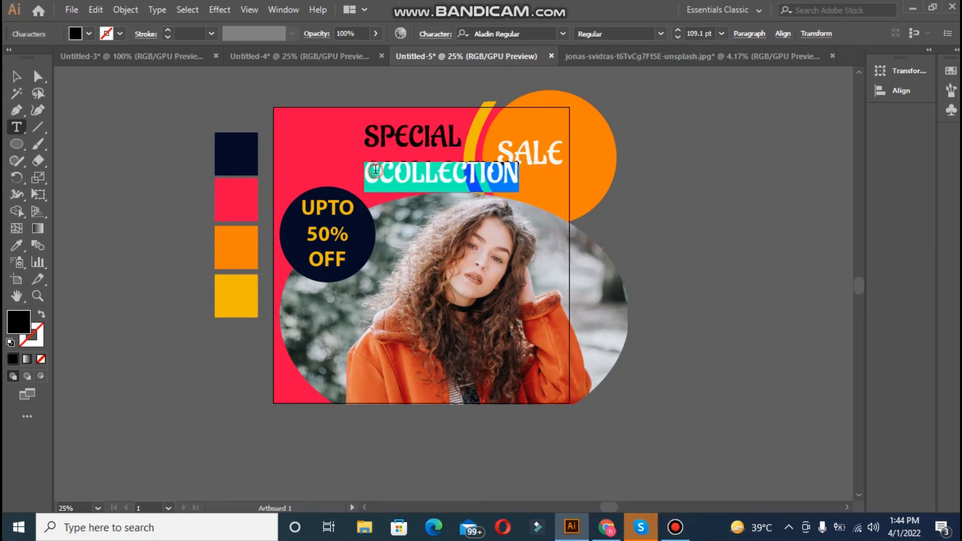
pyautogui.click(376, 170)
pyautogui.press('BackSpace')
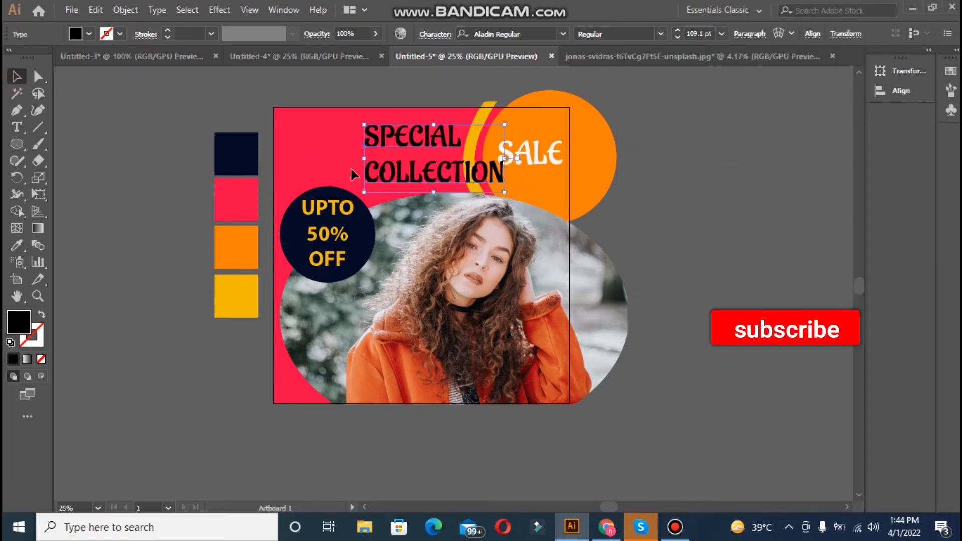
pyautogui.moveTo(375, 138); pyautogui.dragTo(299, 129)
pyautogui.click(79, 147)
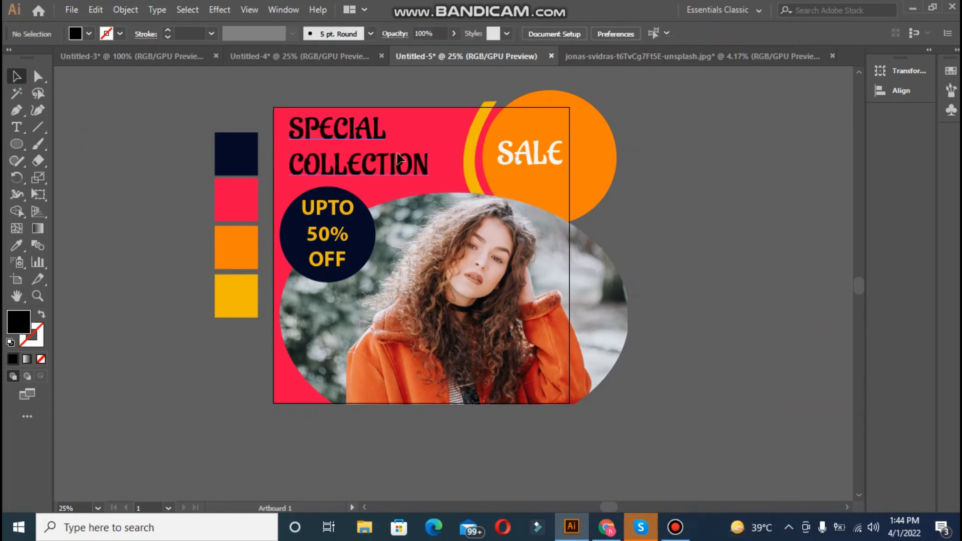
# Step: Fill the "SALE" text with the palette's navy and the "SPECIAL COLLECTION" heading with near-white
pyautogui.click(546, 158)
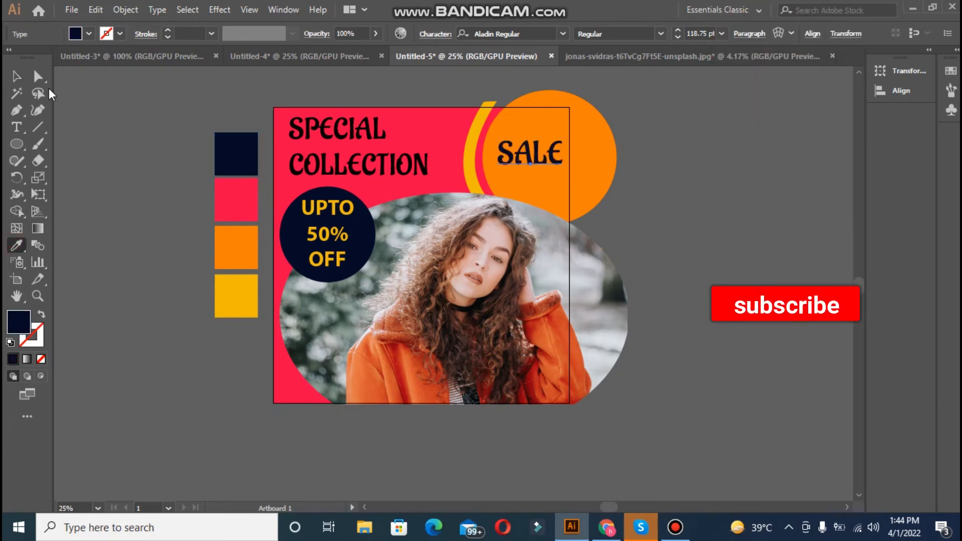
pyautogui.keyDown('shift'); pyautogui.click(334, 133); pyautogui.keyUp('shift')
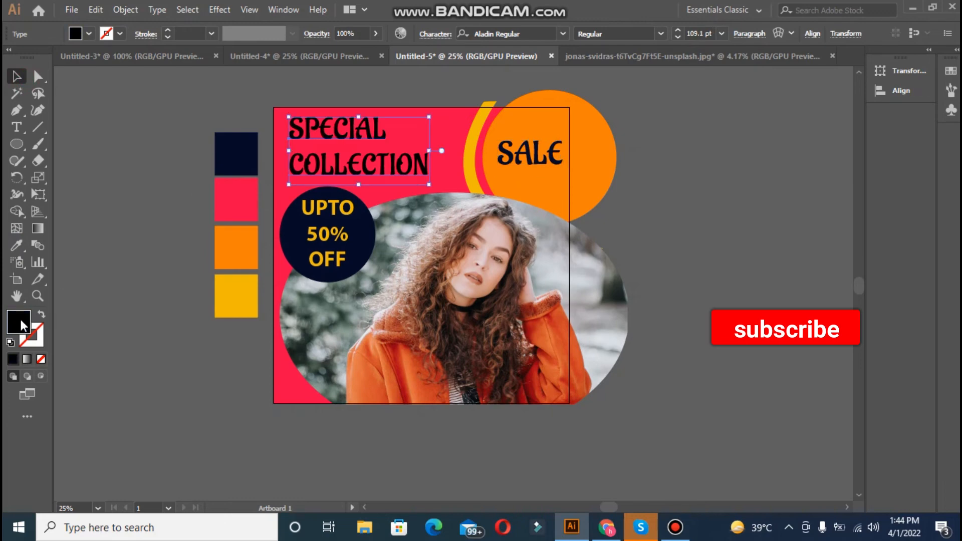
pyautogui.doubleClick(19, 321)
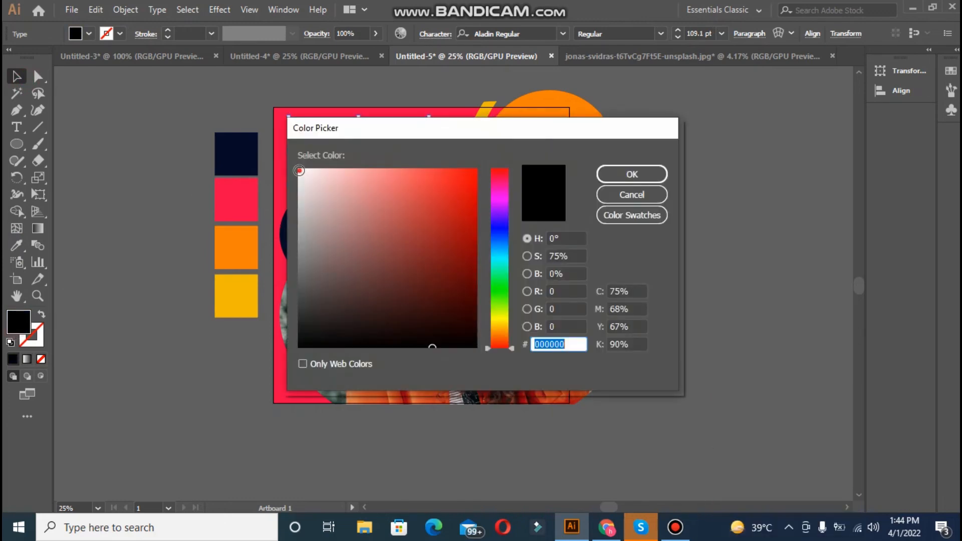
pyautogui.click(298, 171)
pyautogui.click(624, 177)
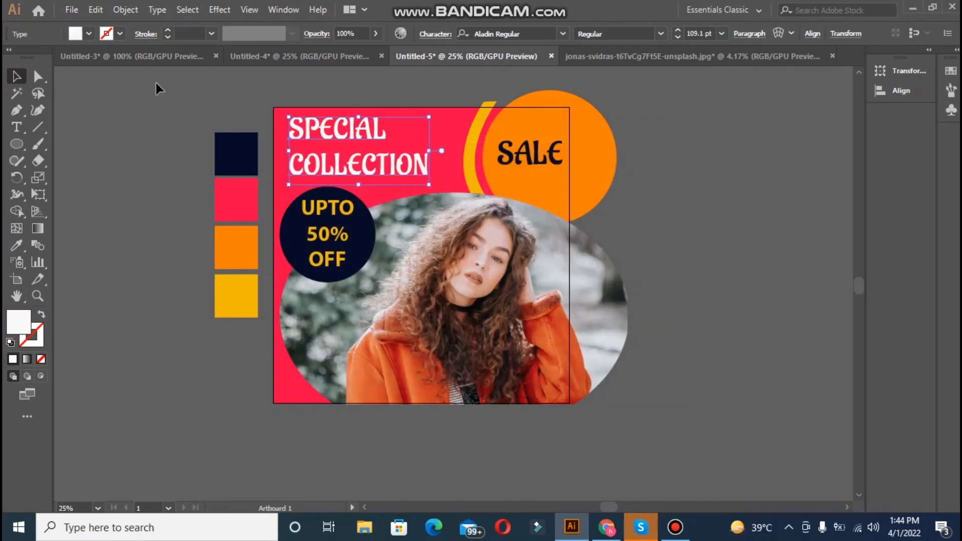
pyautogui.click(140, 118)
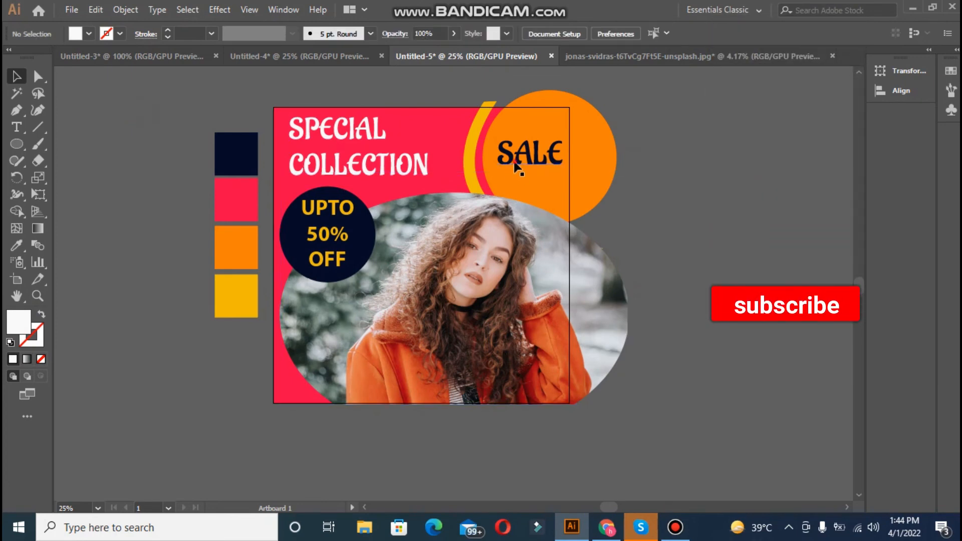
# Step: Move the "SALE" text slightly down and to the left within the orange circle and deselect it
pyautogui.moveTo(514, 166); pyautogui.dragTo(512, 166)
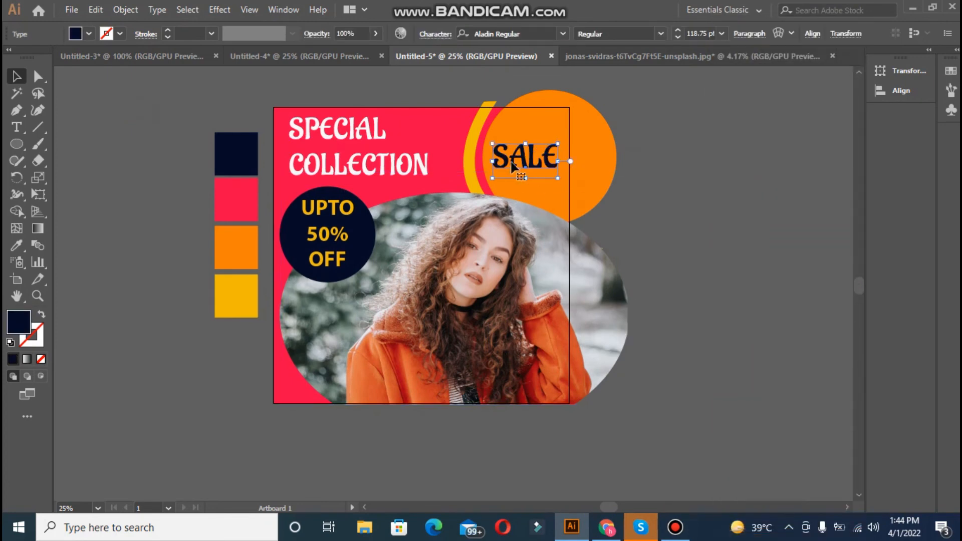
pyautogui.click(637, 129)
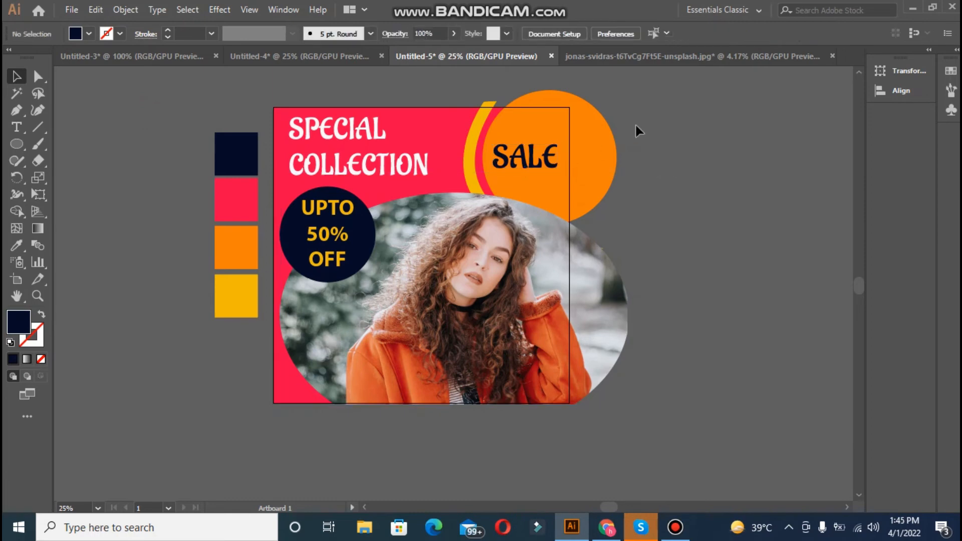
# Step: Try filling the orange circle with the orange sampled from the model's jacket, undoing the colour change
pyautogui.click(601, 139)
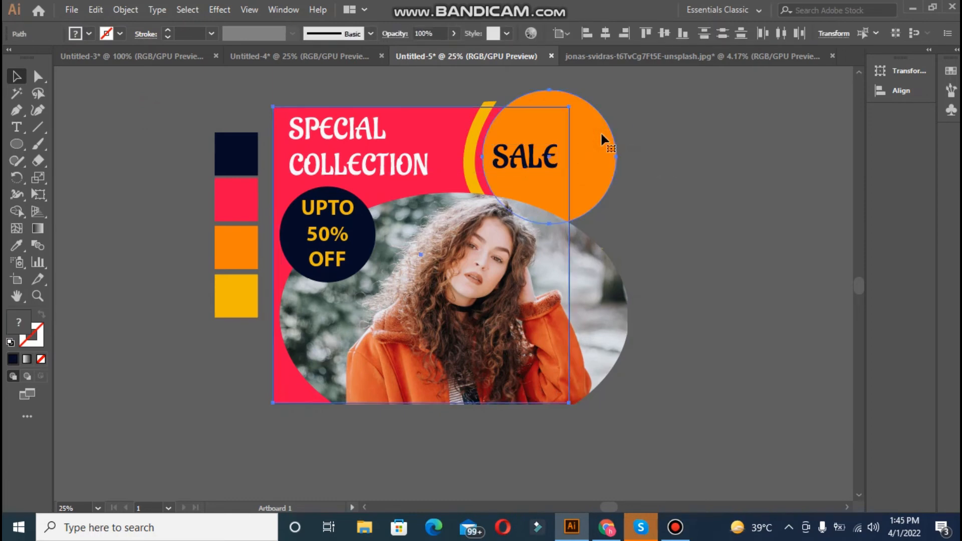
pyautogui.click(683, 189)
pyautogui.click(597, 149)
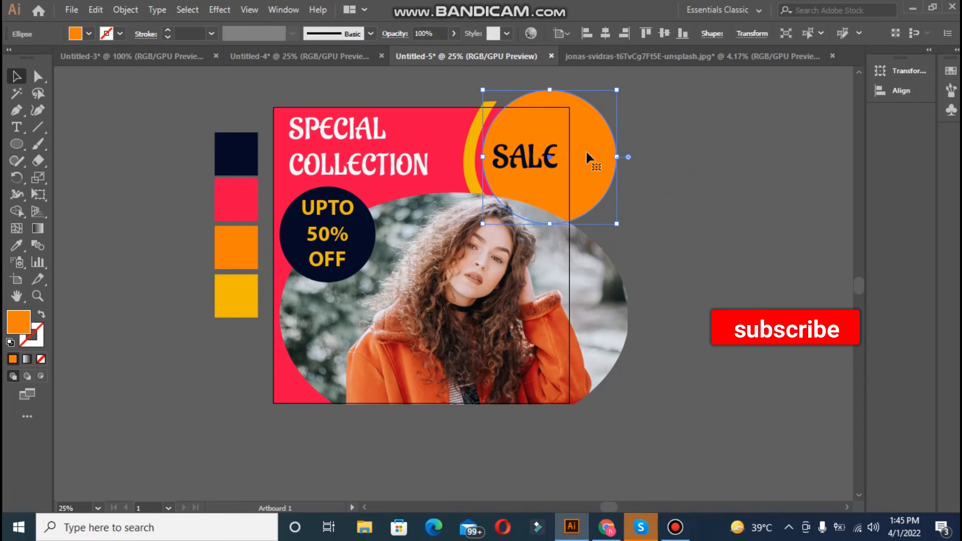
pyautogui.click(17, 245)
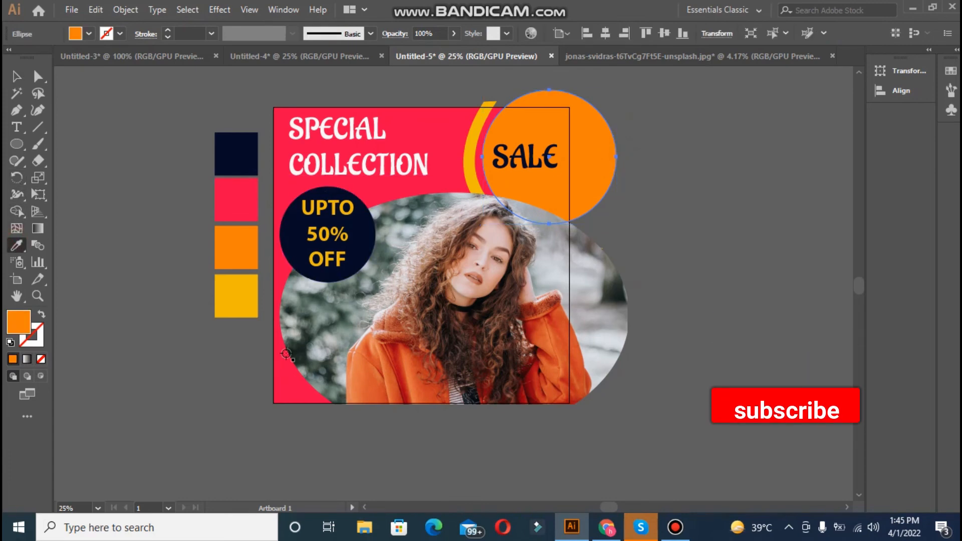
pyautogui.click(364, 365)
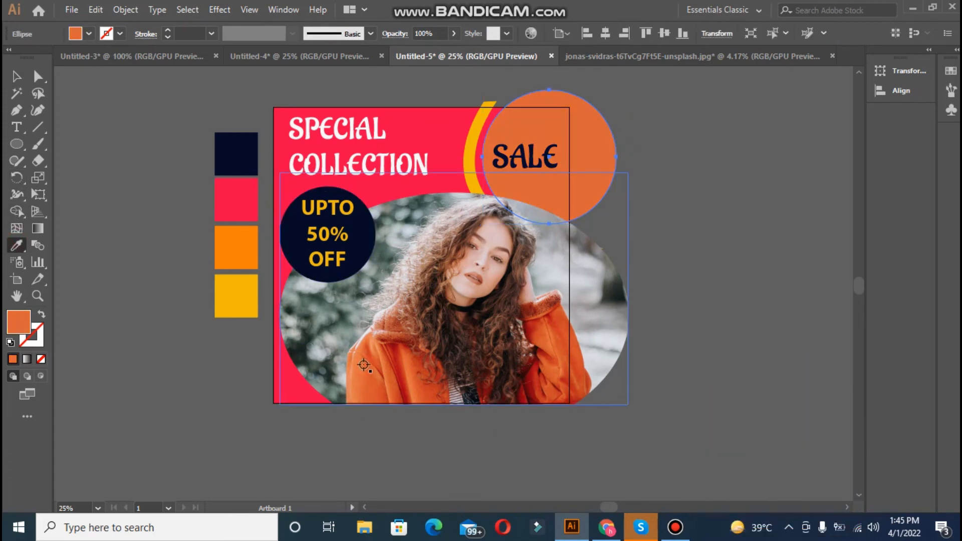
pyautogui.hotkey('ctrl', 'z')
pyautogui.click(16, 78)
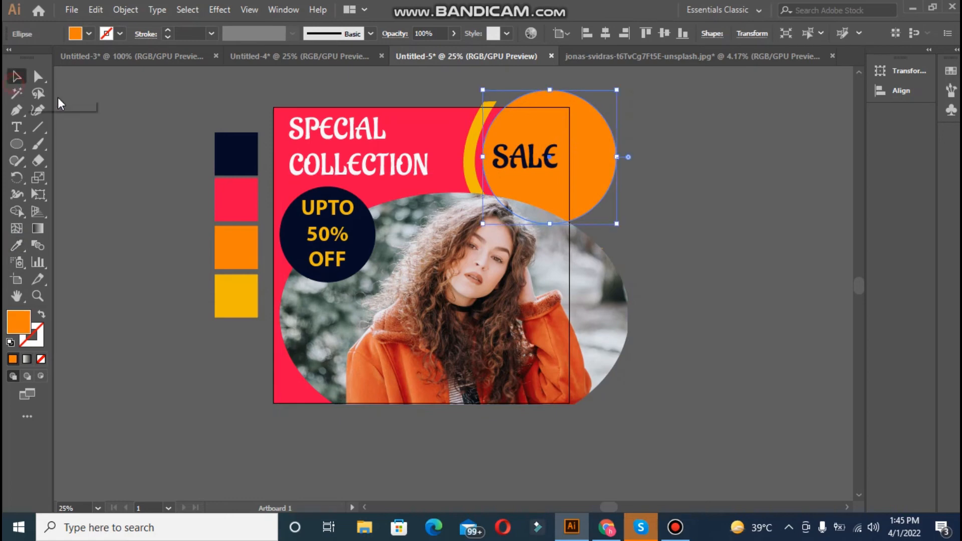
pyautogui.click(142, 150)
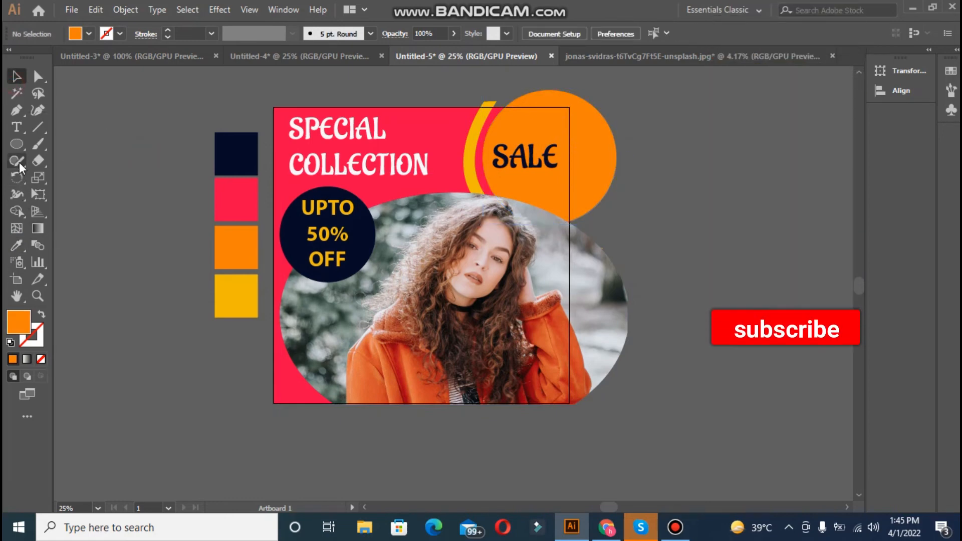
# Step: Draw a small orange rectangle in the artboard's lower-left corner and round its corners by about 46.3 px into a pill-shaped button
pyautogui.press('m')
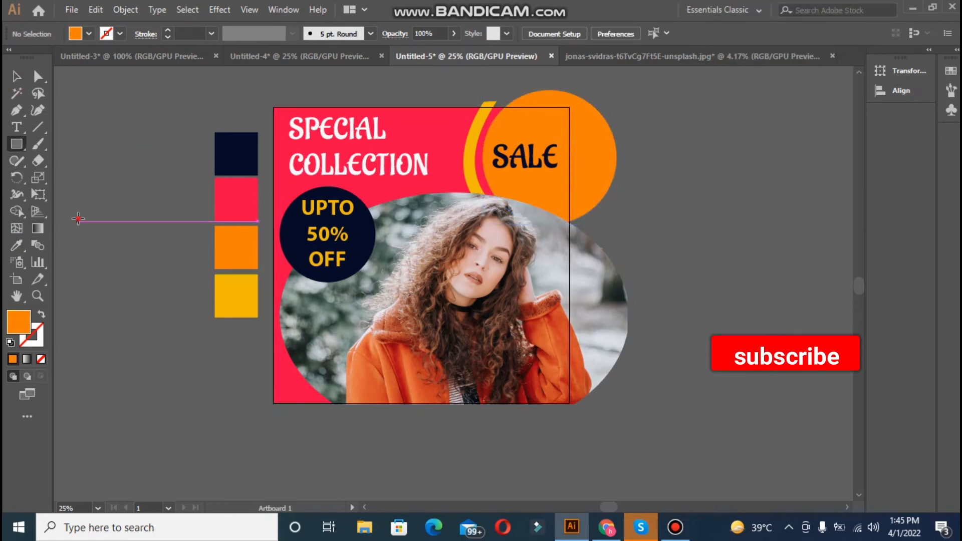
pyautogui.moveTo(78, 222); pyautogui.dragTo(280, 398)
pyautogui.click(36, 78)
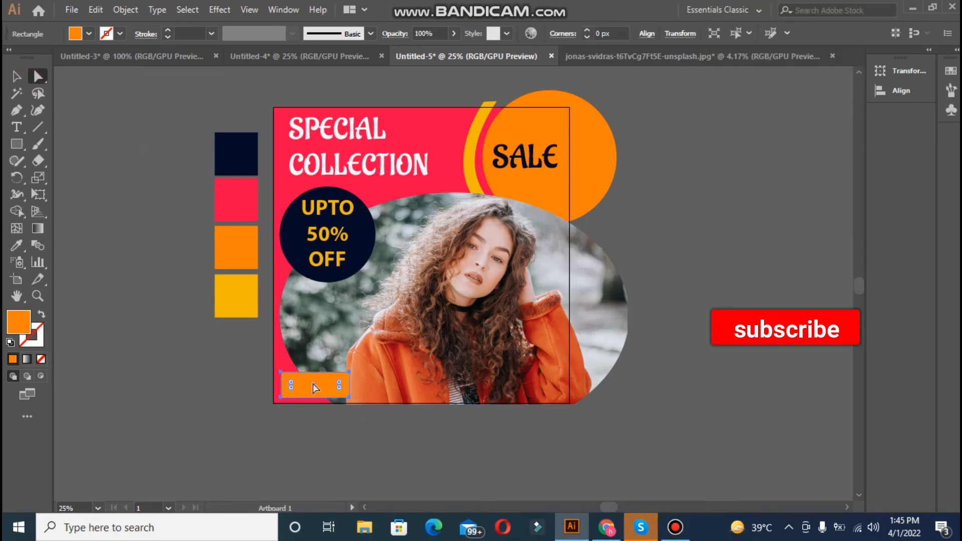
pyautogui.moveTo(293, 385); pyautogui.dragTo(299, 383)
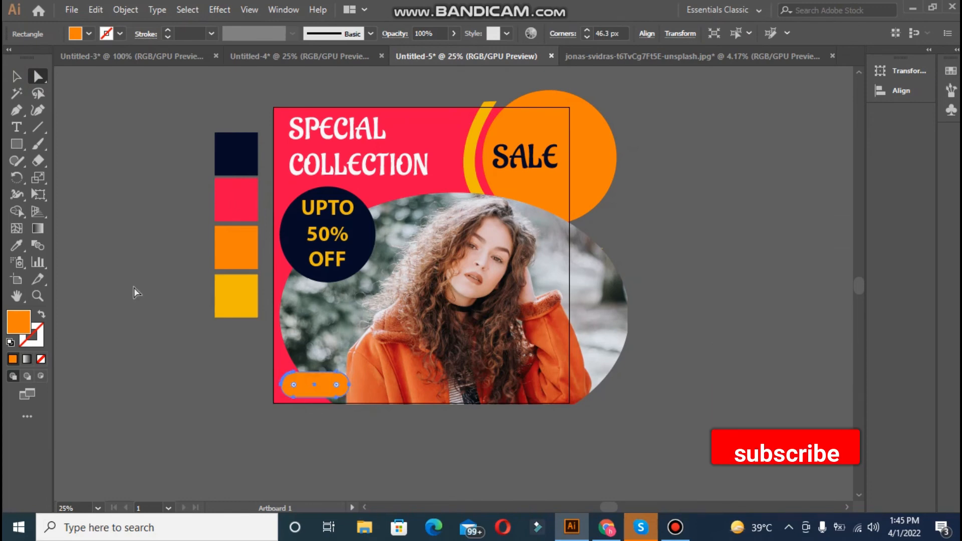
# Step: Add the text "SHOP NOW", enlarge it to about 38.92 pt and place it on the orange pill-shaped button
pyautogui.click(15, 127)
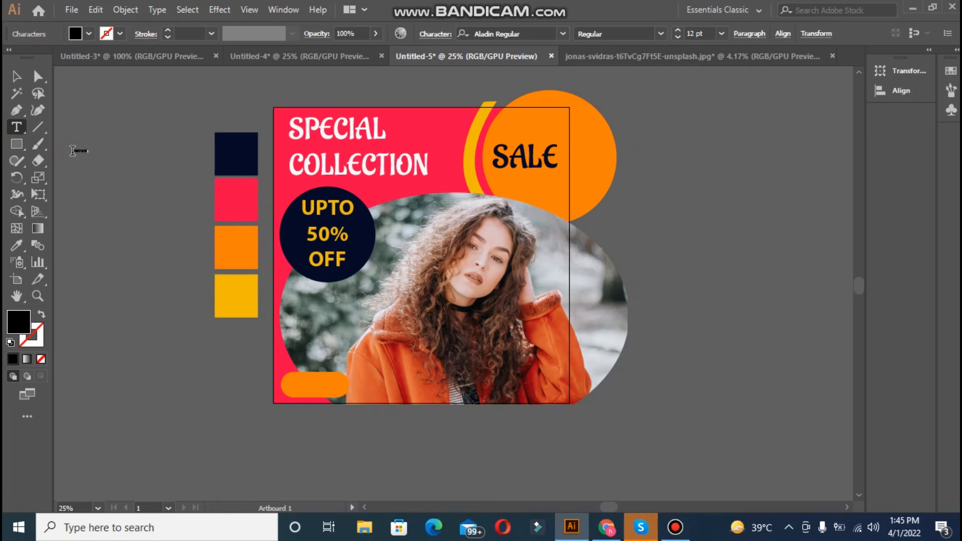
pyautogui.click(18, 74)
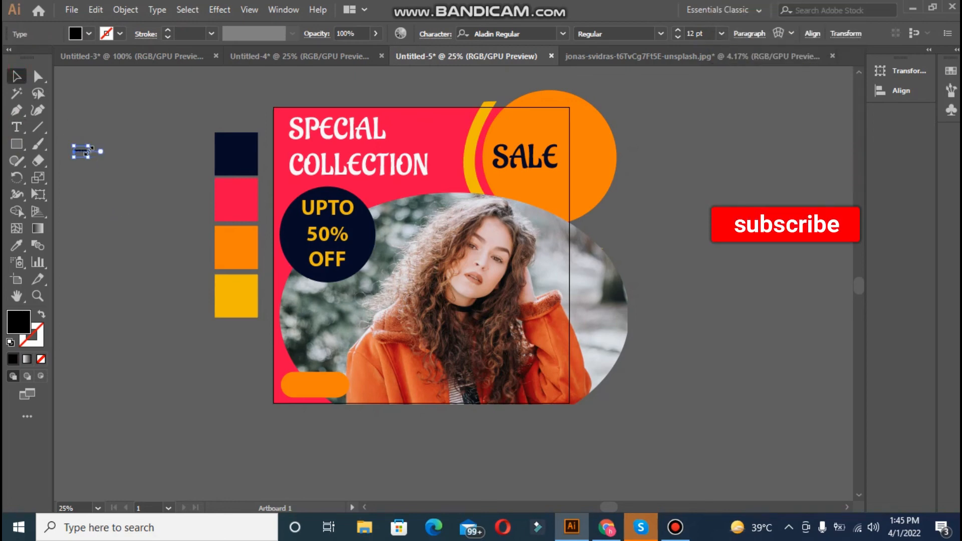
pyautogui.moveTo(88, 153); pyautogui.dragTo(311, 387)
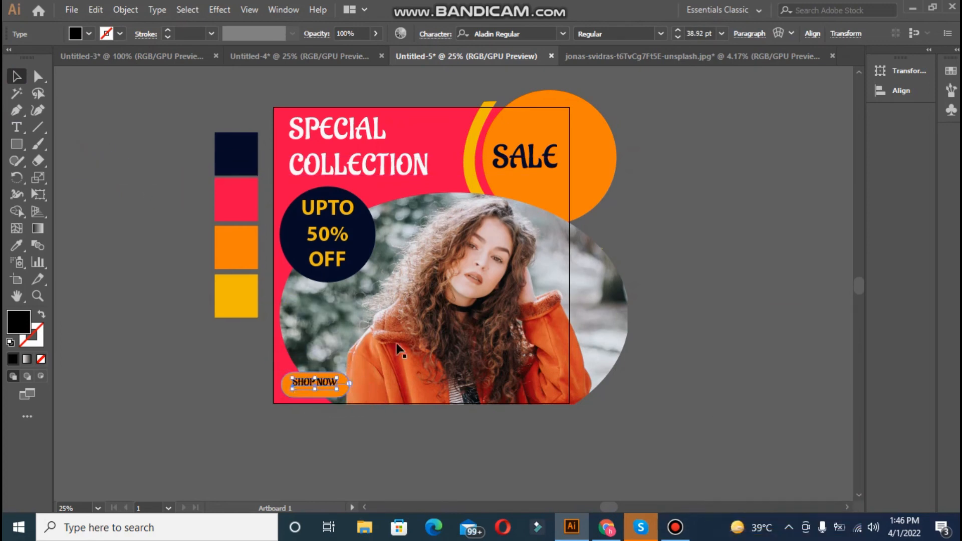
# Step: Set the "SHOP NOW" text in the Acumin Variable Concept font with the Bold style
pyautogui.click(560, 34)
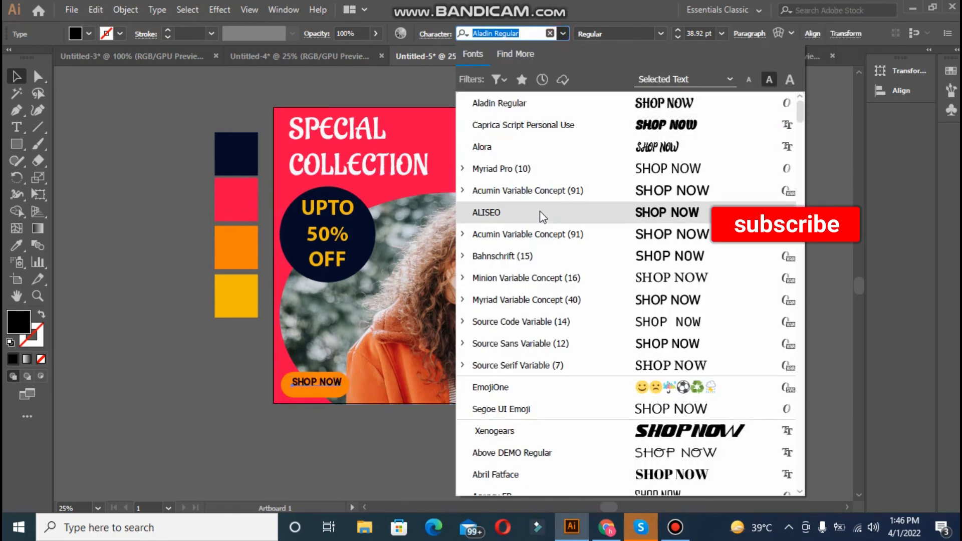
pyautogui.click(540, 196)
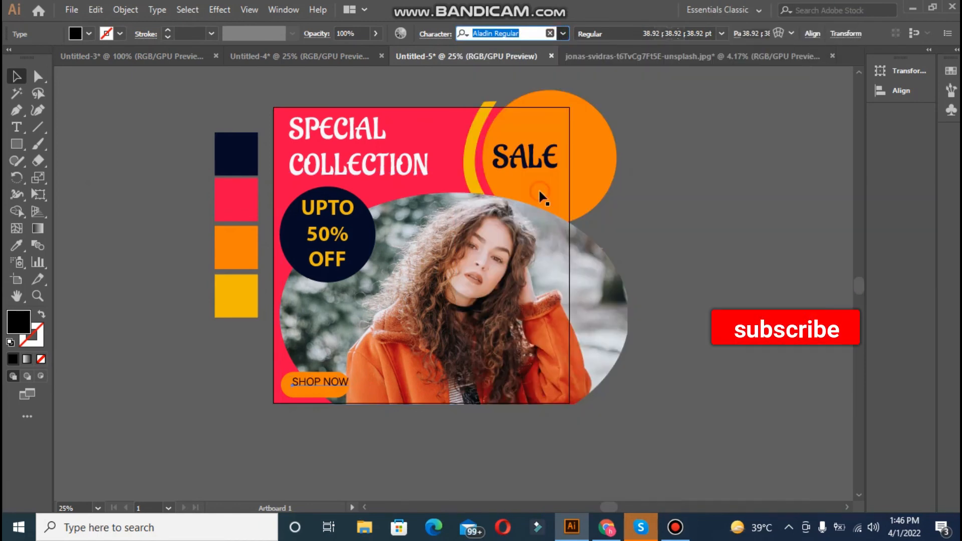
pyautogui.click(443, 34)
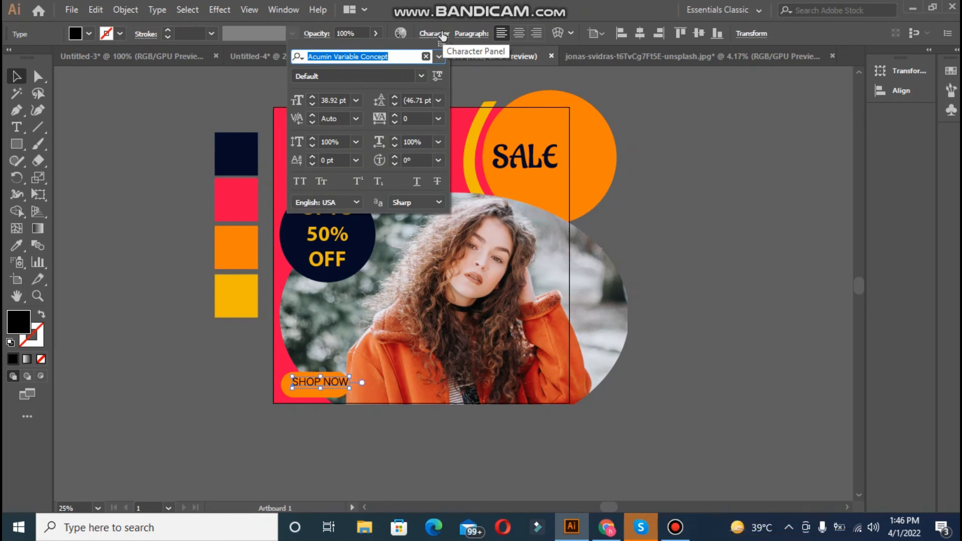
pyautogui.click(422, 76)
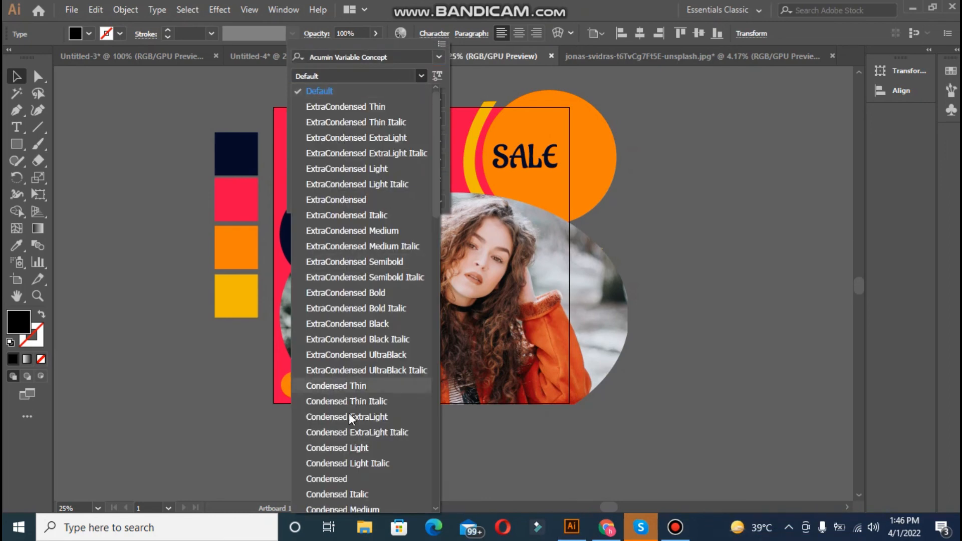
pyautogui.moveTo(436, 151); pyautogui.dragTo(451, 366)
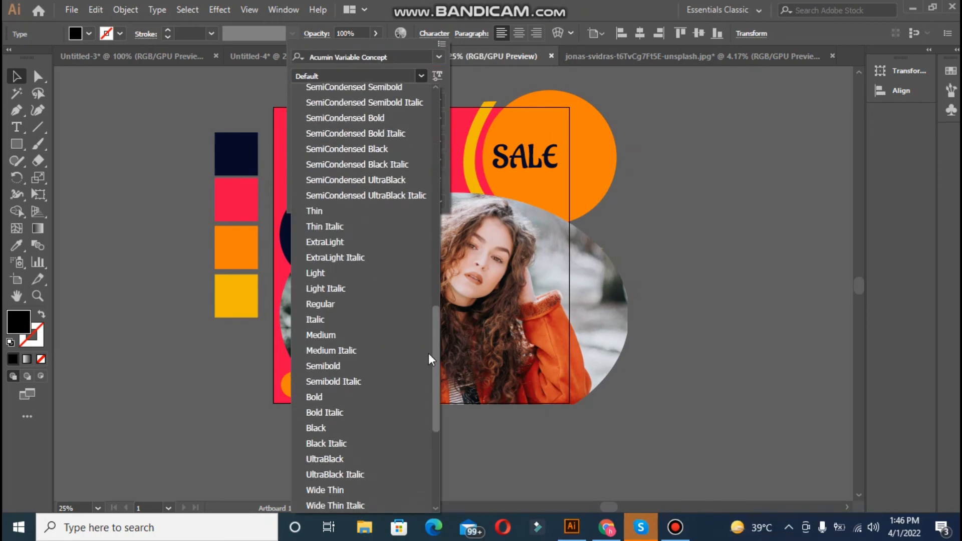
pyautogui.click(328, 397)
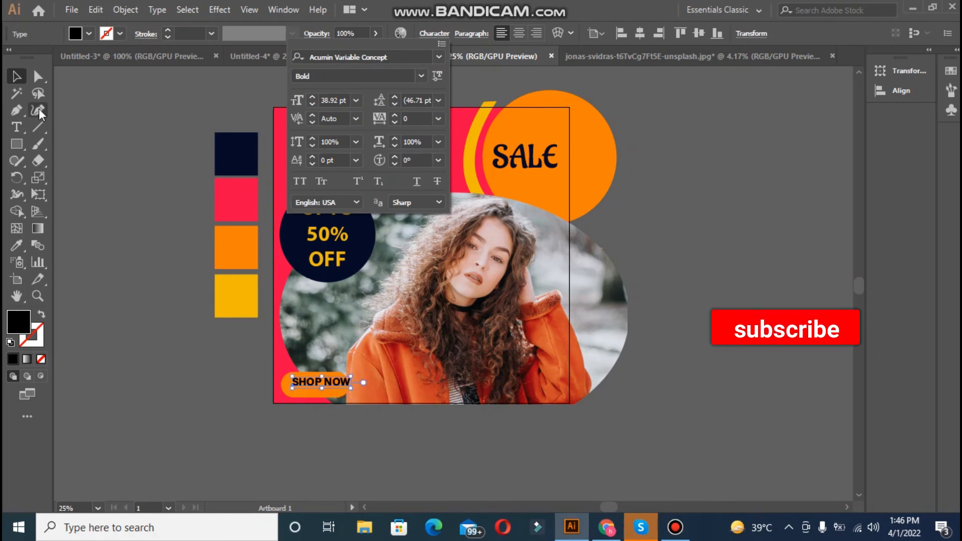
pyautogui.click(119, 175)
# Step: Centre the "SHOP NOW" text horizontally and vertically with its orange pill-shaped button
pyautogui.click(306, 399)
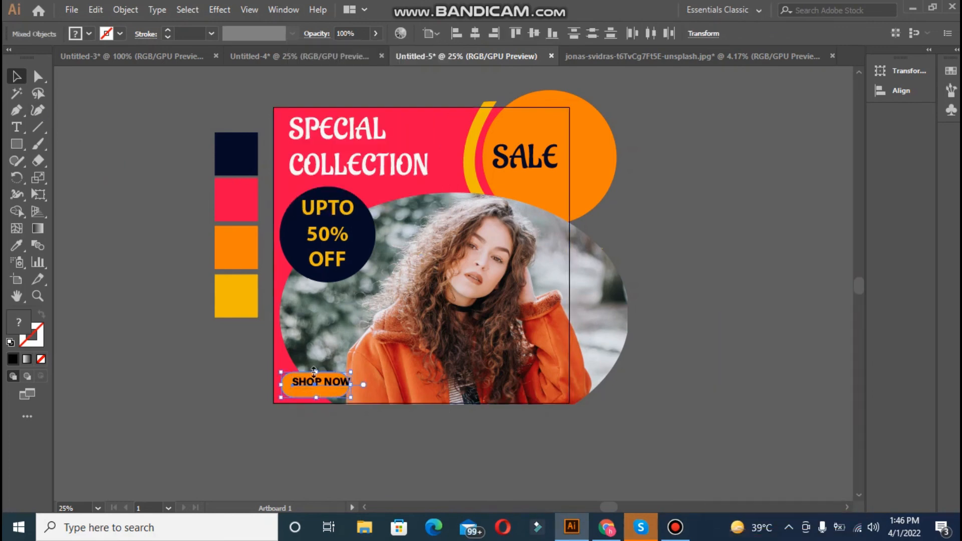
pyautogui.click(472, 34)
pyautogui.click(532, 34)
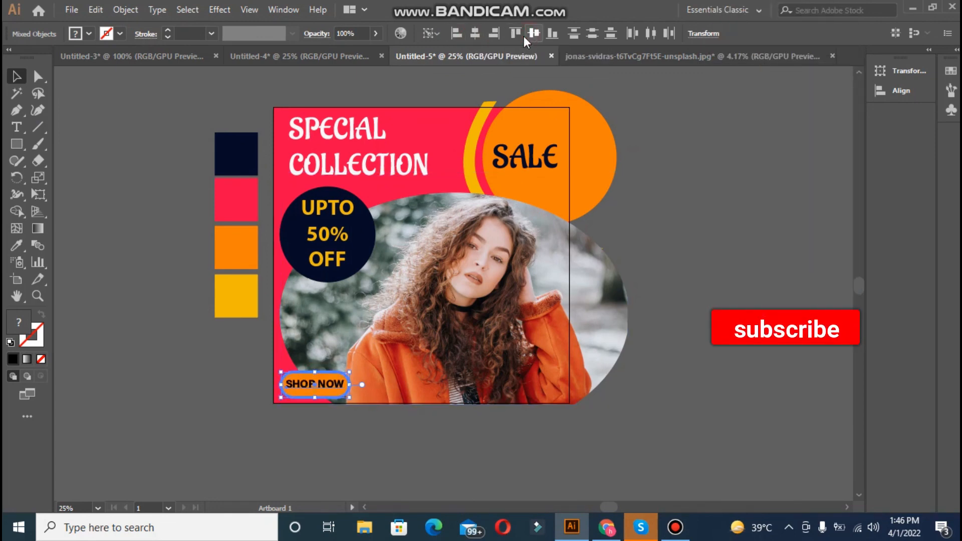
pyautogui.click(130, 214)
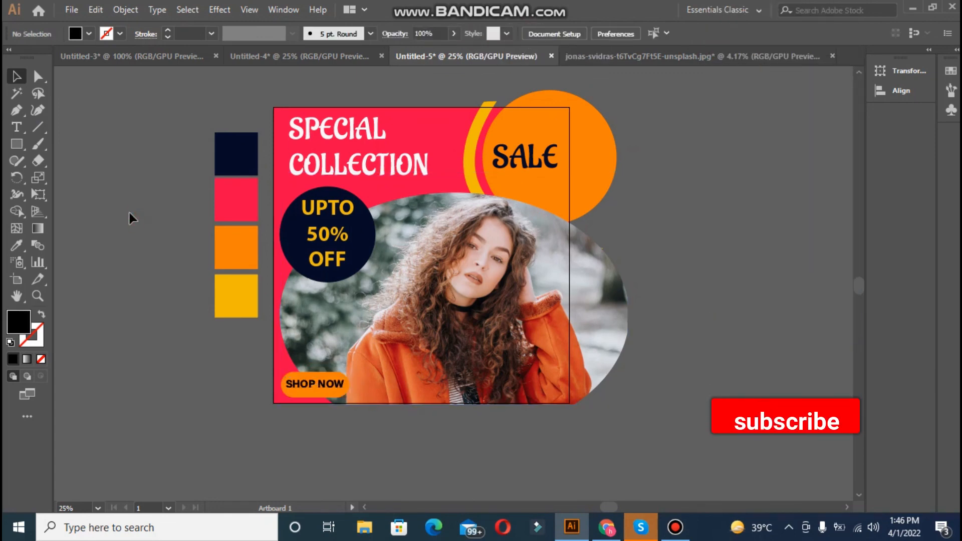
# Step: Draw a black square over the whole artboard, on top of the artwork
pyautogui.click(19, 144)
pyautogui.moveTo(274, 106)
pyautogui.mouseDown()
pyautogui.moveTo(571, 353)
pyautogui.moveTo(562, 373)
pyautogui.moveTo(579, 408)
pyautogui.moveTo(566, 402)
pyautogui.mouseUp()
# Step: Try clipping all the artwork with the black square as a clipping mask, and undo the mask
pyautogui.hotkey('ctrl', 'a')
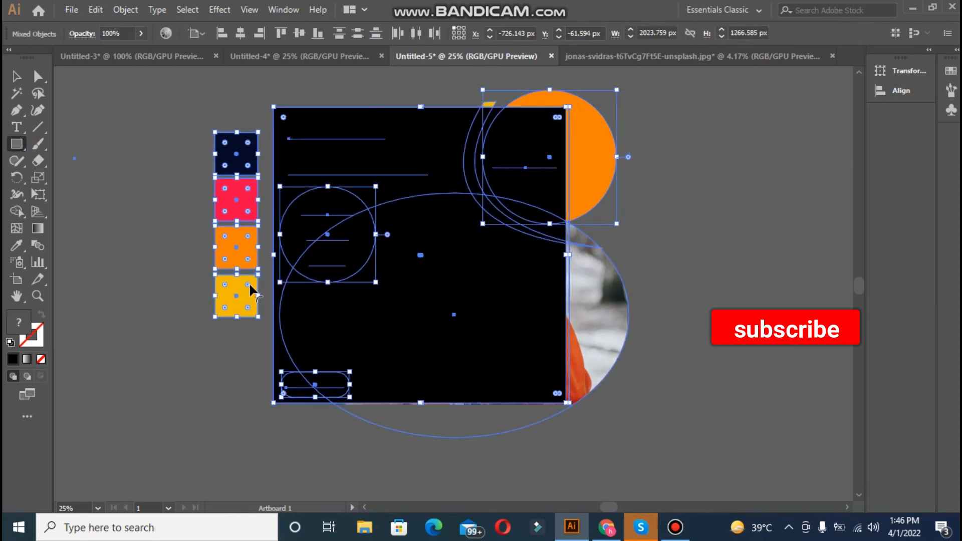
pyautogui.rightClick(278, 200)
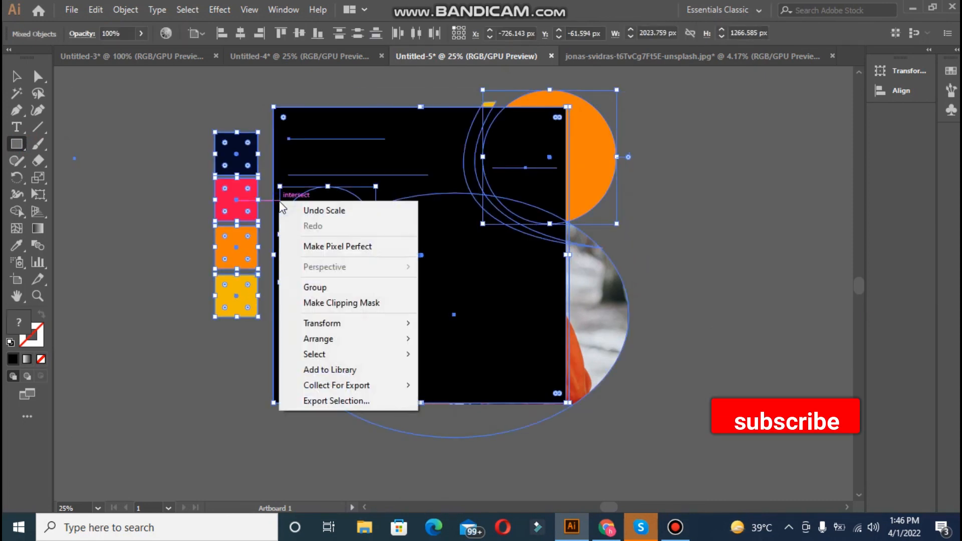
pyautogui.click(336, 302)
pyautogui.hotkey('ctrl', 'z')
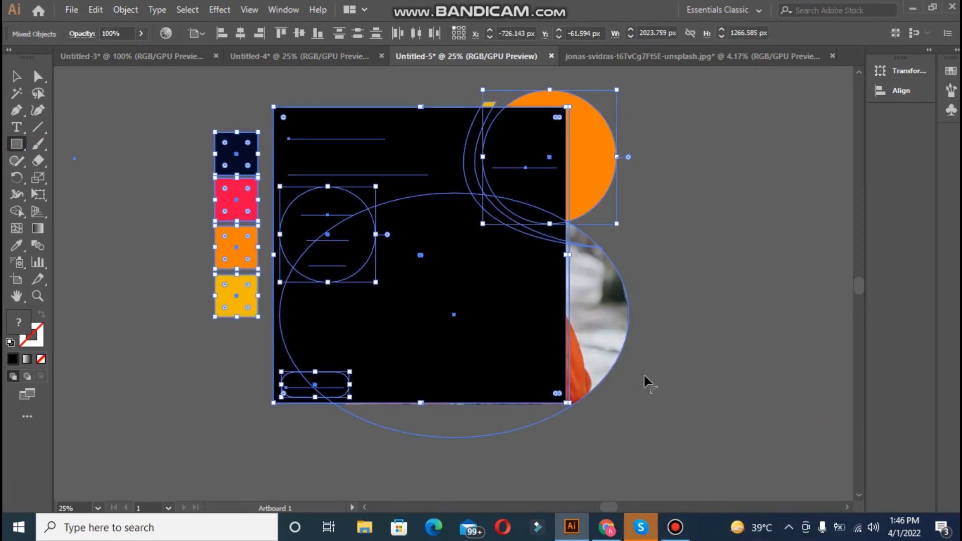
pyautogui.click(665, 358)
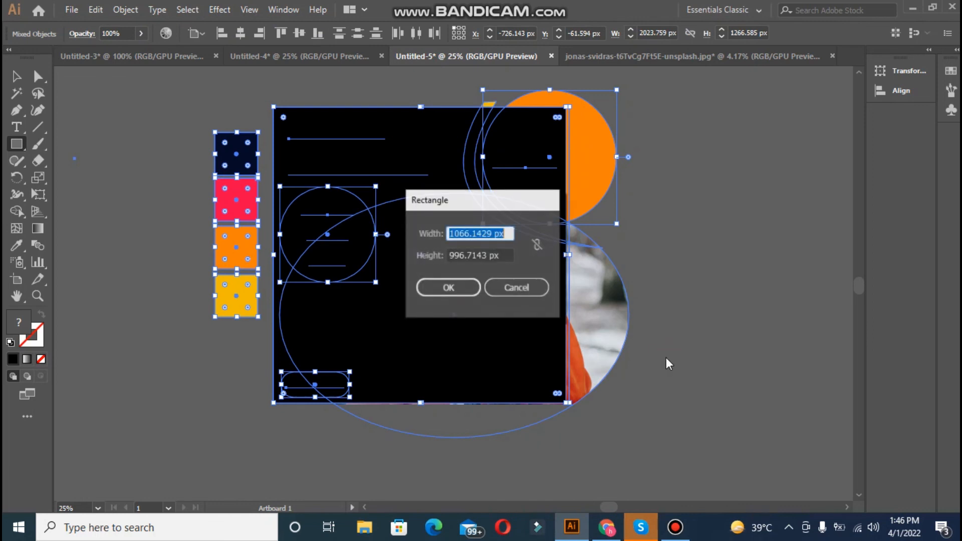
pyautogui.click(508, 285)
pyautogui.click(688, 303)
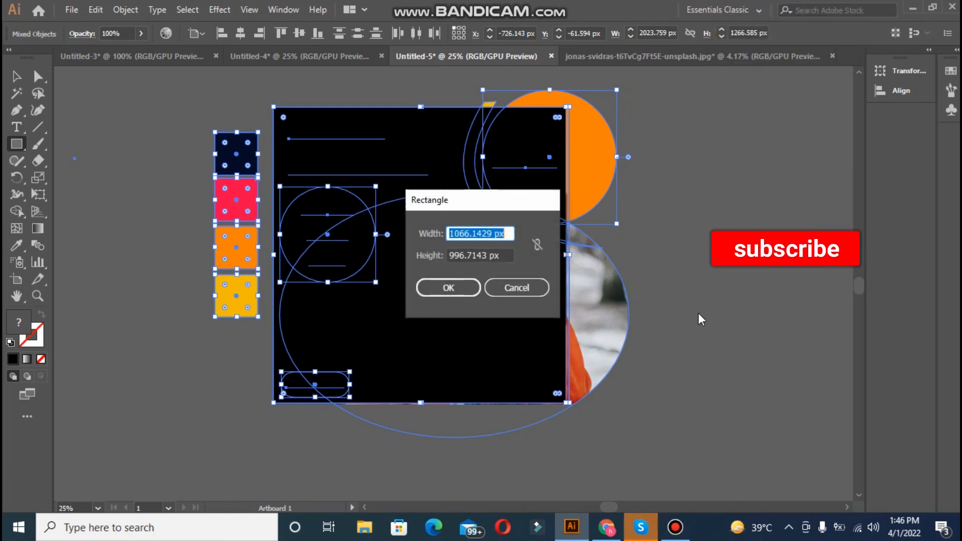
pyautogui.click(542, 289)
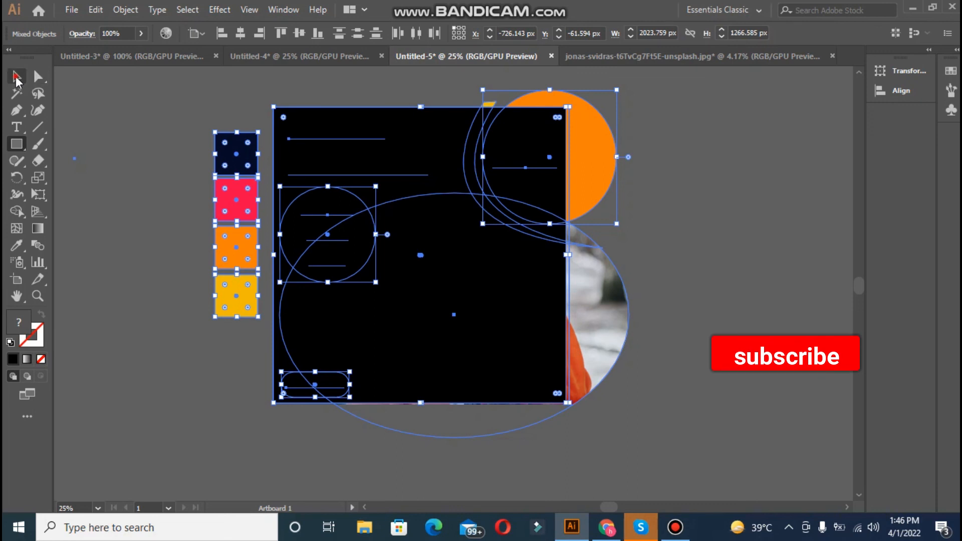
# Step: Reposition the black square over the artboard, lining it up with the artboard's top and right edges
pyautogui.press('v')
pyautogui.click(176, 174)
pyautogui.moveTo(390, 222); pyautogui.dragTo(326, 298)
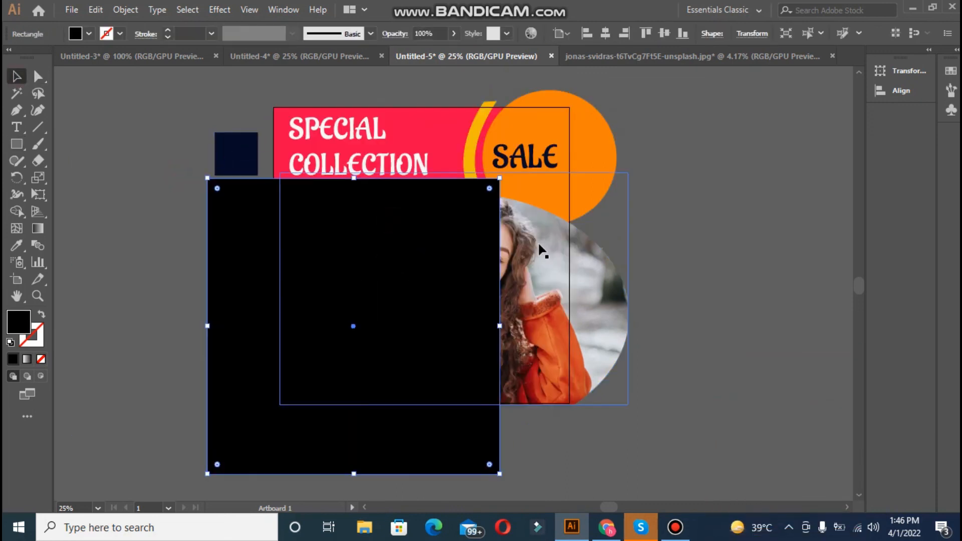
pyautogui.click(554, 204)
pyautogui.moveTo(391, 269); pyautogui.dragTo(460, 199)
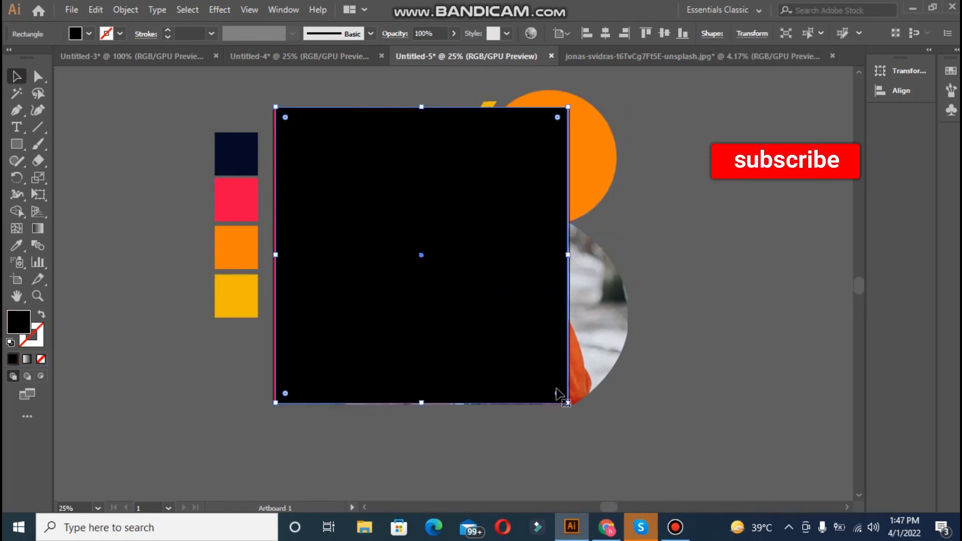
# Step: Stretch the black square's lower corners outward so it extends slightly past the artboard's right and left edges
pyautogui.moveTo(571, 404); pyautogui.dragTo(574, 405)
pyautogui.click(667, 423)
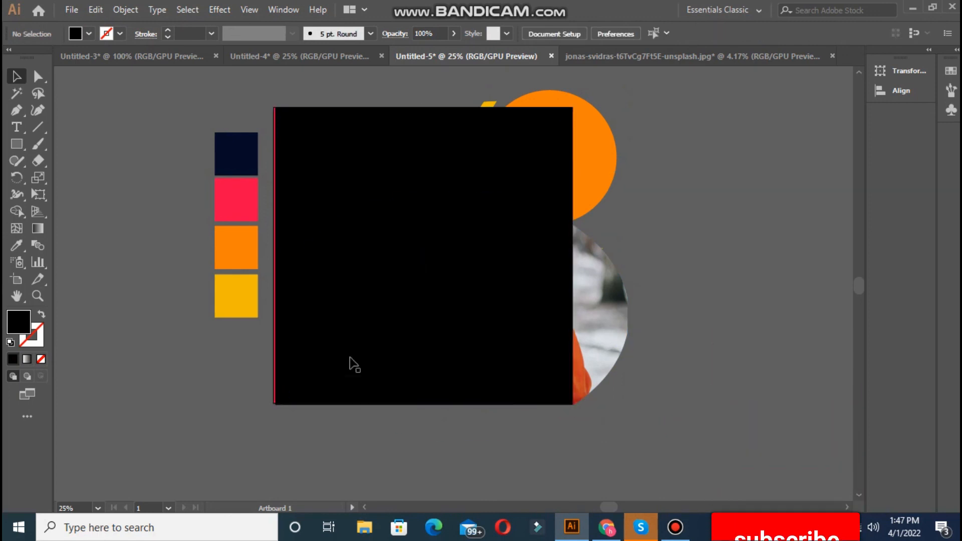
pyautogui.click(340, 345)
pyautogui.moveTo(272, 405); pyautogui.dragTo(271, 405)
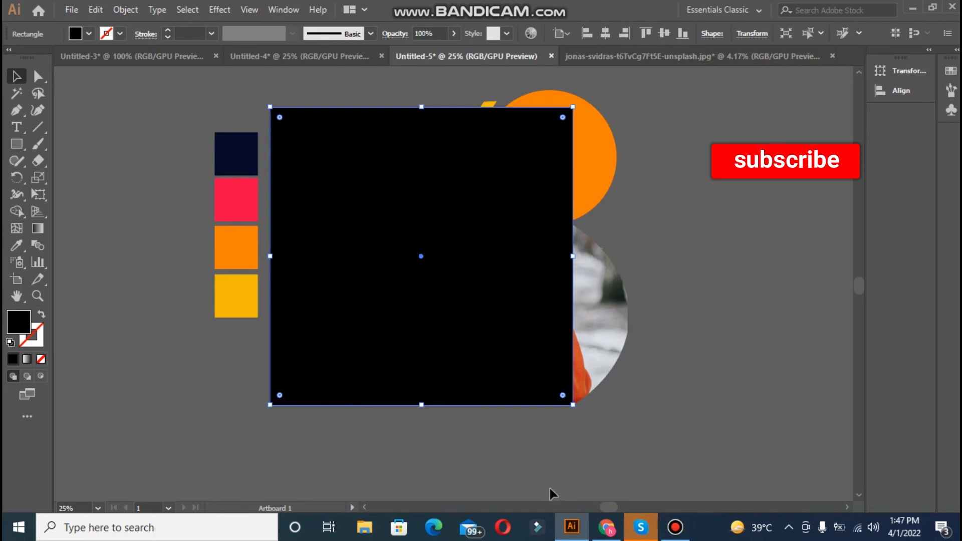
# Step: Try masking all the artwork with the enlarged black square, undoing the clipping mask
pyautogui.hotkey('ctrl', 'a')
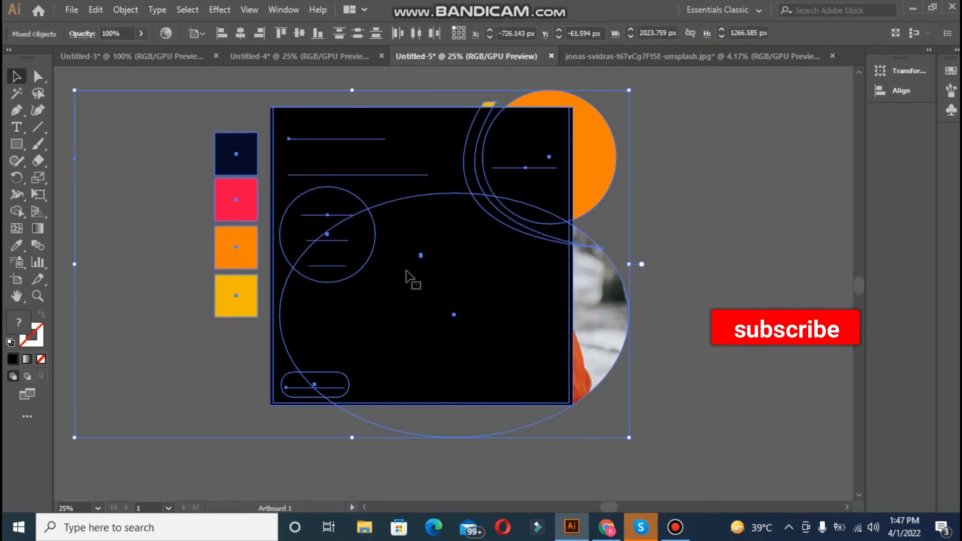
pyautogui.rightClick(406, 270)
pyautogui.click(445, 373)
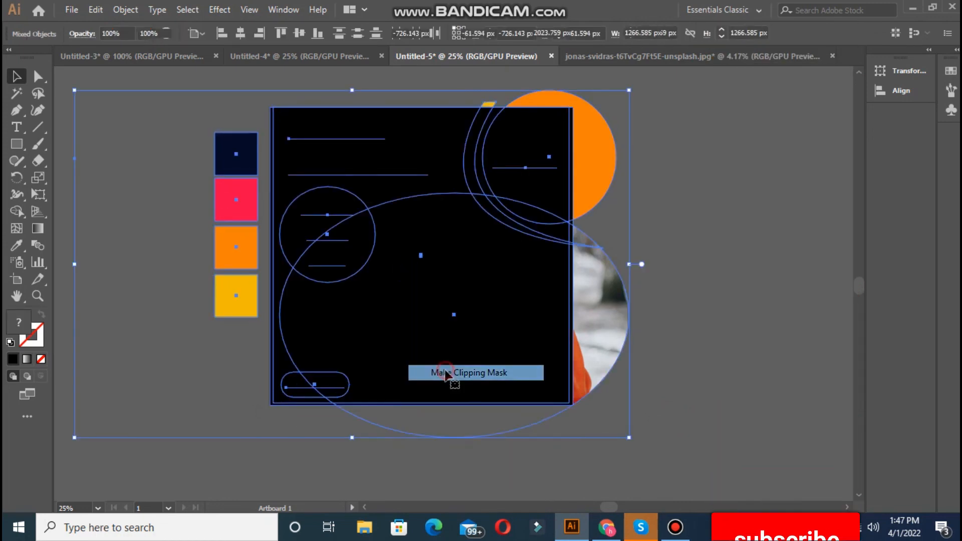
pyautogui.hotkey('ctrl', 'z')
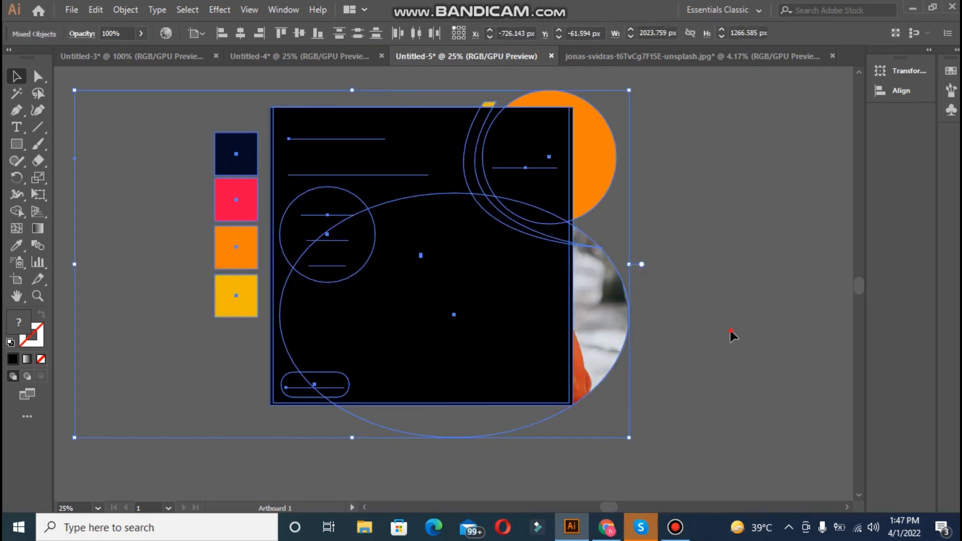
pyautogui.click(730, 332)
# Step: Narrow the black square to the artboard's right edge and use it as a clipping mask for all the artwork
pyautogui.click(555, 299)
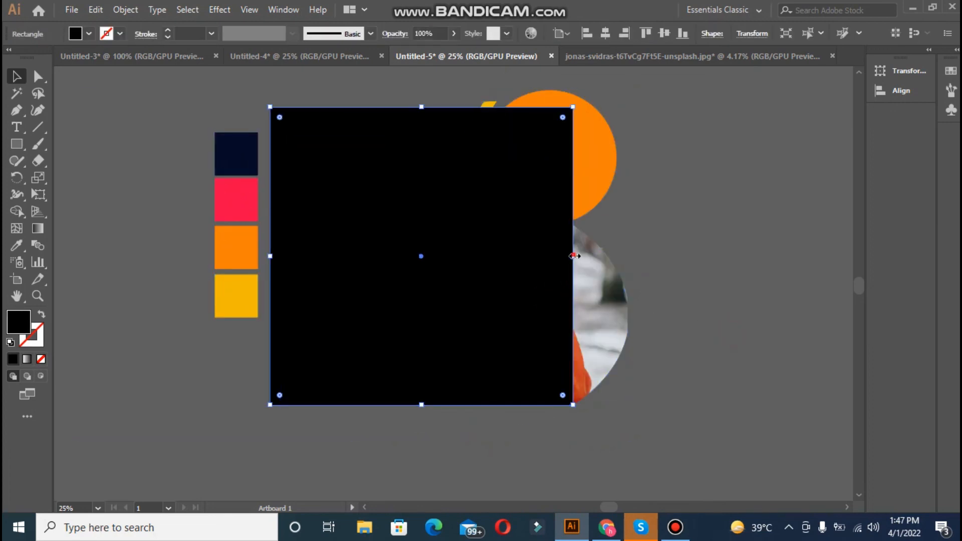
pyautogui.moveTo(574, 256); pyautogui.dragTo(581, 253)
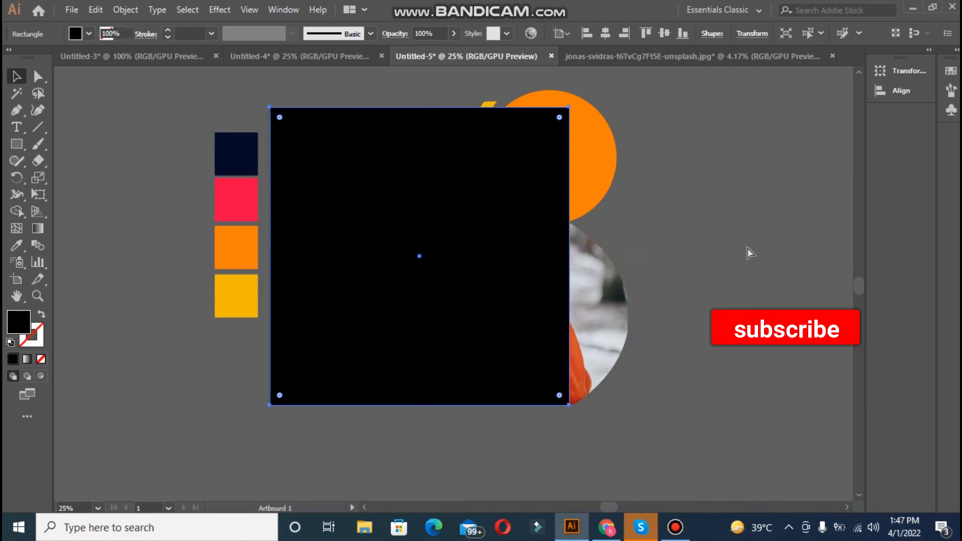
pyautogui.hotkey('ctrl', 'a')
pyautogui.rightClick(495, 192)
pyautogui.click(552, 292)
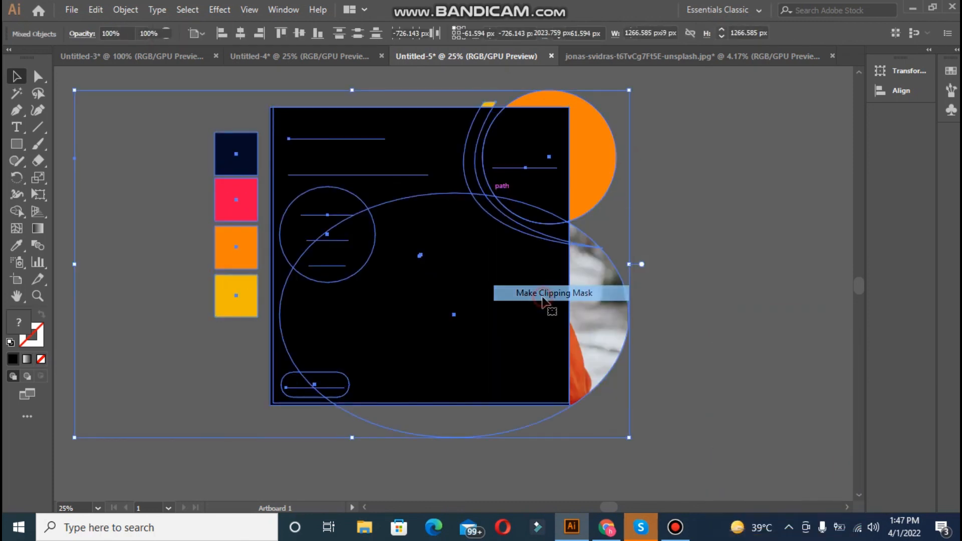
pyautogui.click(203, 225)
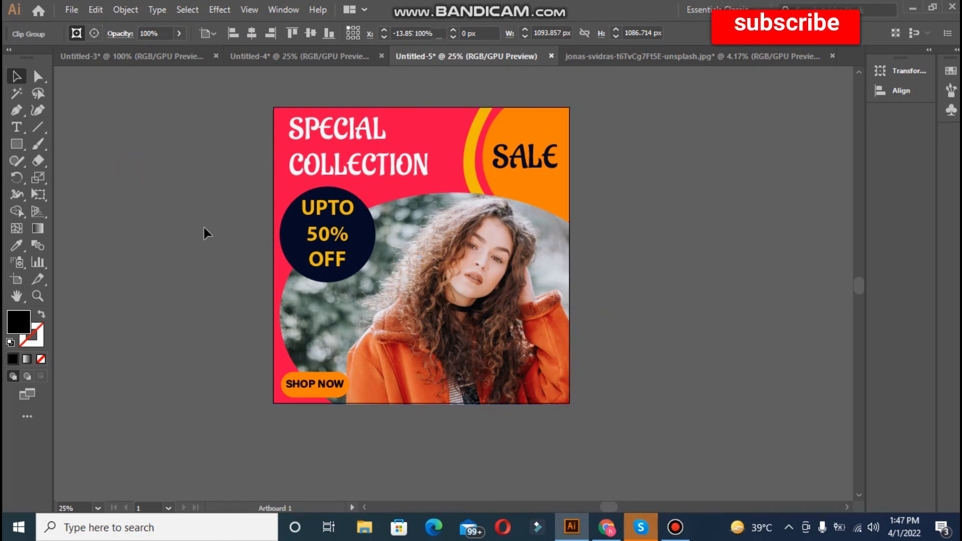
pyautogui.hotkey('ctrl', '0')
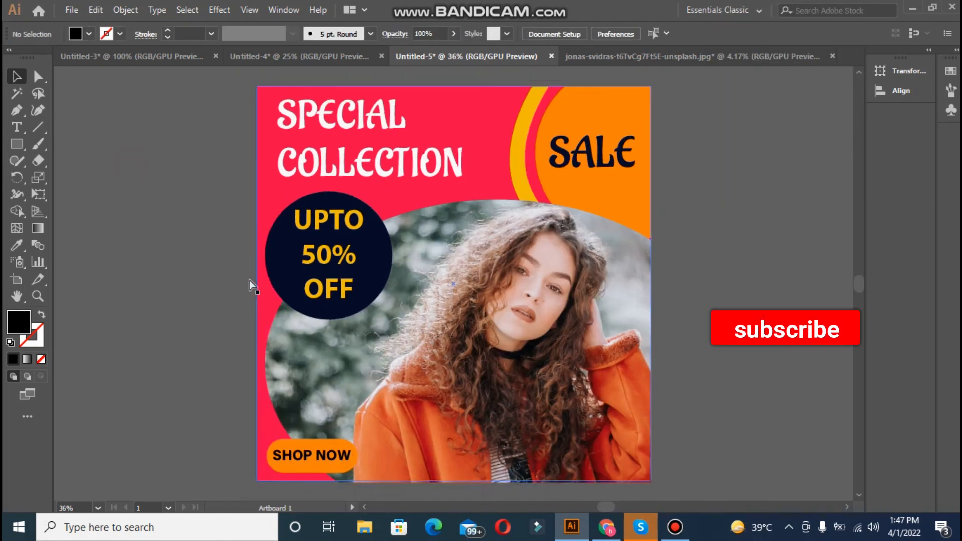